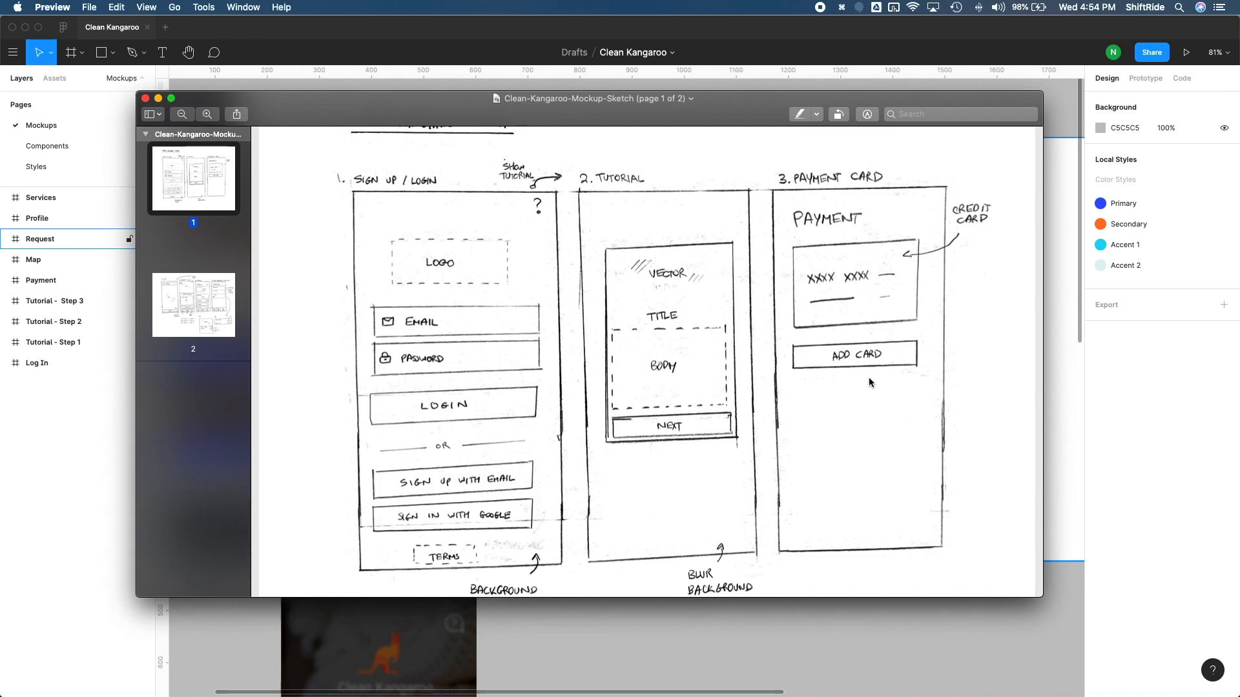
# Step: Check the payment card wireframe in the mockup sketch, switch to Firefox and look through the mobile design patterns on pttrns.com
pyautogui.scroll(-1, 869, 386)
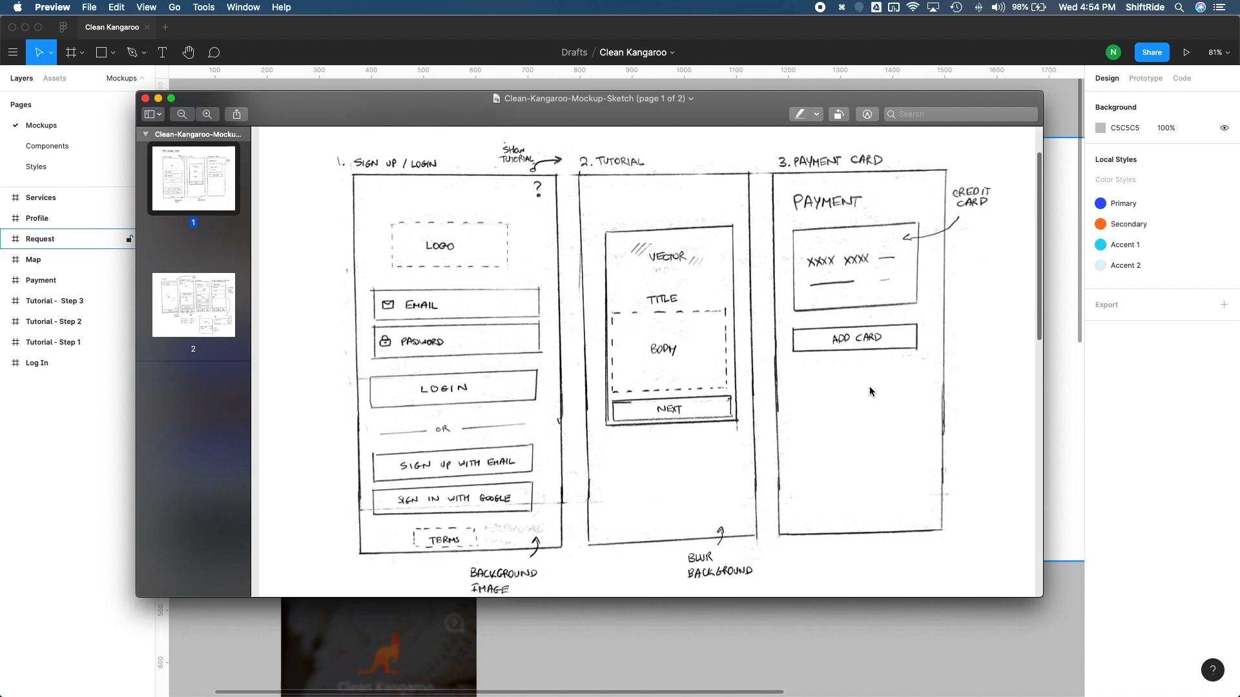
pyautogui.press('super+Tab')
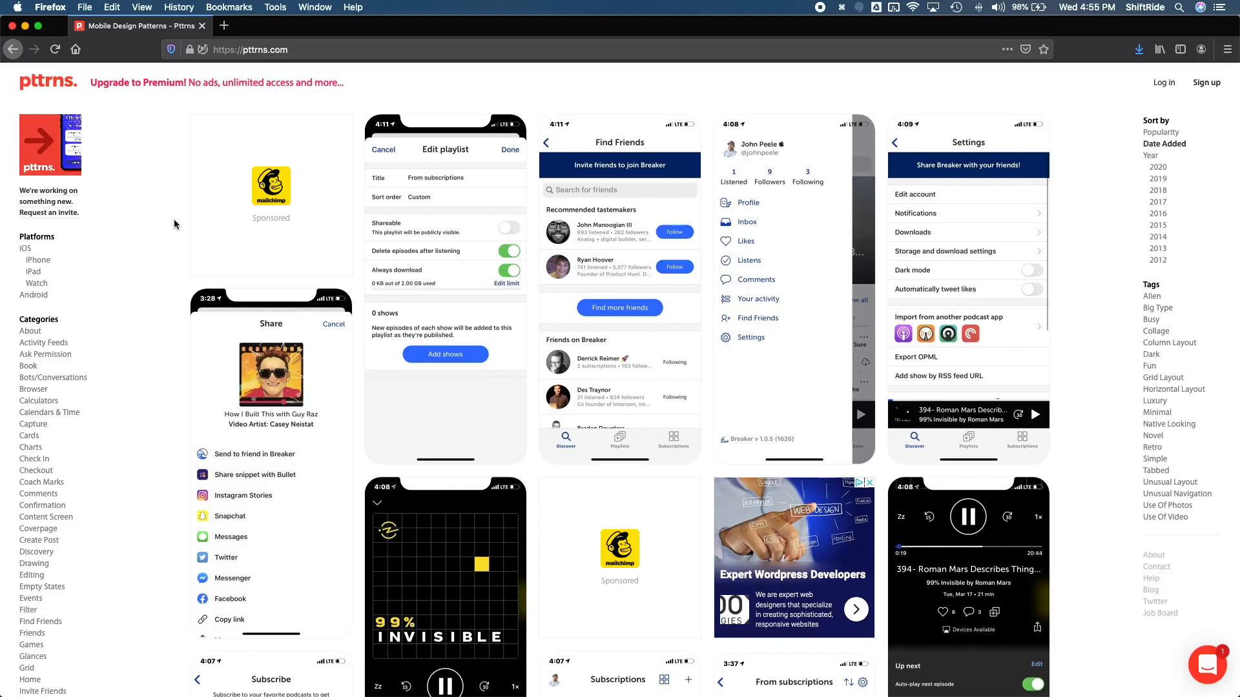
pyautogui.scroll(-1, 174, 221)
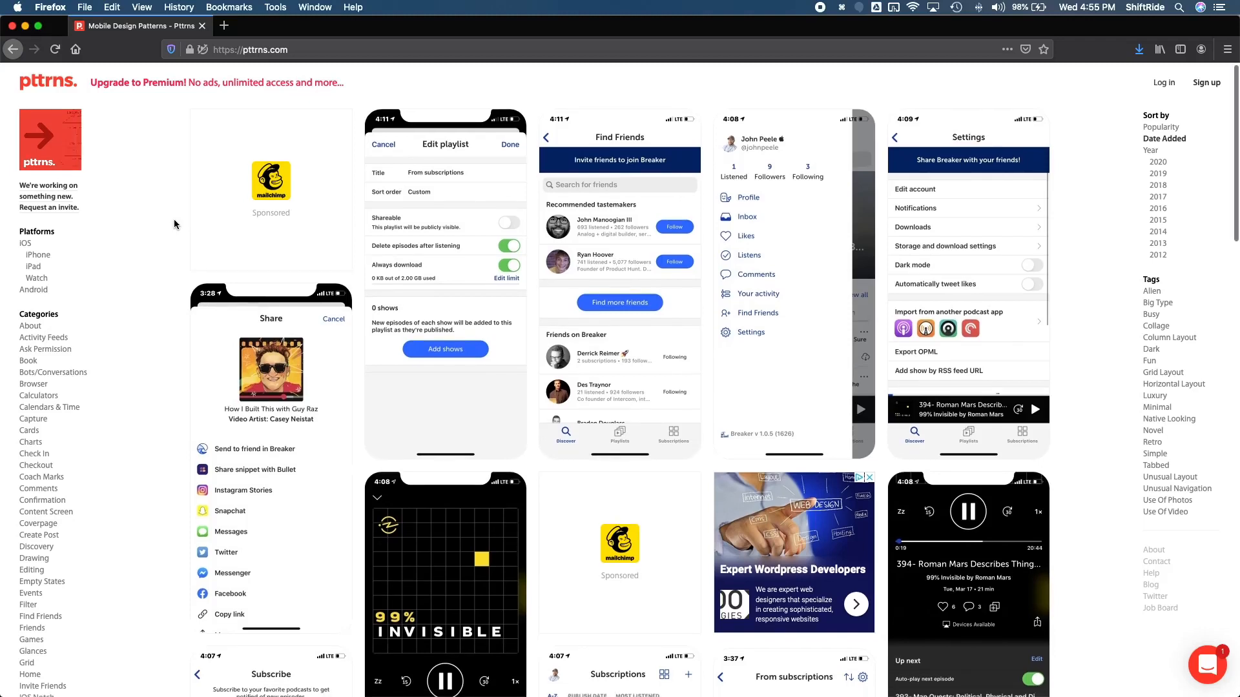
pyautogui.scroll(-5, 174, 224)
pyautogui.scroll(-1, 174, 218)
pyautogui.scroll(-10, 173, 219)
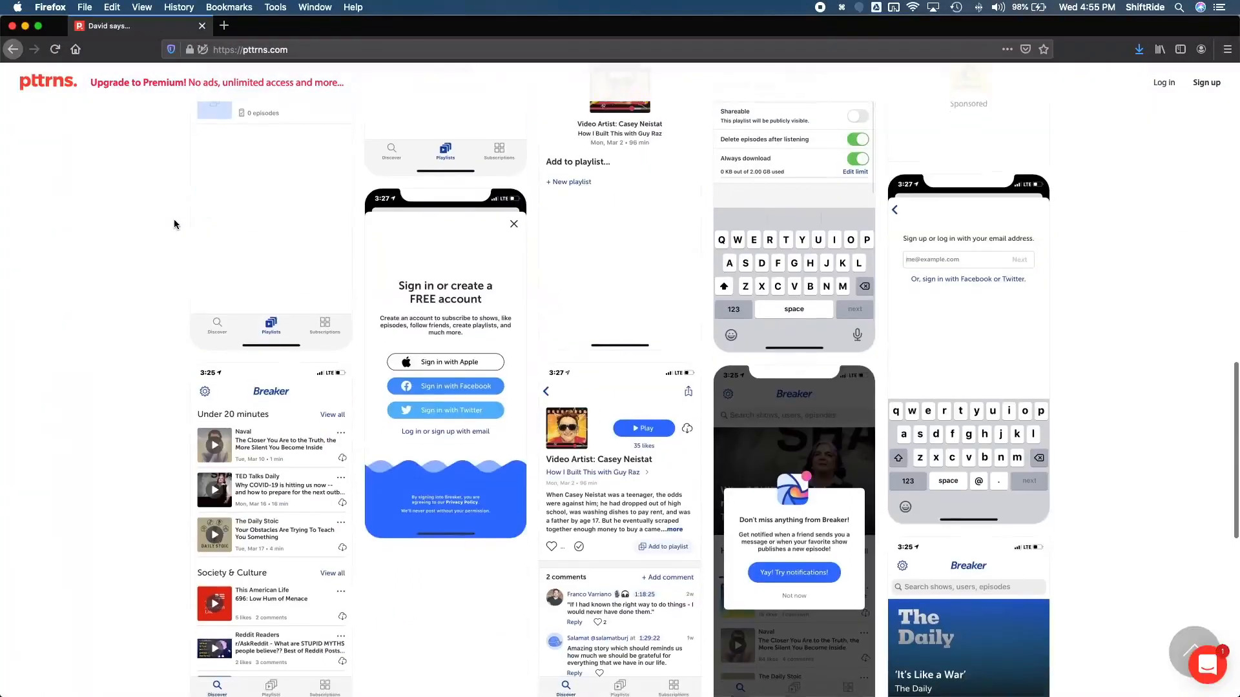
pyautogui.scroll(-2, 173, 219)
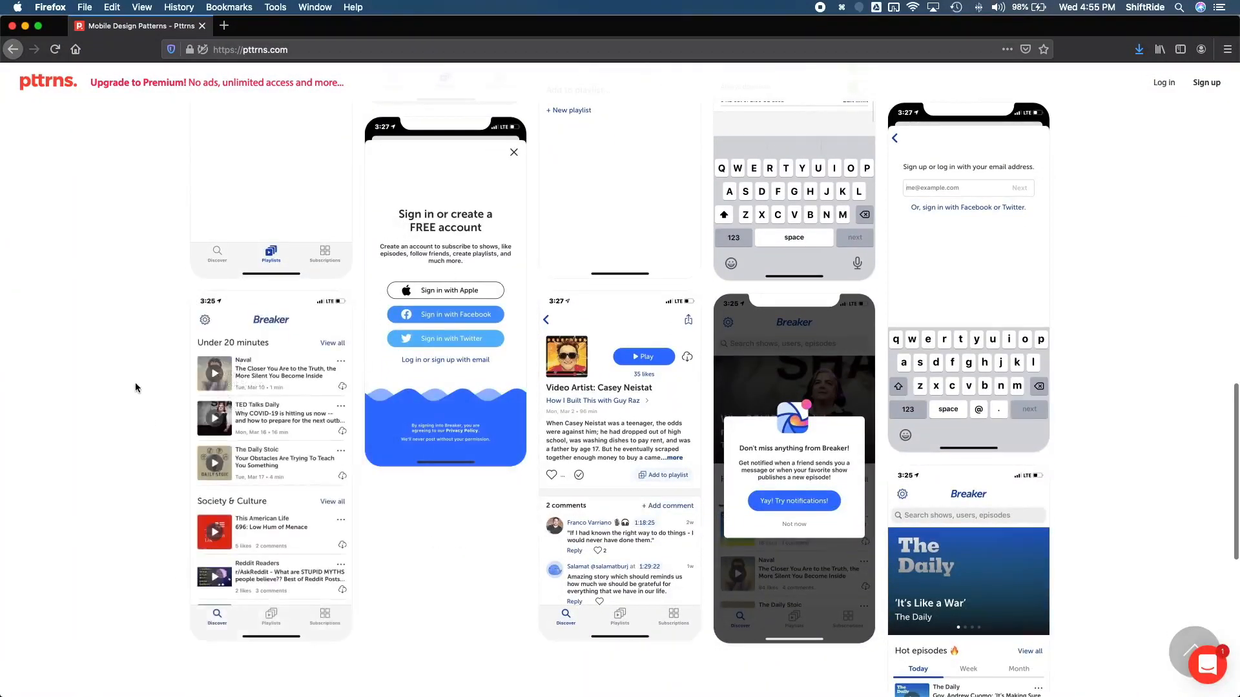
pyautogui.scroll(-7, 135, 382)
pyautogui.scroll(7, 134, 382)
pyautogui.scroll(10, 134, 383)
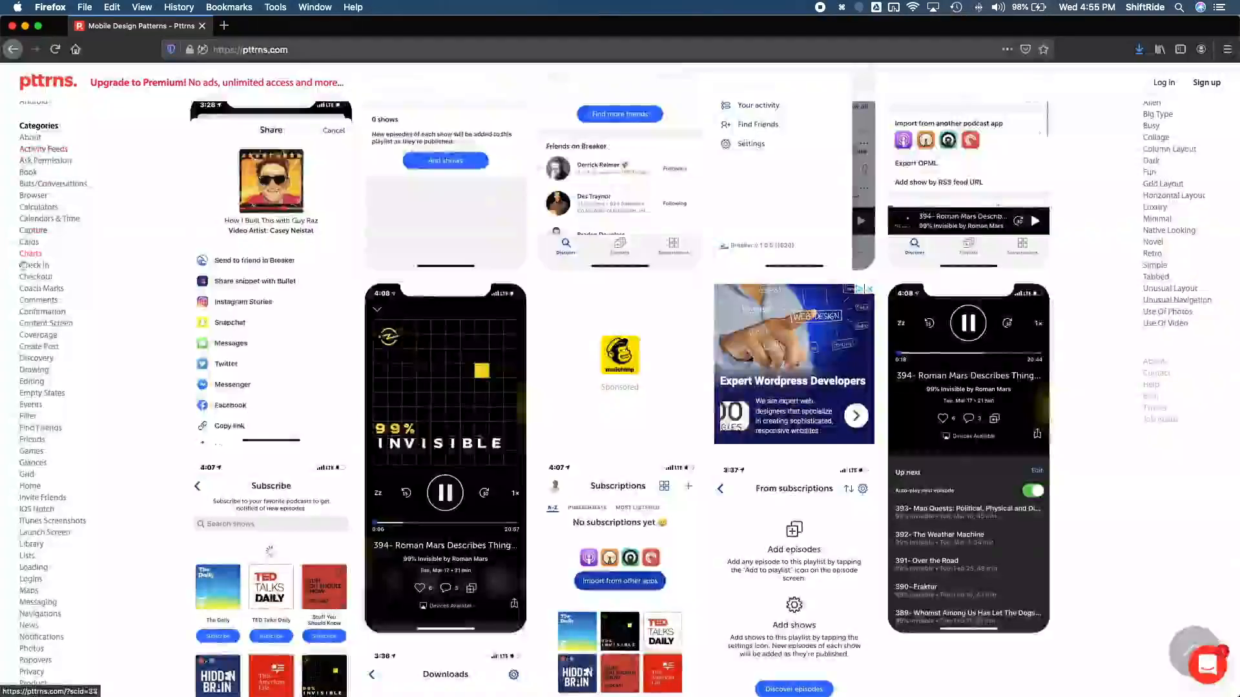
# Step: Open the Purchase pattern category and examine the payment method and card entry screens
pyautogui.scroll(-3, 35, 265)
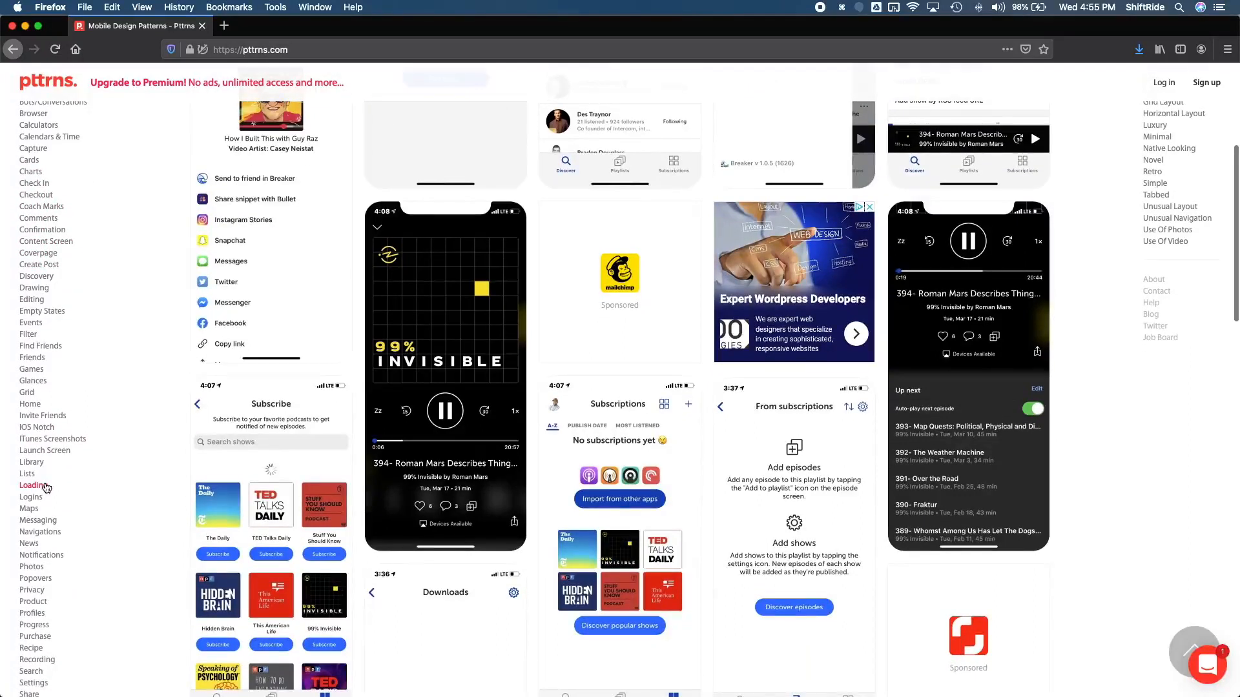
pyautogui.scroll(-2, 34, 499)
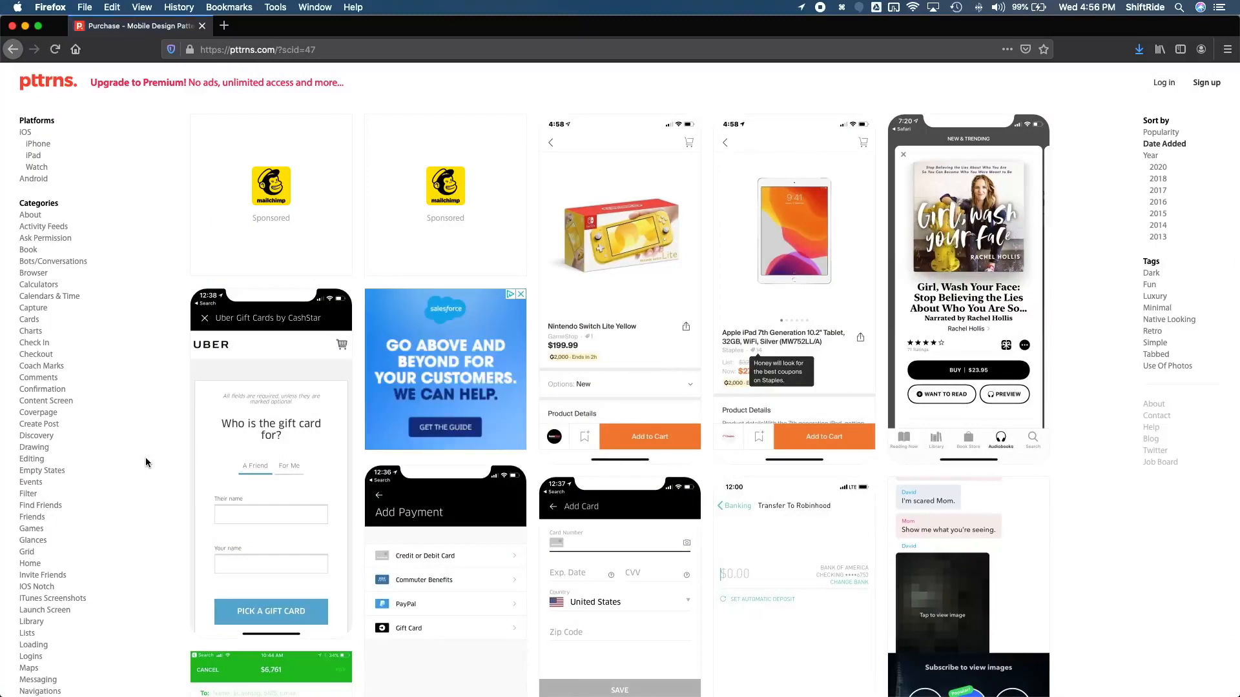
pyautogui.scroll(-5, 82, 497)
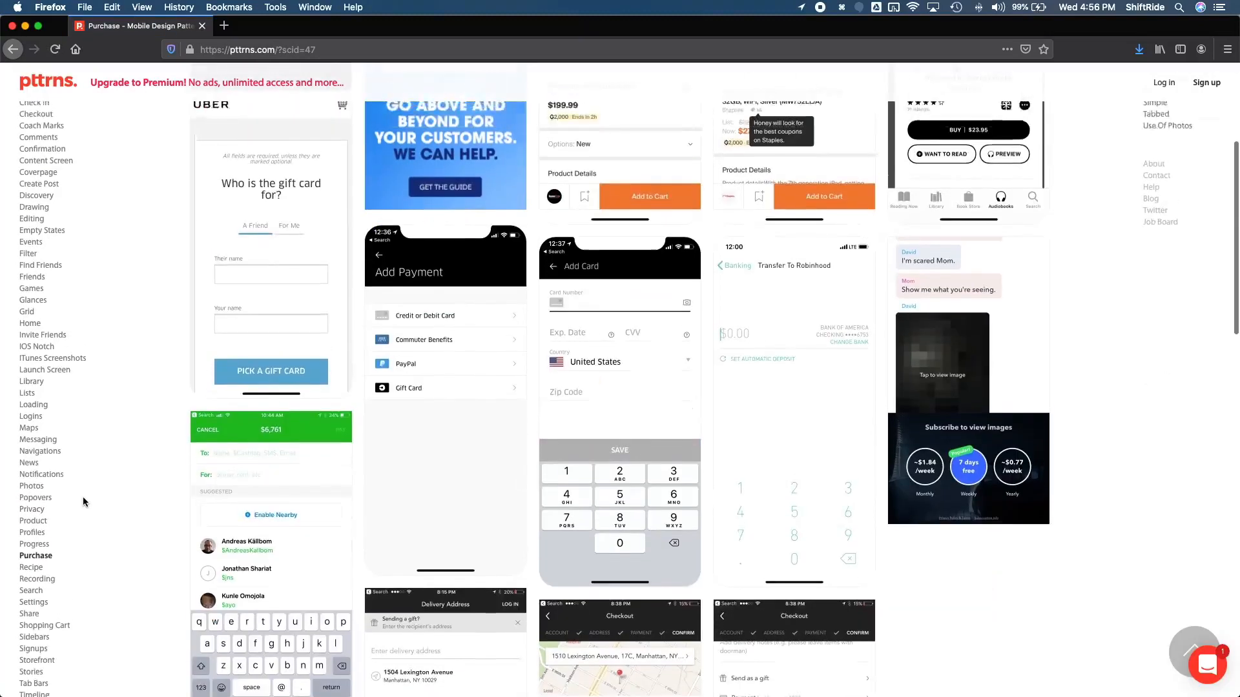
pyautogui.scroll(5, 82, 497)
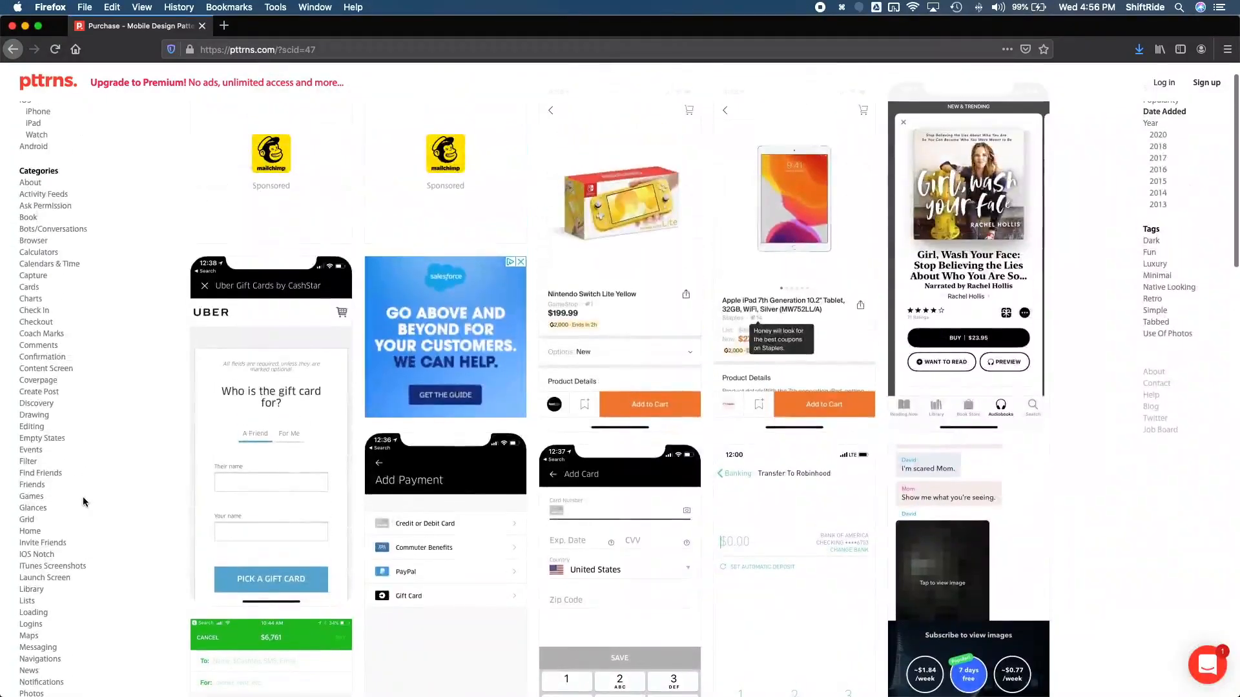
pyautogui.scroll(-5, 82, 497)
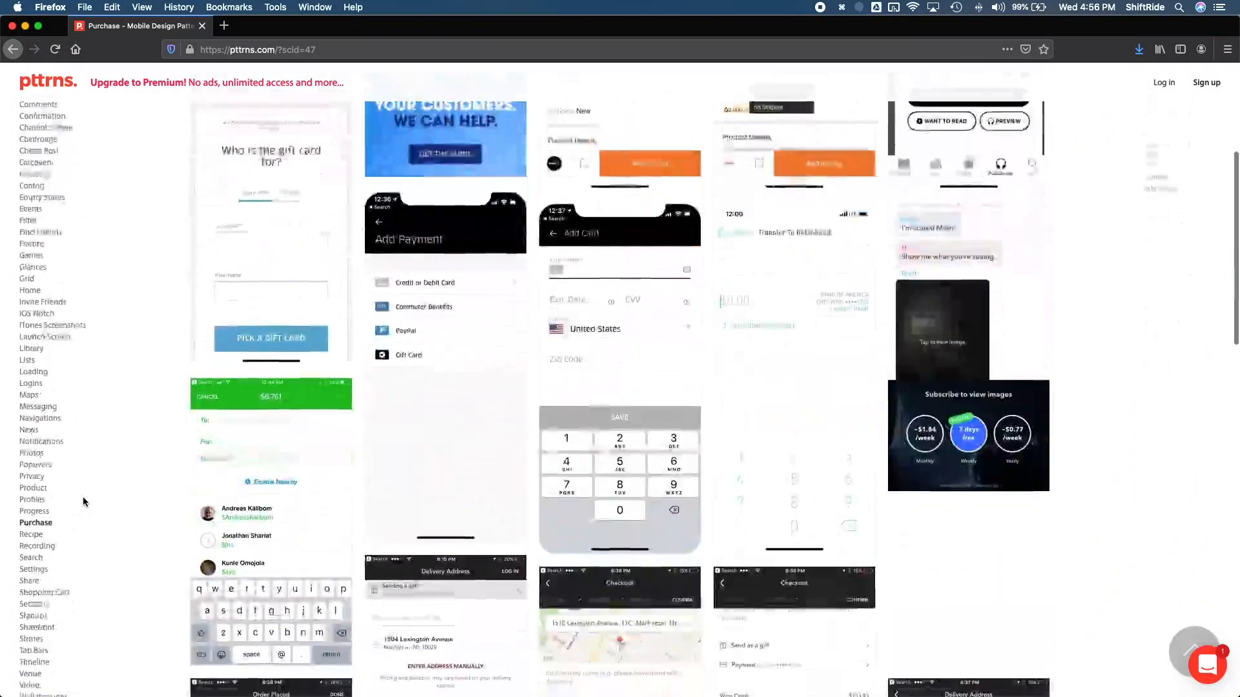
pyautogui.scroll(-1, 83, 497)
pyautogui.moveTo(468, 327)
pyautogui.scroll(1, 468, 326)
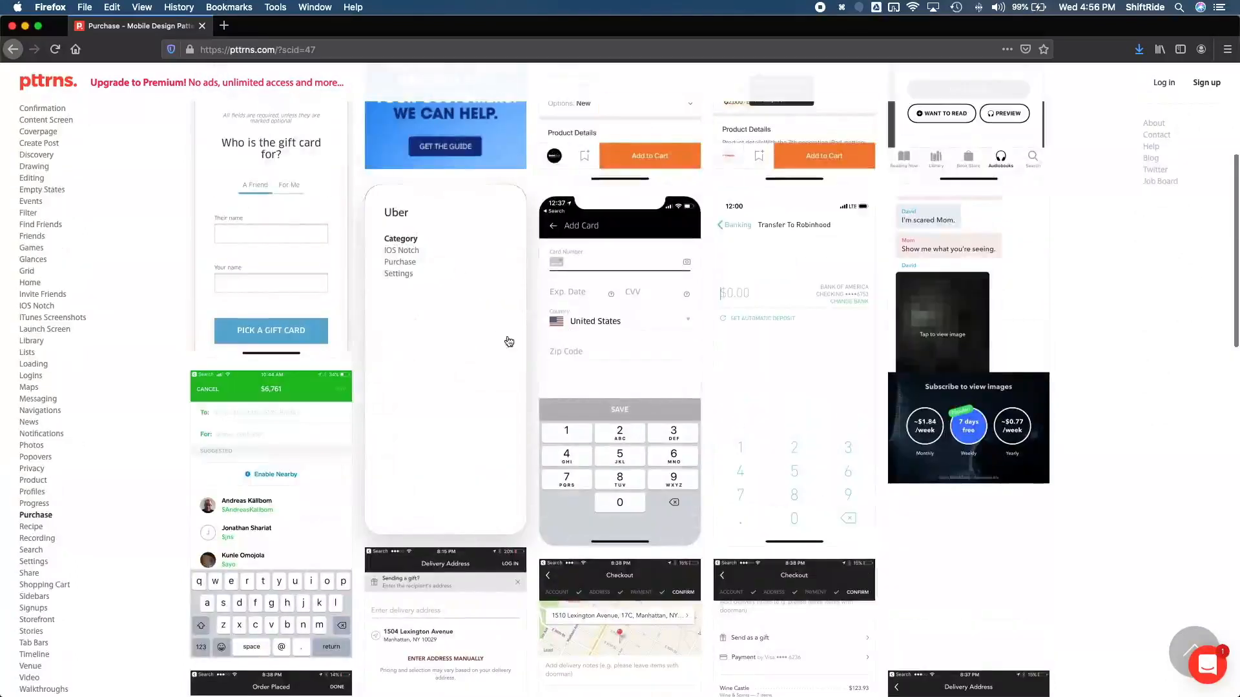
# Step: Check the mockup sketch in Preview once more and switch to the Clean Kangaroo file in Figma
pyautogui.hotkey('ctrl', 'Up')
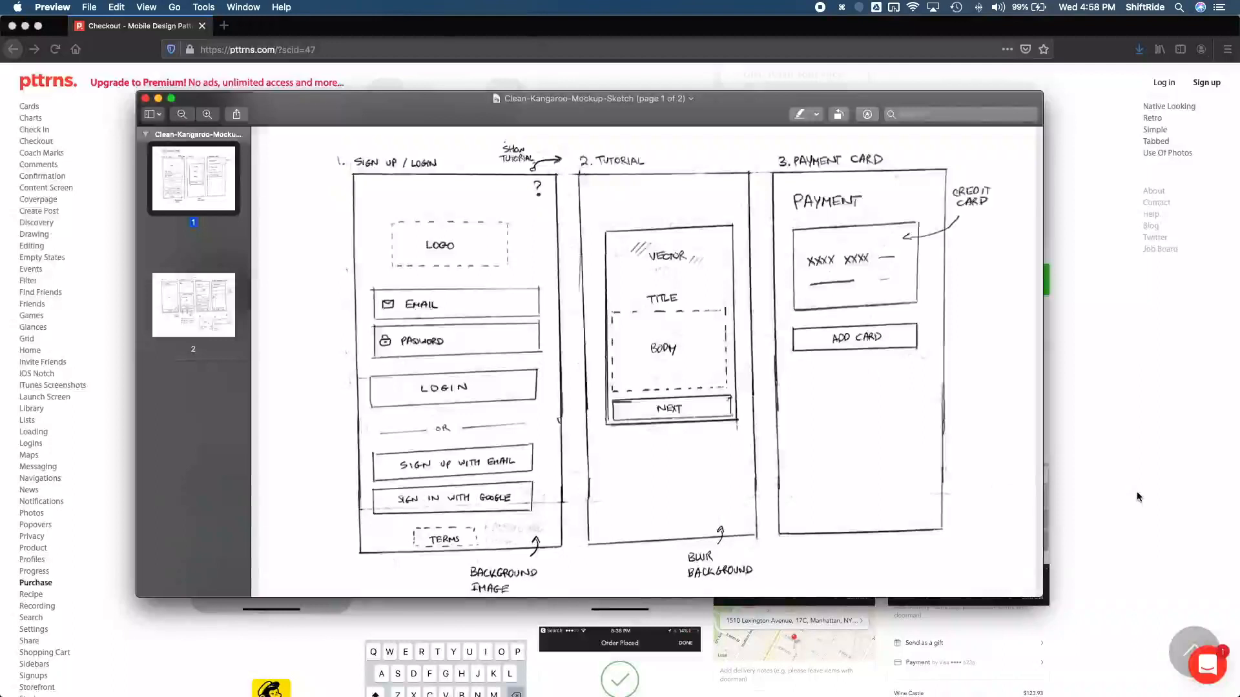
pyautogui.click(116, 371)
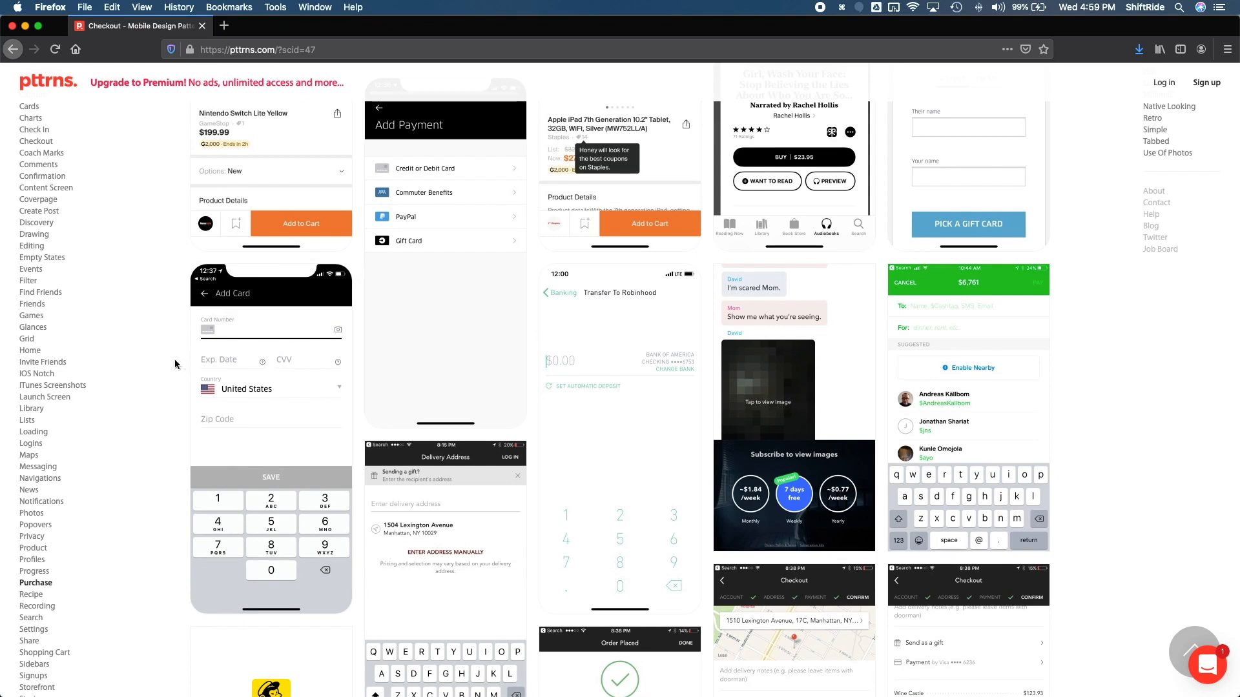
pyautogui.hotkey('ctrl', 'Up')
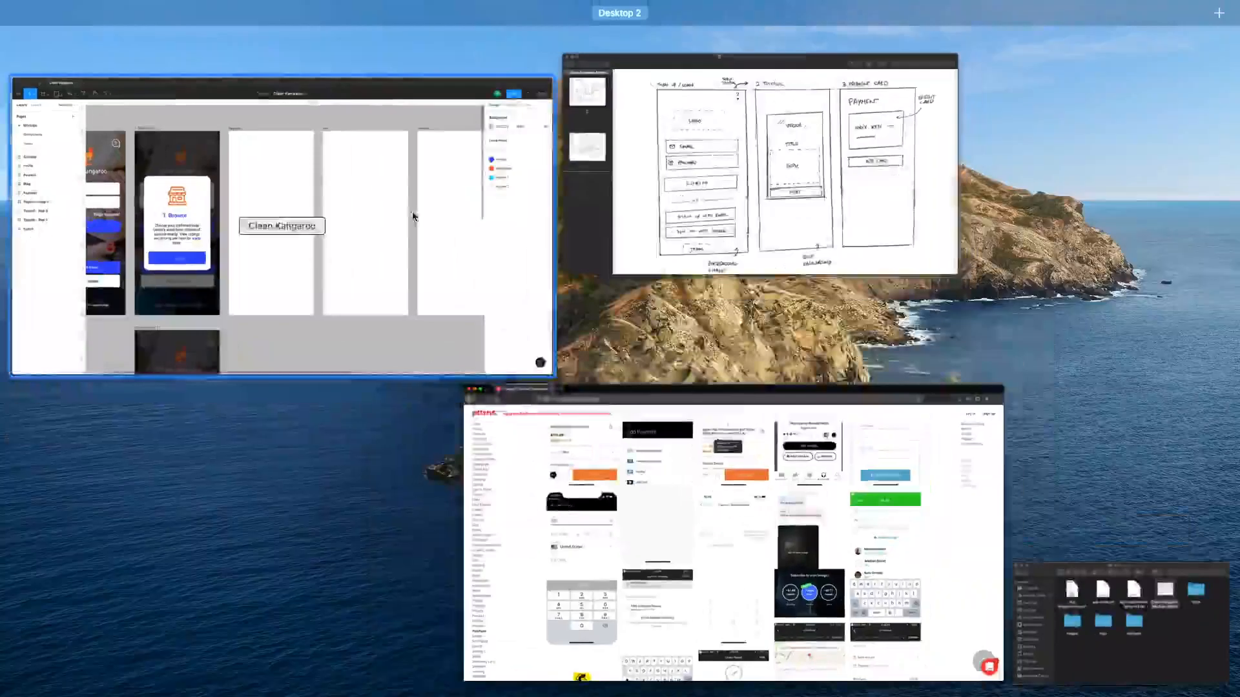
pyautogui.click(175, 363)
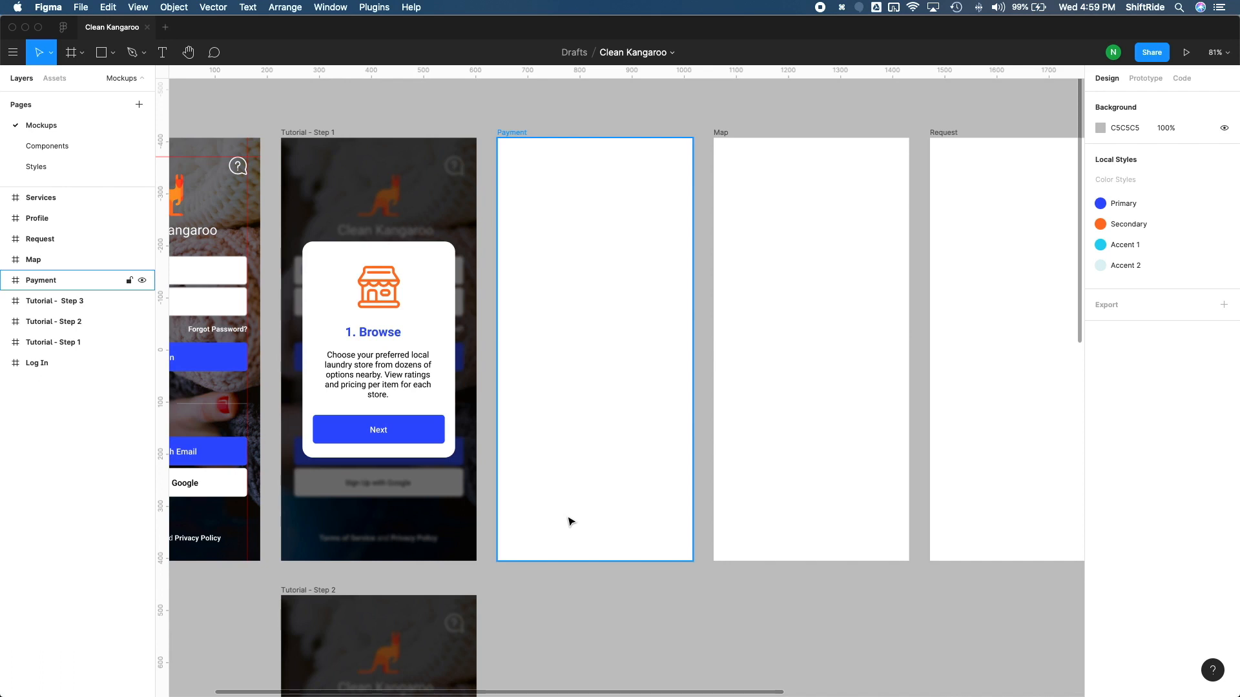
# Step: Add a left-aligned "Payment Requirements:" note with a started dash line below the Payment frame, flush with its left edge at X 642, Y 422
pyautogui.press('t')
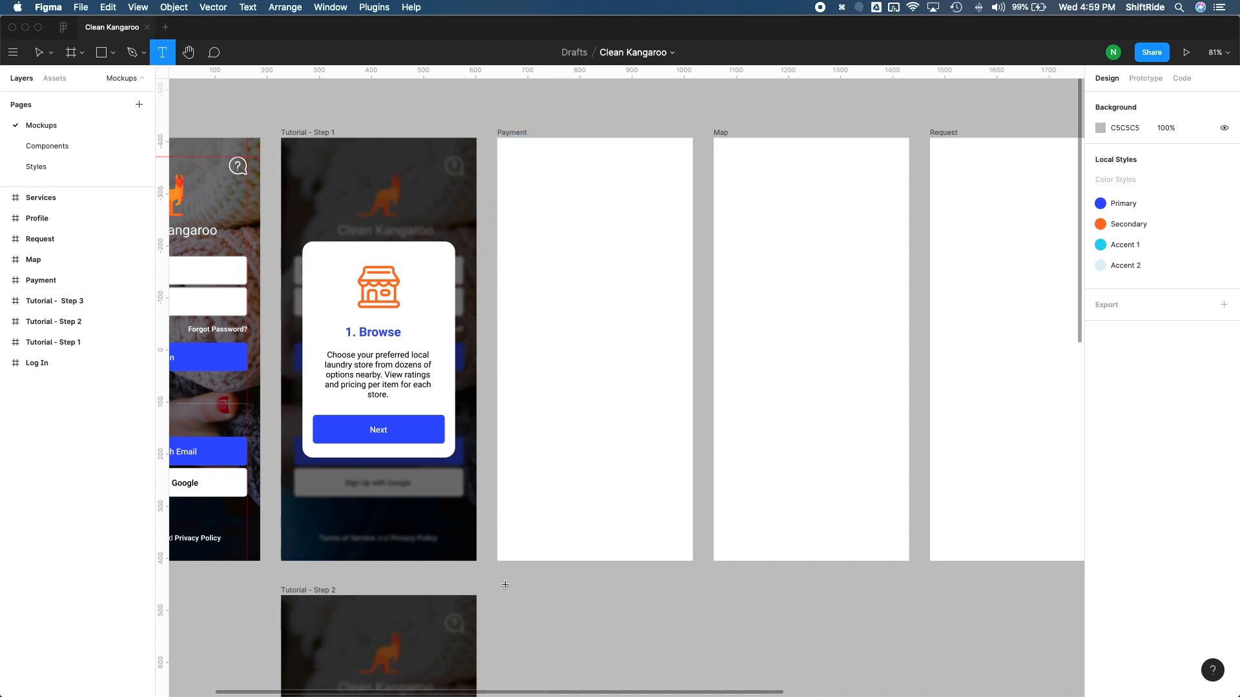
pyautogui.click(505, 584)
pyautogui.write('Pamy')
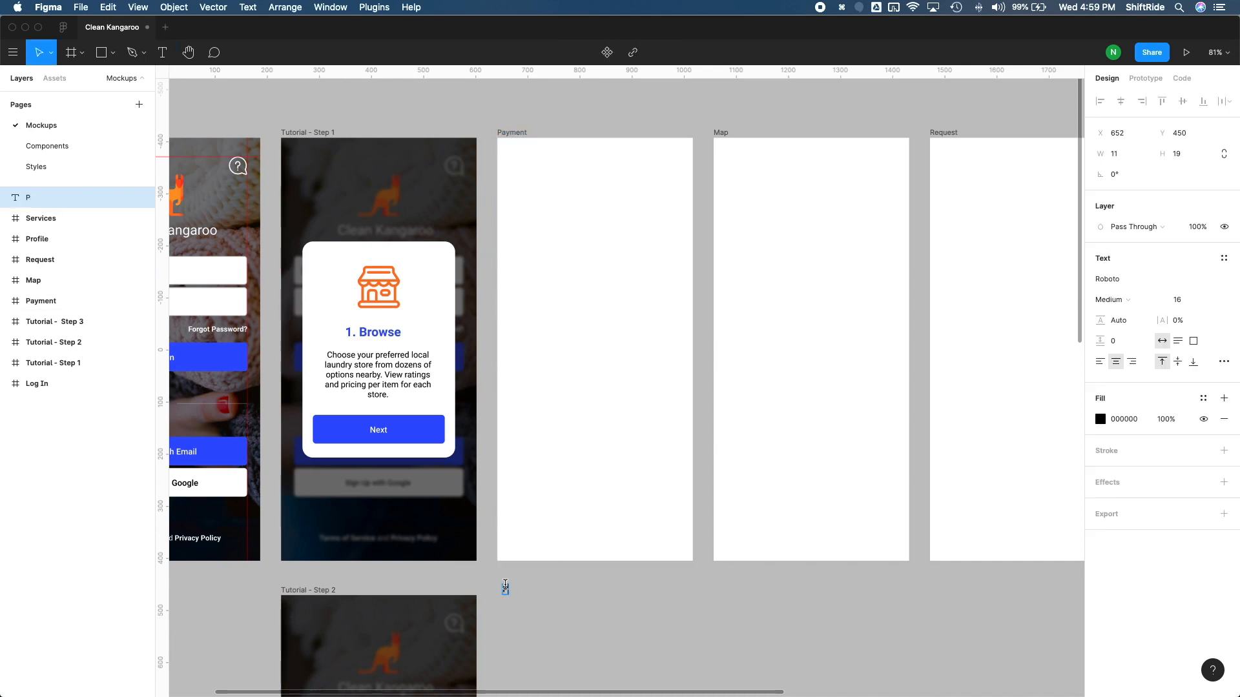
pyautogui.press('BackSpace')
pyautogui.press('BackSpace')
pyautogui.write('yment Requirements:')
pyautogui.press('Return')
pyautogui.write('-')
pyautogui.click(1100, 361)
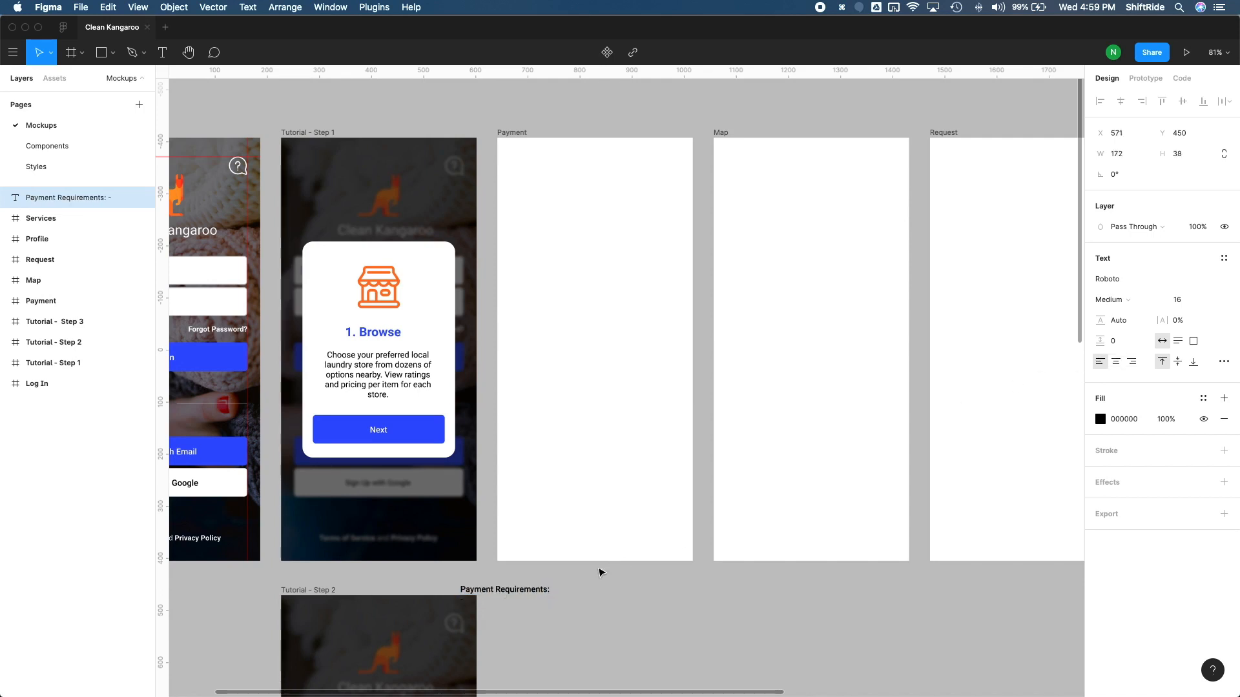
pyautogui.press('Escape')
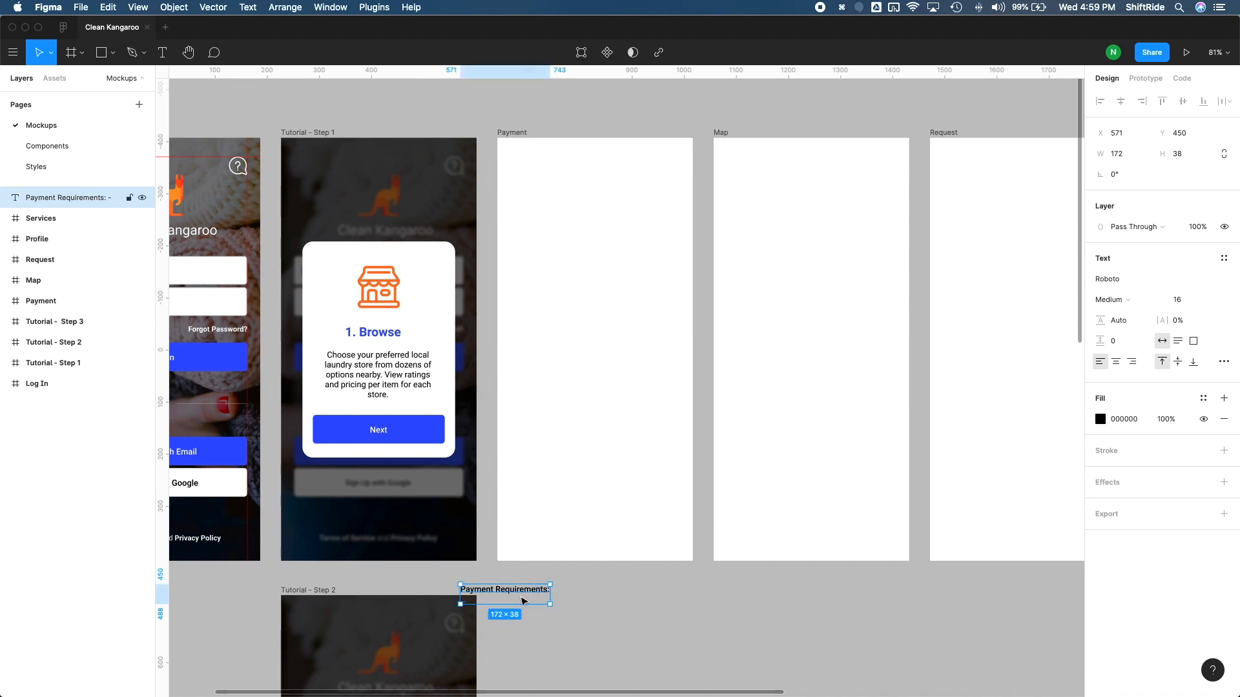
pyautogui.moveTo(522, 600); pyautogui.dragTo(546, 588)
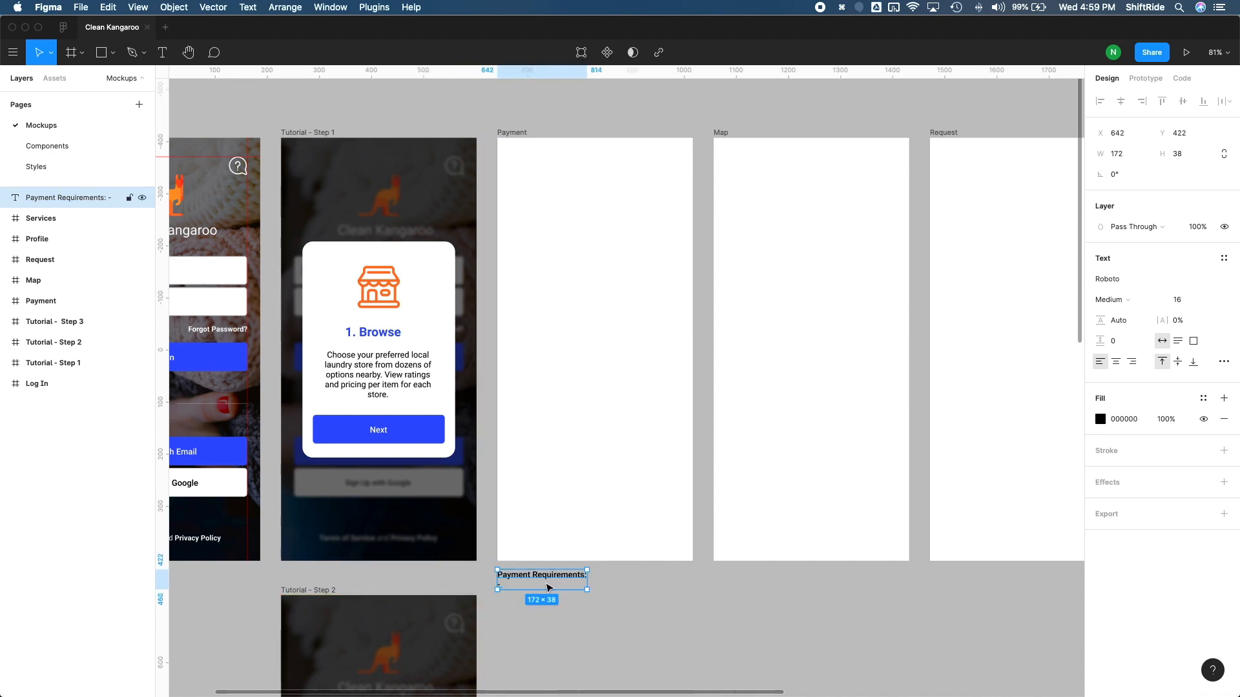
# Step: List "- Credit Card Number", "- CVV" and "- Expiry Date" on separate lines in the Payment Requirements note
pyautogui.doubleClick(547, 588)
pyautogui.click(553, 585)
pyautogui.write('- Credit ')
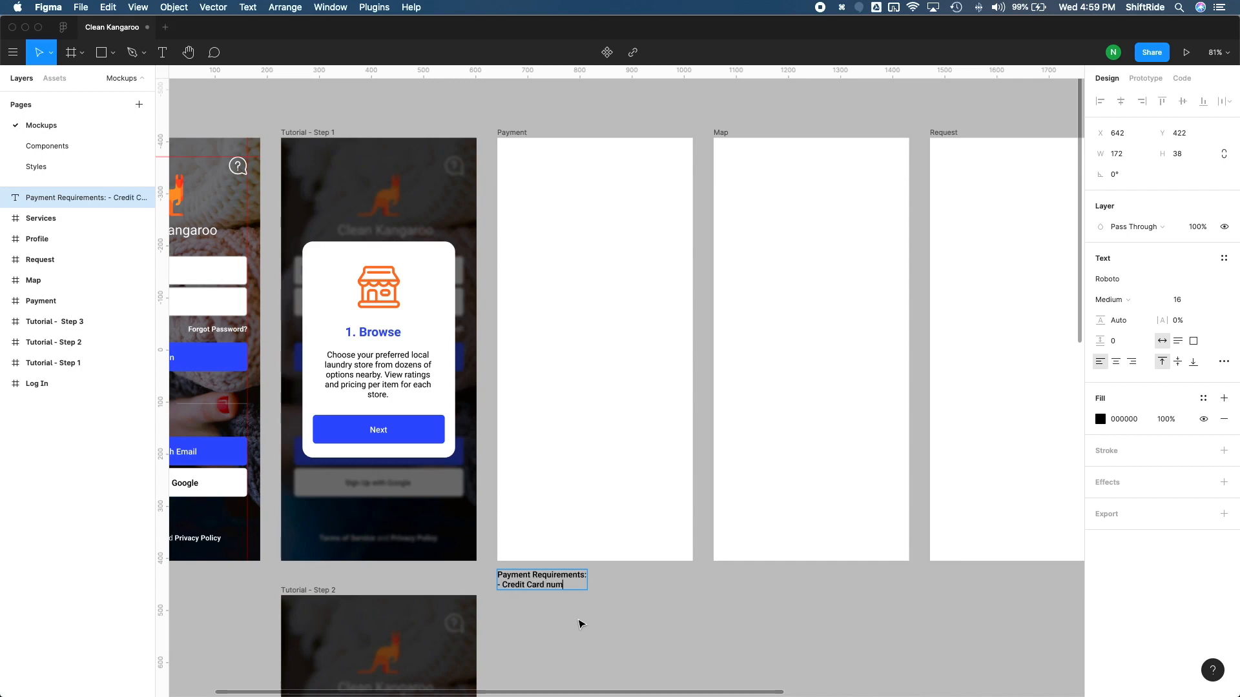
pyautogui.write('Card Number')
pyautogui.press('Return')
pyautogui.write('- CVV')
pyautogui.press('Return')
pyautogui.write('- Ex')
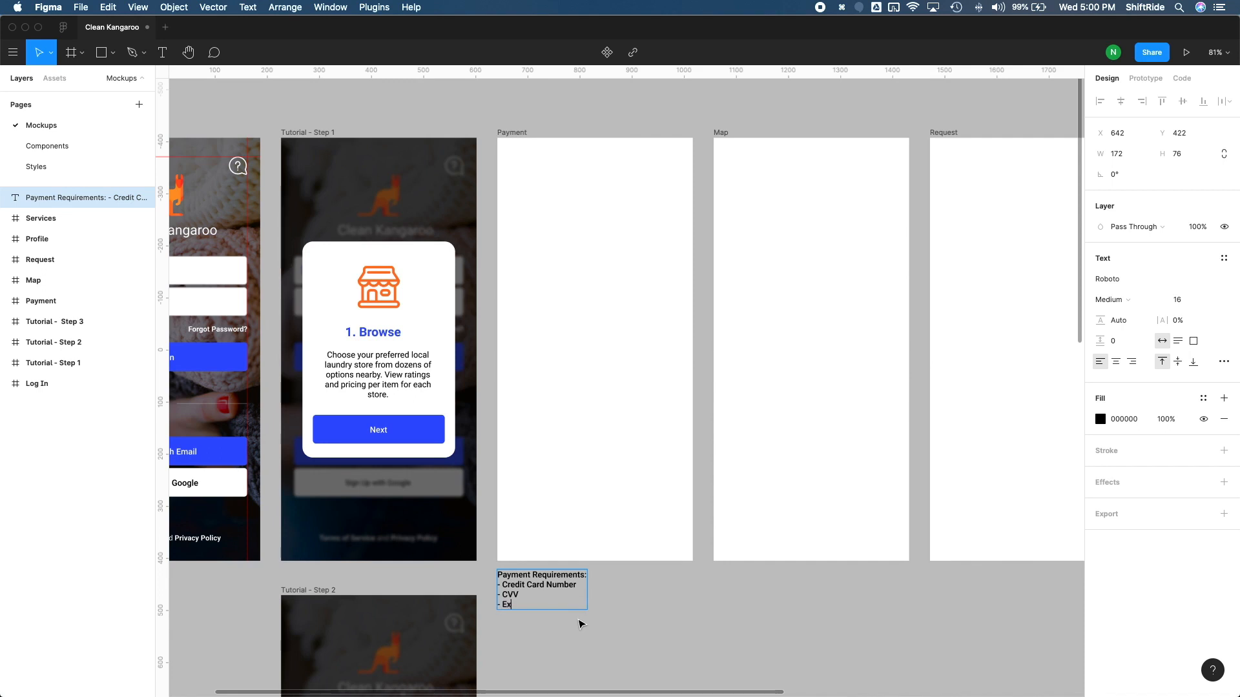
pyautogui.write('piry Date')
pyautogui.press('Escape')
pyautogui.scroll(-2, 613, 620)
pyautogui.press('Escape')
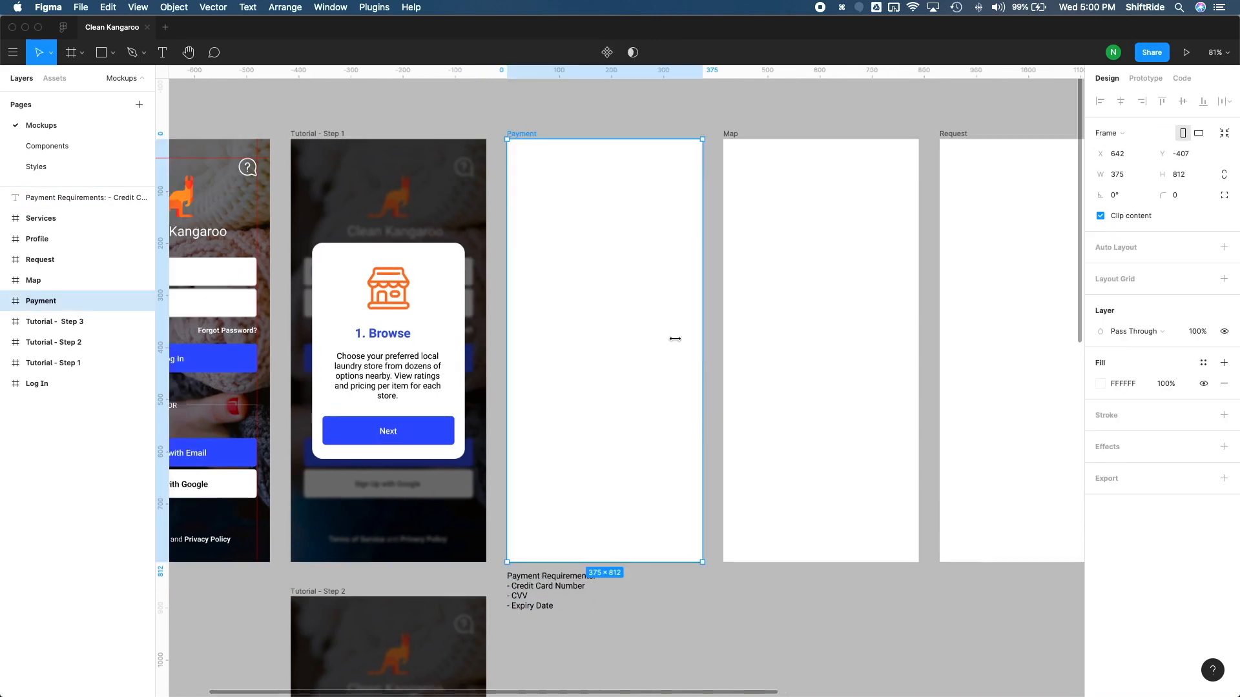
# Step: Add the heading text "Add Payment" inside the Payment frame
pyautogui.press('t')
pyautogui.click(550, 213)
pyautogui.write('Payment')
pyautogui.press('super+Return')
pyautogui.press('Return')
pyautogui.press('Left')
pyautogui.write('Add')
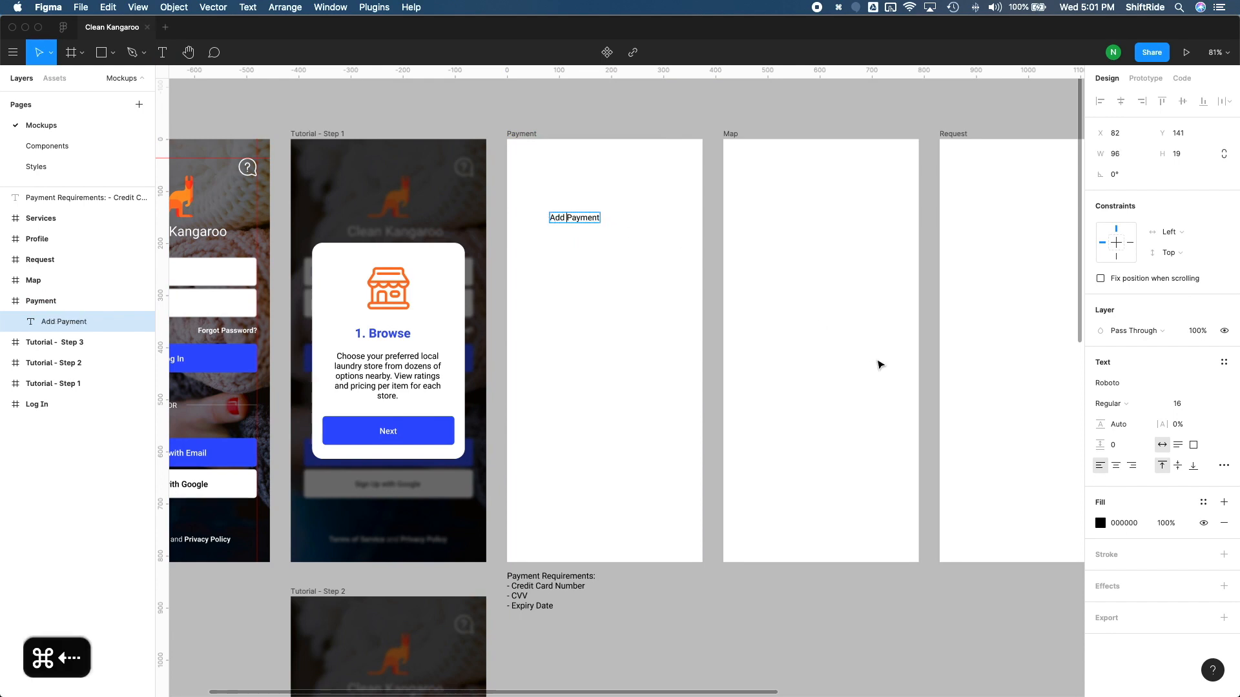
pyautogui.press('Escape')
# Step: Set the Add Payment heading's font size to 26 and move it near the frame's upper-left corner, 42 px from the left edge
pyautogui.click(1176, 404)
pyautogui.write('26')
pyautogui.press('Return')
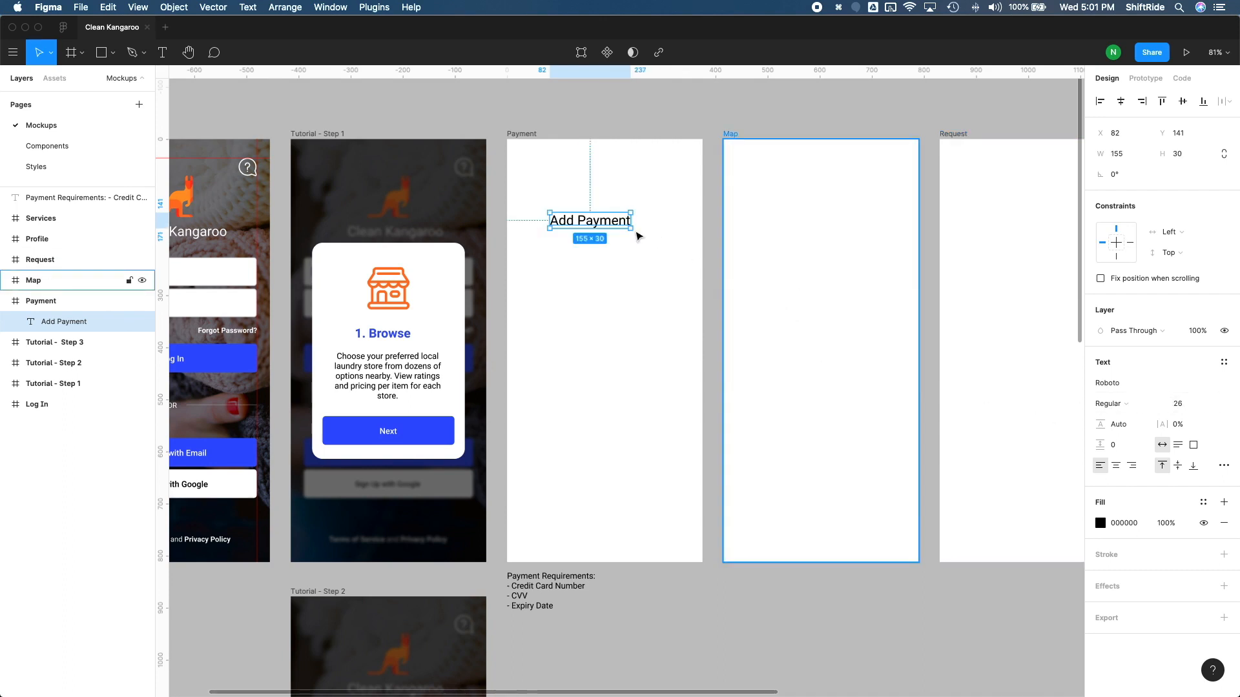
pyautogui.moveTo(601, 217); pyautogui.dragTo(581, 173)
pyautogui.press('alt')
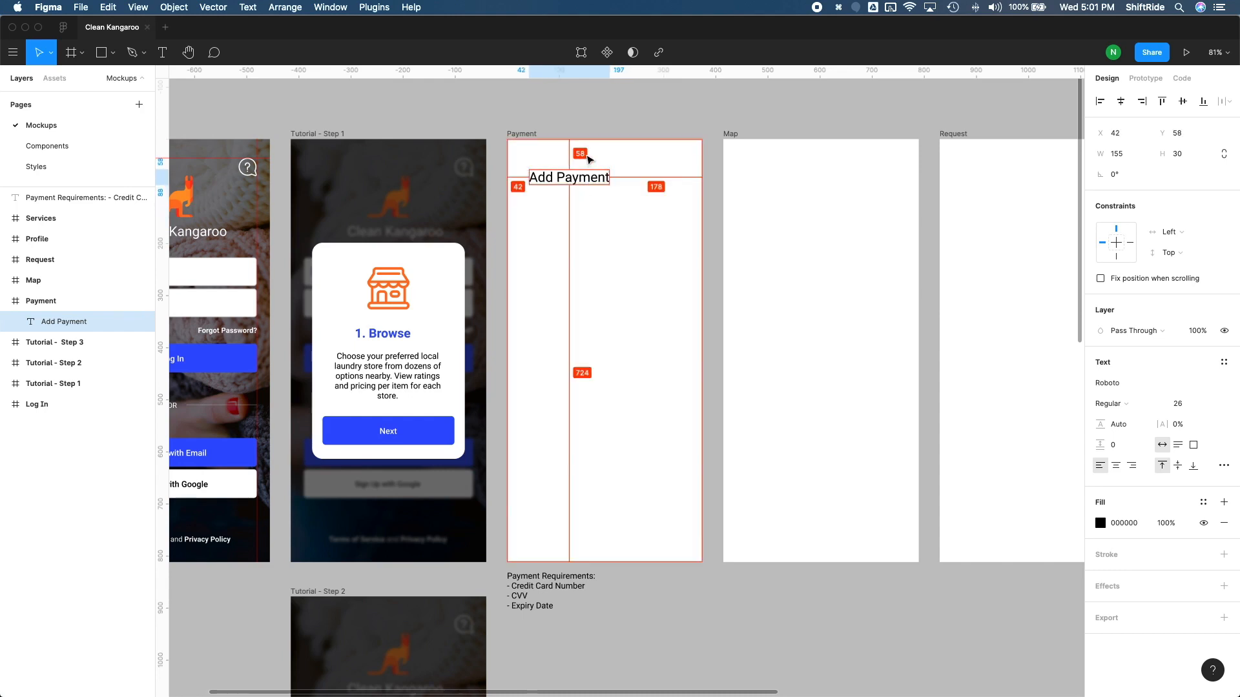
pyautogui.hotkey('alt', 'Up')
pyautogui.hotkey('alt', 'Up')
pyautogui.hotkey('alt', 'Up')
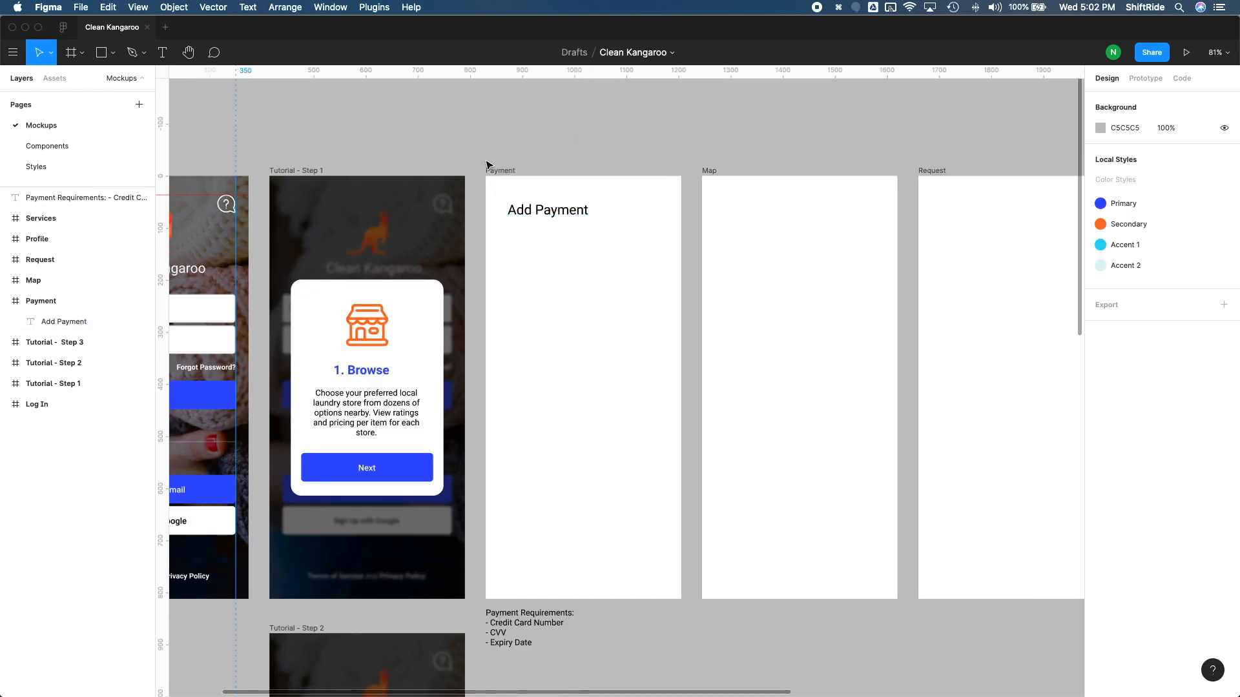
# Step: Draw a rectangle about 298 × 163 px for the credit card below the Add Payment heading
pyautogui.moveTo(476, 153); pyautogui.dragTo(695, 660)
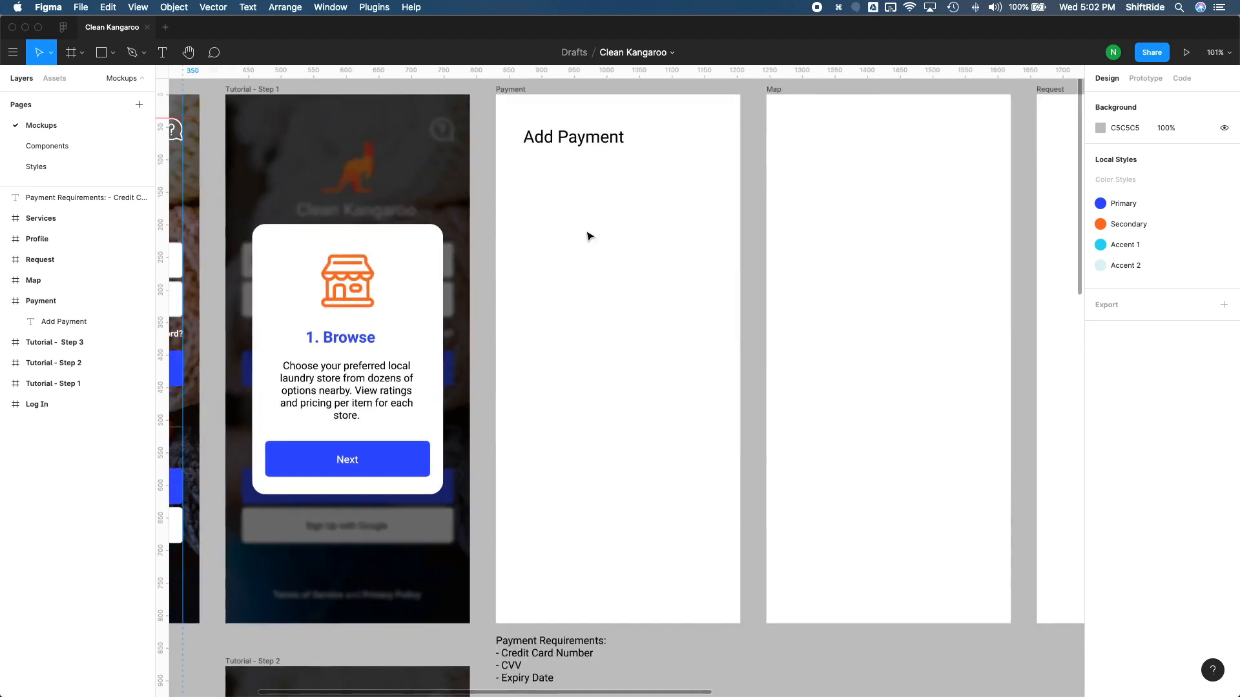
pyautogui.press('r')
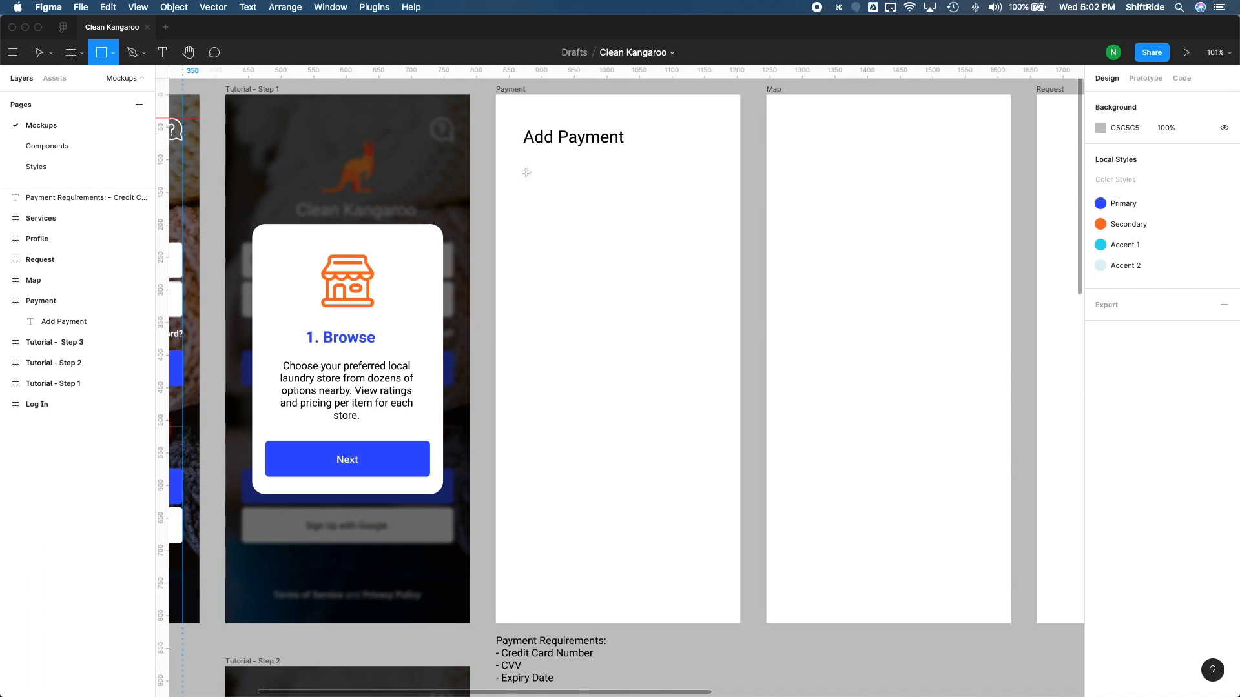
pyautogui.moveTo(522, 172)
pyautogui.mouseDown()
pyautogui.moveTo(649, 257)
pyautogui.moveTo(716, 280)
pyautogui.mouseUp()
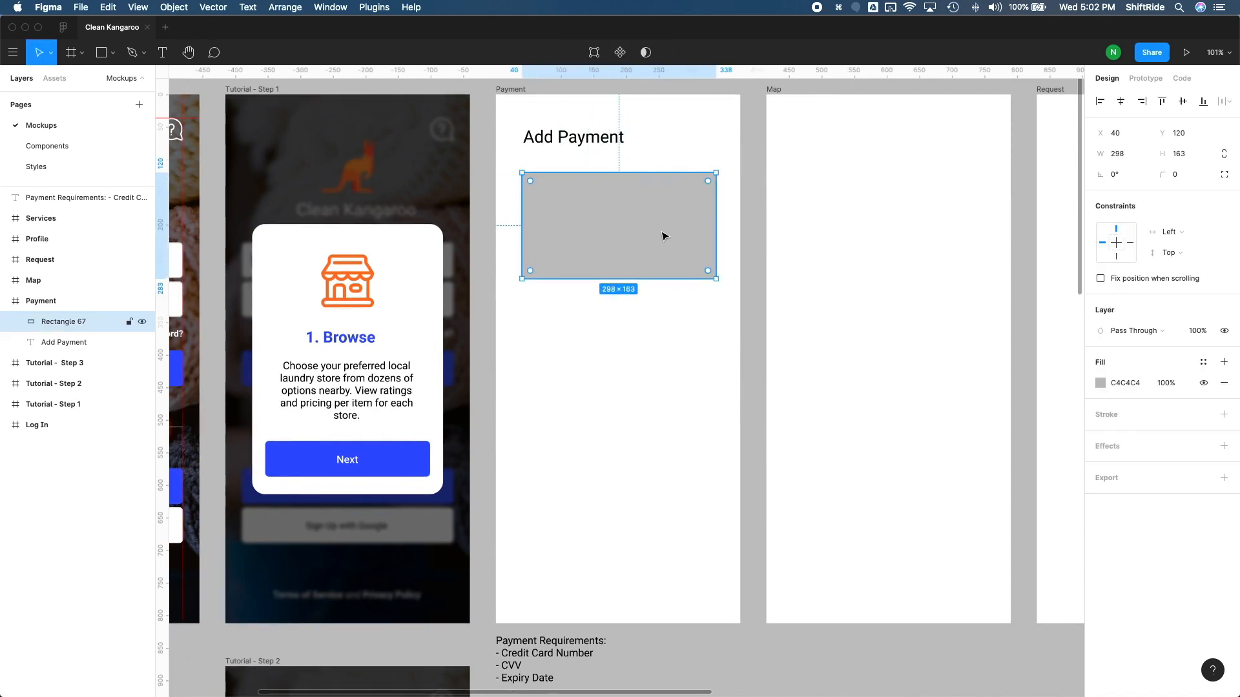
# Step: Resize the card rectangle to 289 × 185 px and centre it in the Payment frame with 43 px side margins
pyautogui.press('alt')
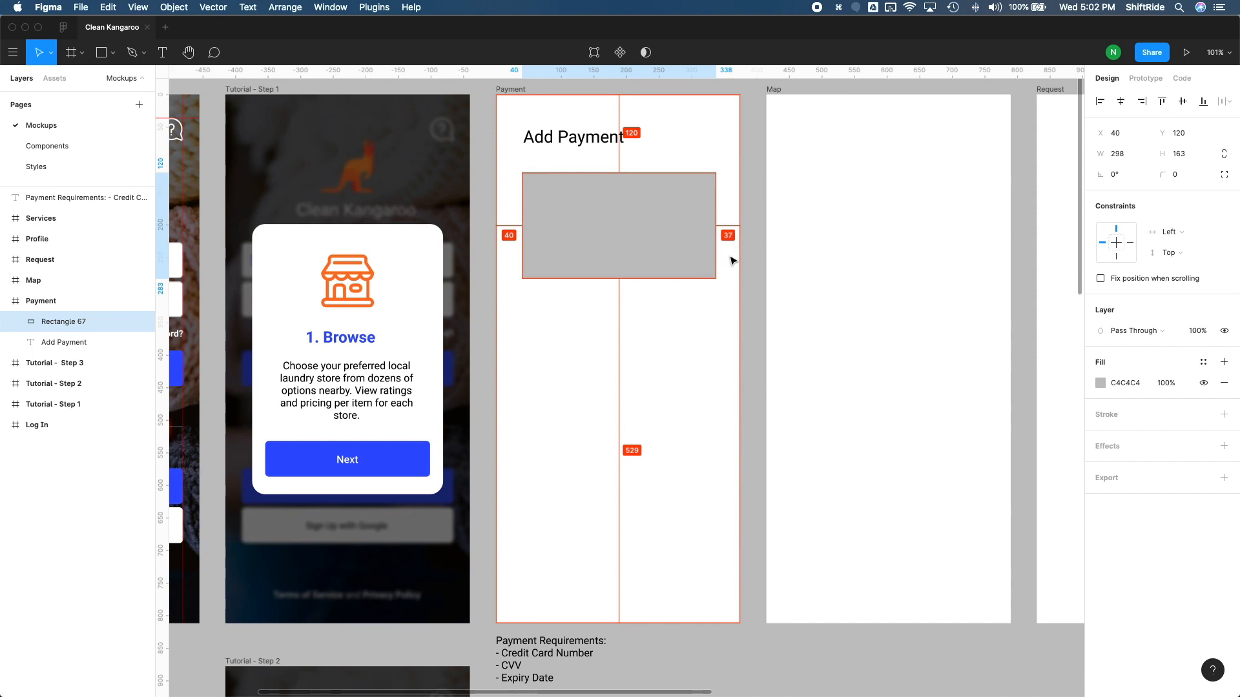
pyautogui.moveTo(711, 233); pyautogui.dragTo(705, 234)
pyautogui.press('alt')
pyautogui.press('Right')
pyautogui.press('Right')
pyautogui.press('Right')
pyautogui.press('Right')
pyautogui.press('alt')
pyautogui.press('Left')
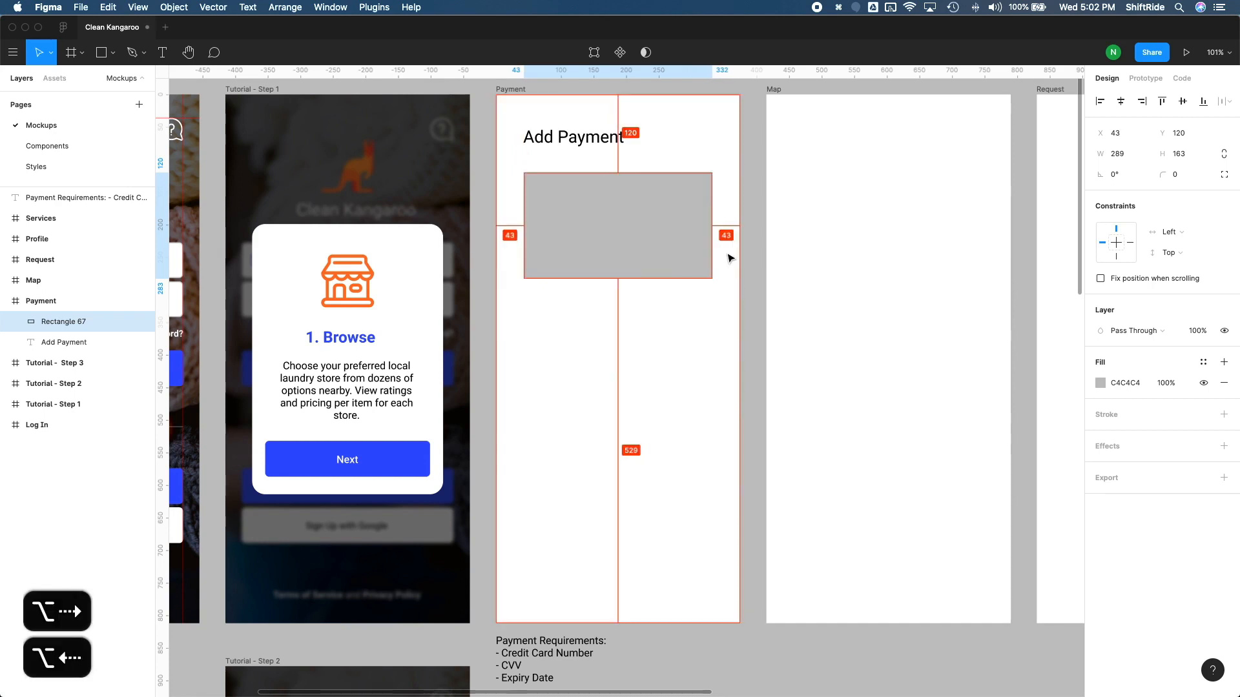
pyautogui.moveTo(620, 279); pyautogui.dragTo(620, 293)
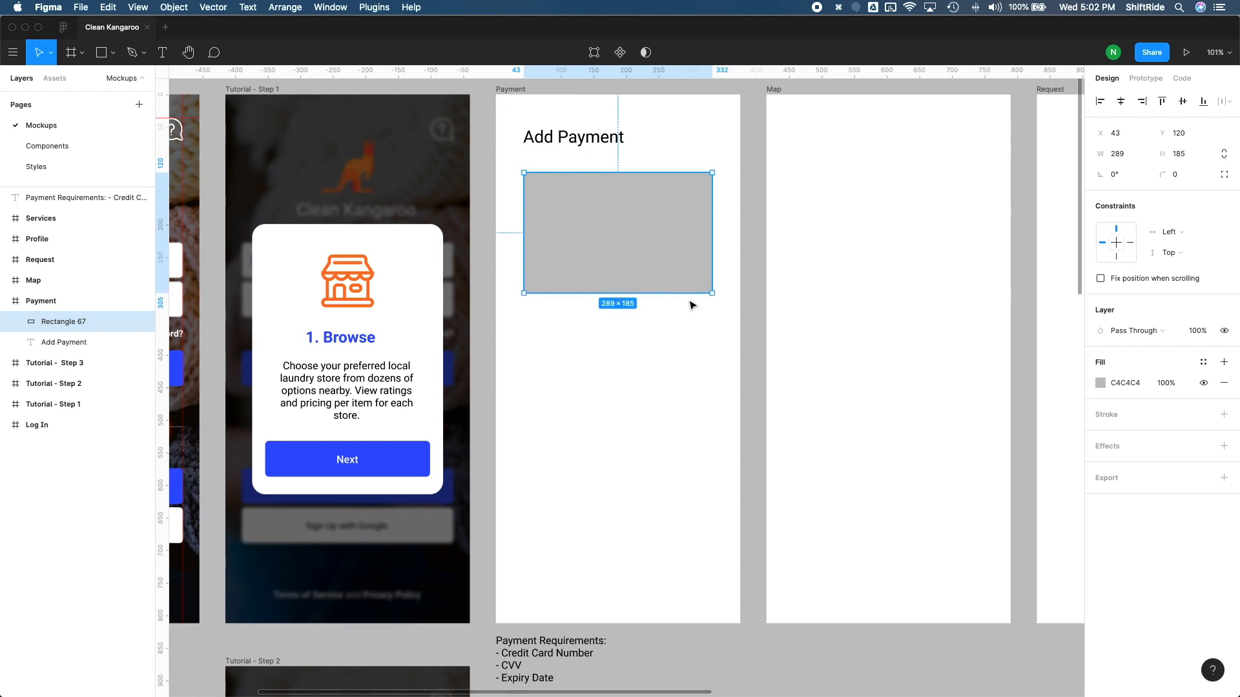
# Step: Change the card rectangle's fill from a solid colour to a linear gradient
pyautogui.click(1100, 384)
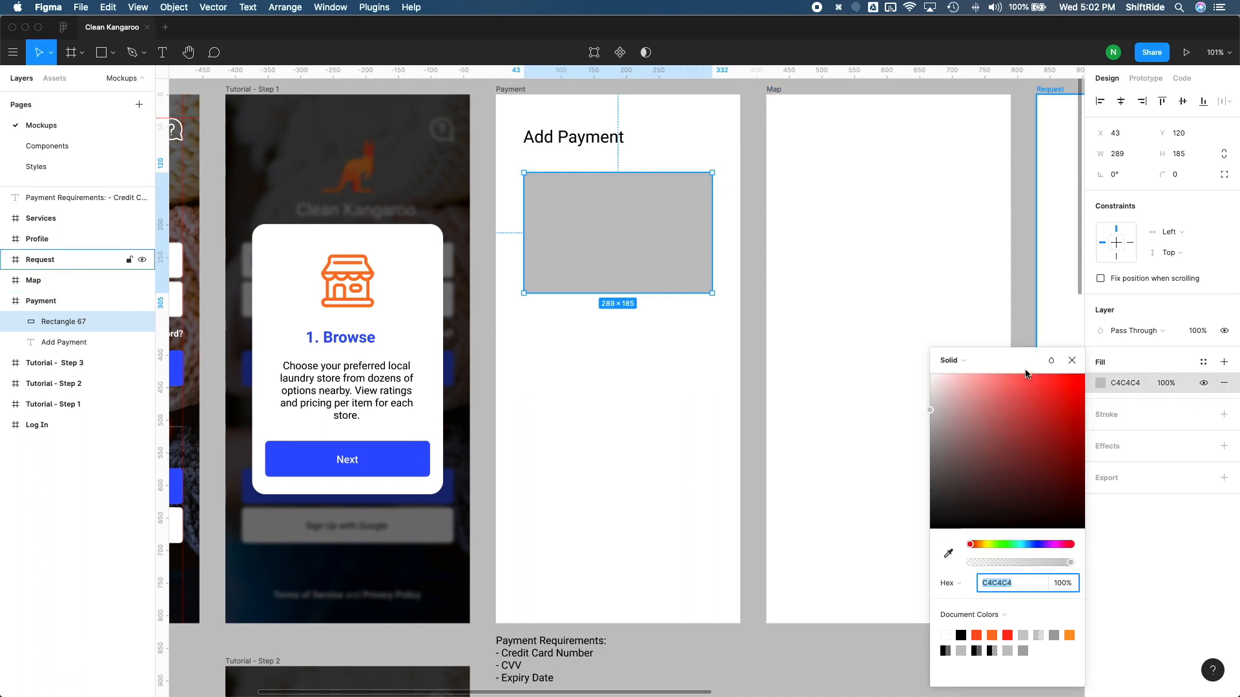
pyautogui.click(967, 362)
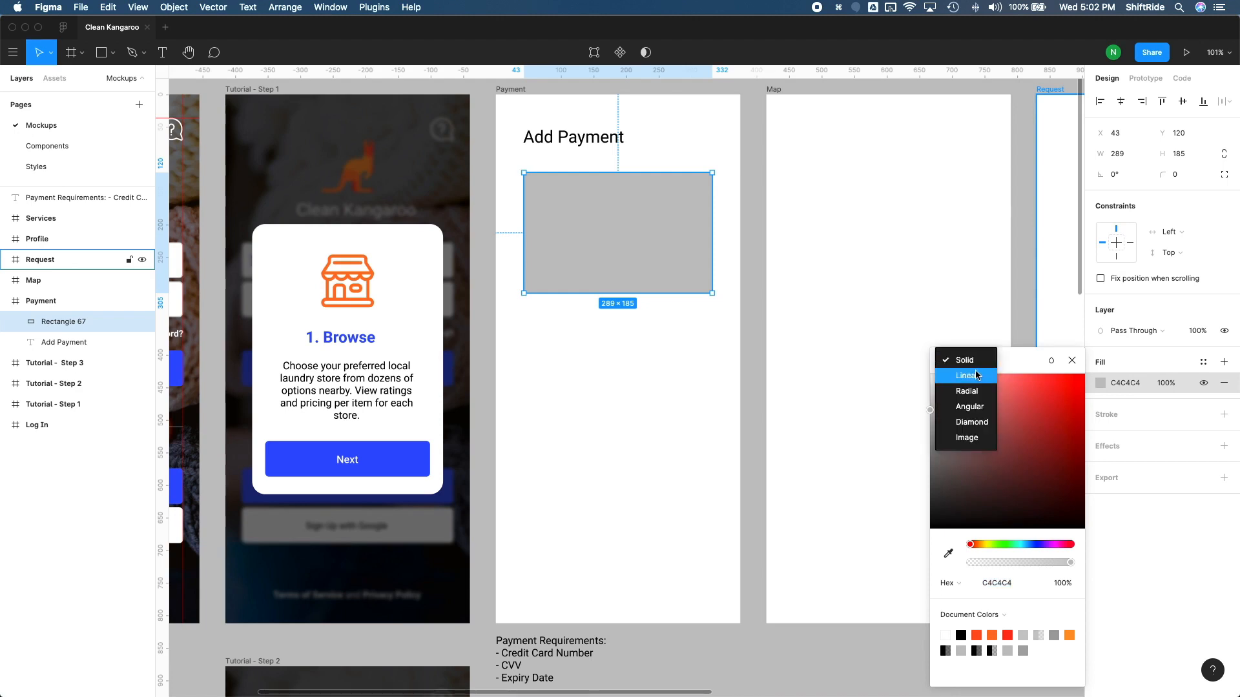
pyautogui.click(976, 375)
pyautogui.click(1009, 651)
pyautogui.moveTo(1007, 360); pyautogui.dragTo(1003, 262)
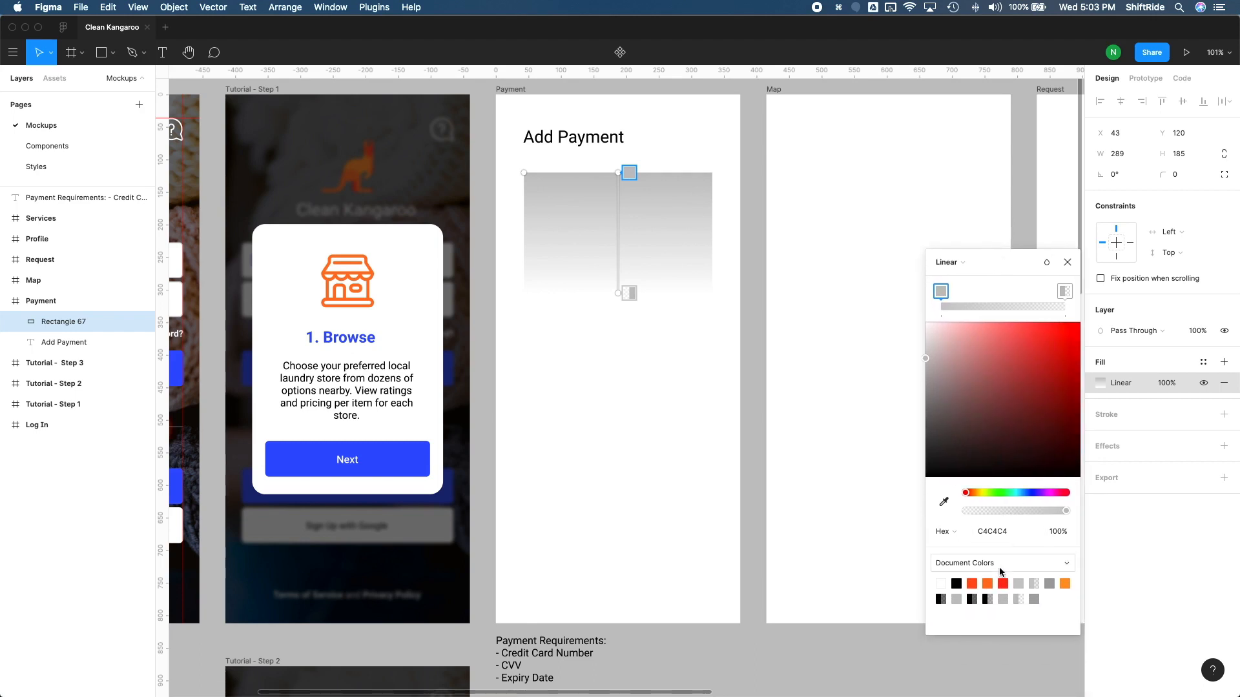
# Step: Set both gradient stops to the local orange colour and darken the end stop to B65021
pyautogui.click(967, 563)
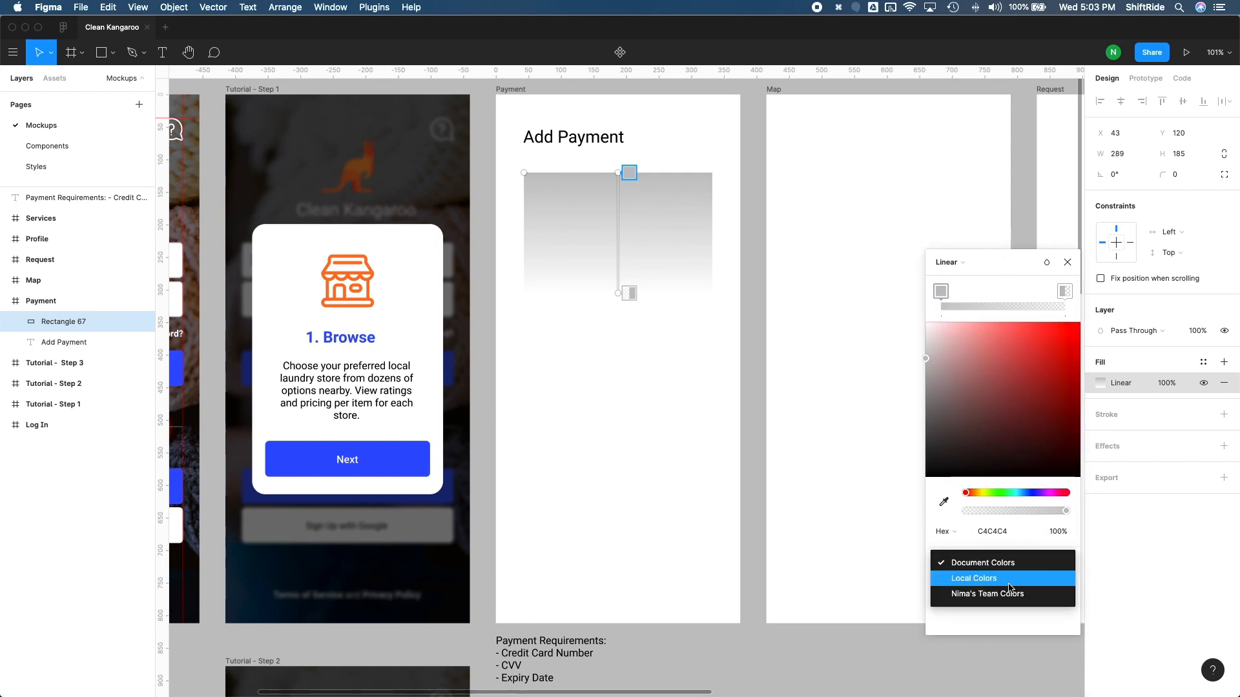
pyautogui.click(1010, 578)
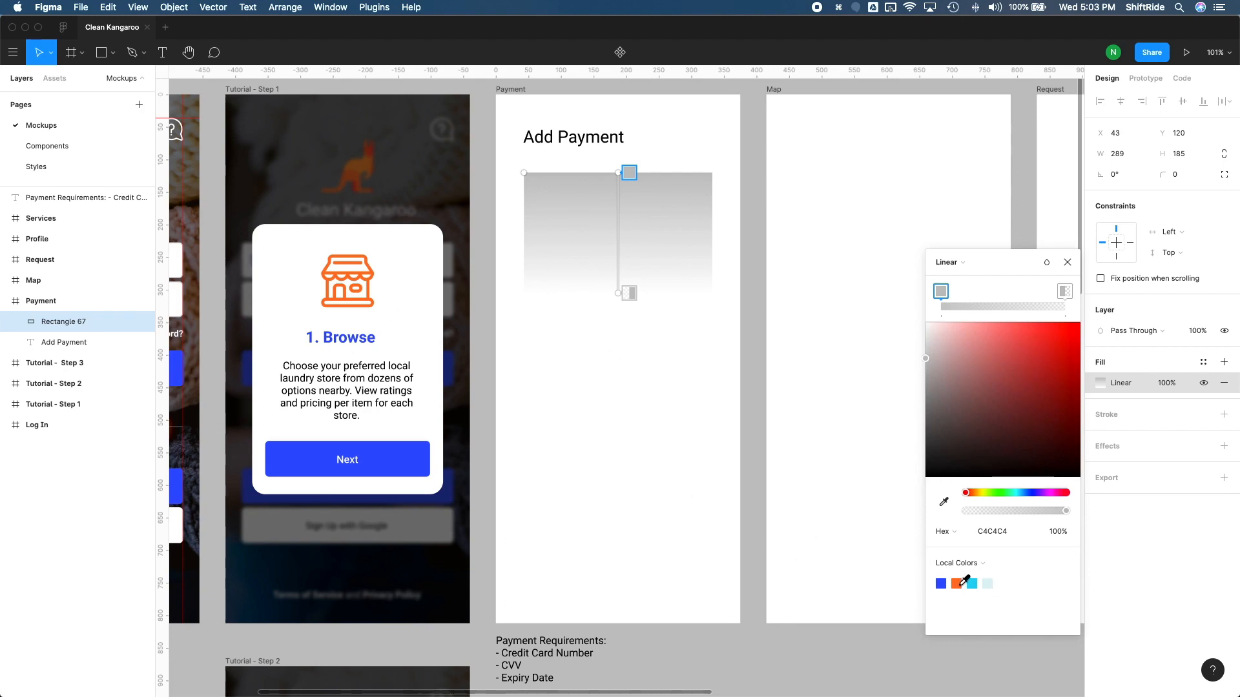
pyautogui.click(957, 584)
pyautogui.click(1065, 292)
pyautogui.click(958, 584)
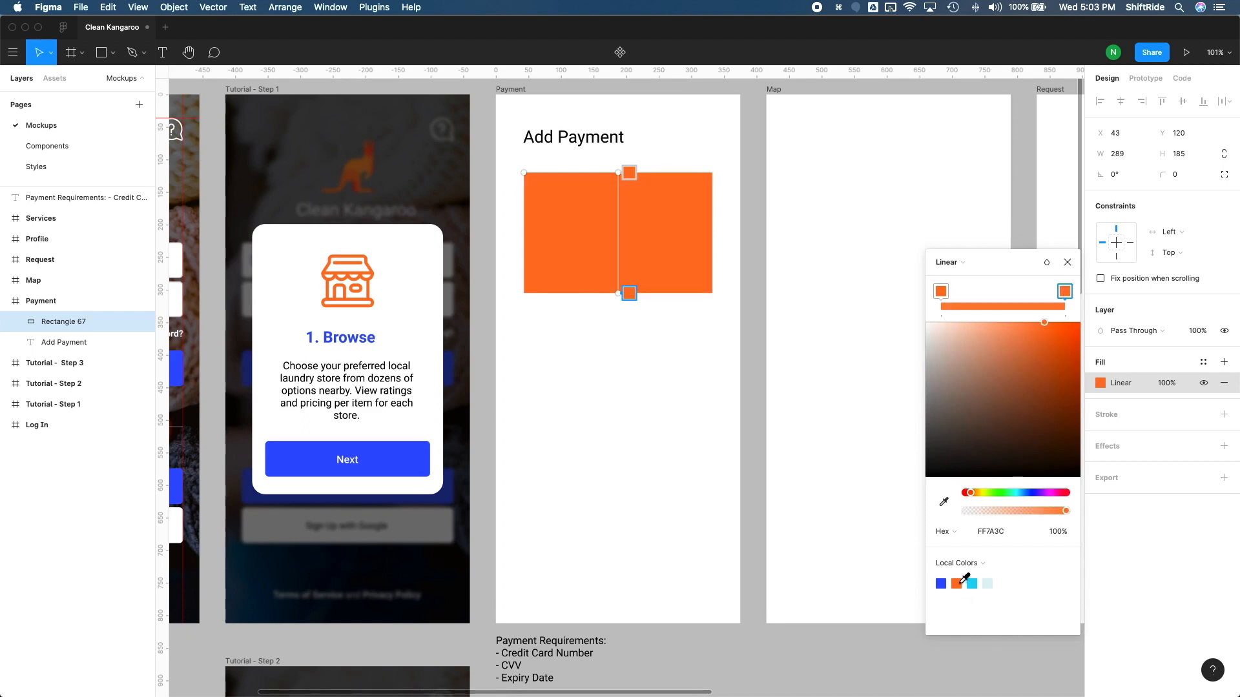
pyautogui.moveTo(1048, 362); pyautogui.dragTo(1052, 368)
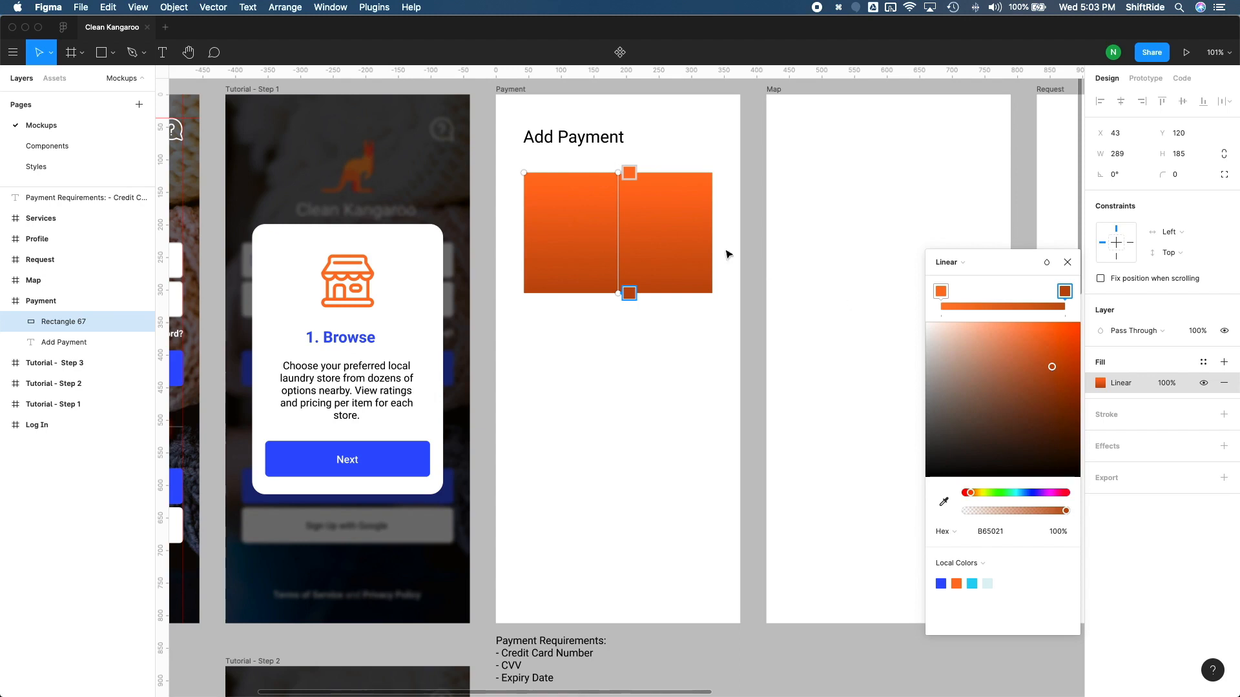
# Step: Run the card's gradient diagonally, with the light orange at the upper-right corner and the dark end at the lower-left corner
pyautogui.moveTo(628, 173); pyautogui.dragTo(712, 172)
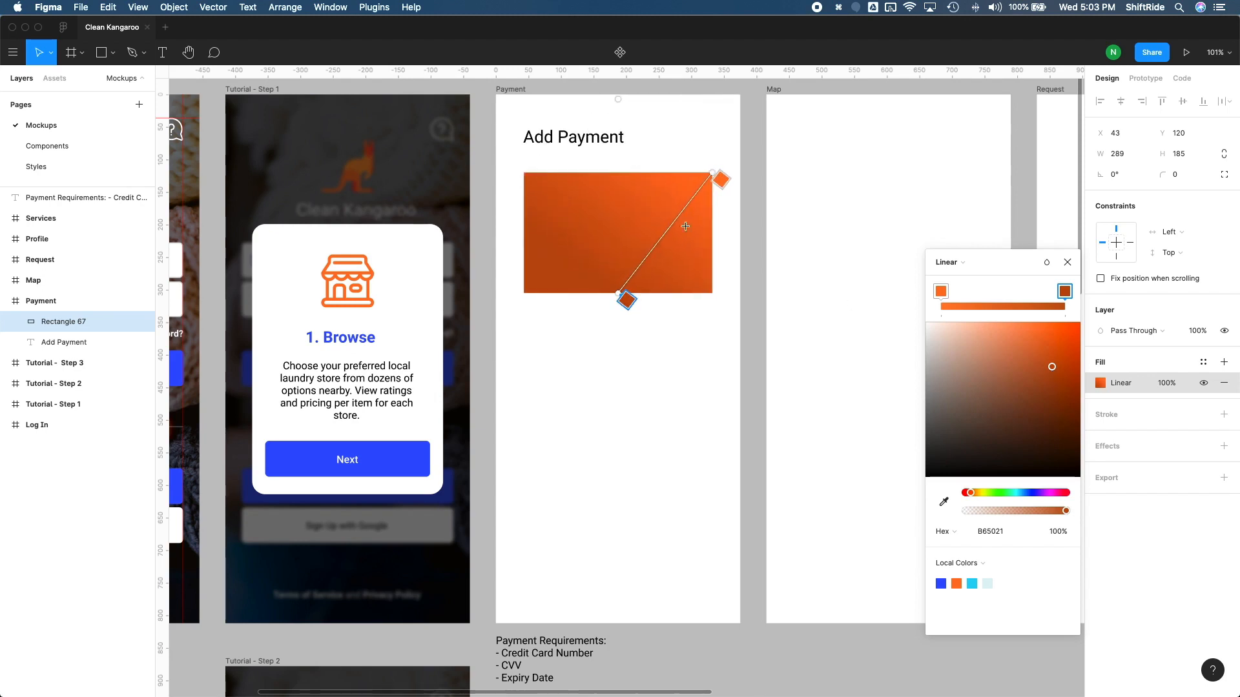
pyautogui.moveTo(618, 286); pyautogui.dragTo(524, 293)
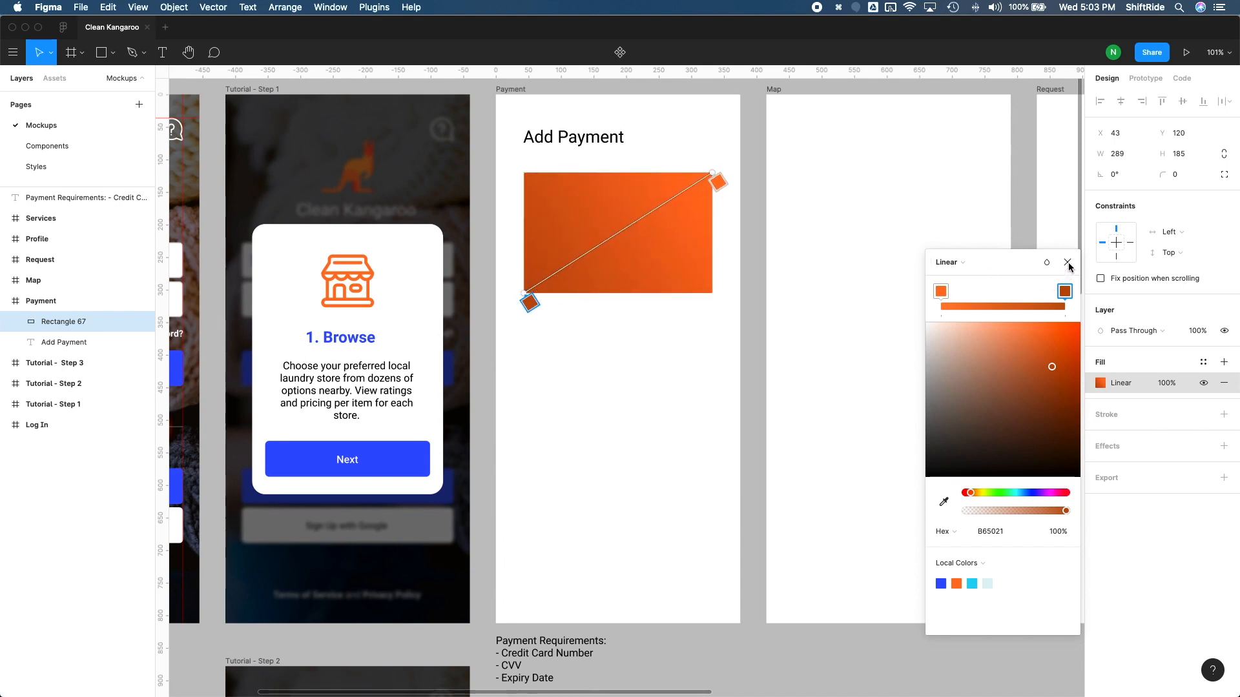
pyautogui.click(1067, 263)
pyautogui.press('super+z')
pyautogui.press('super+z')
pyautogui.press('super+z')
pyautogui.press('super+z')
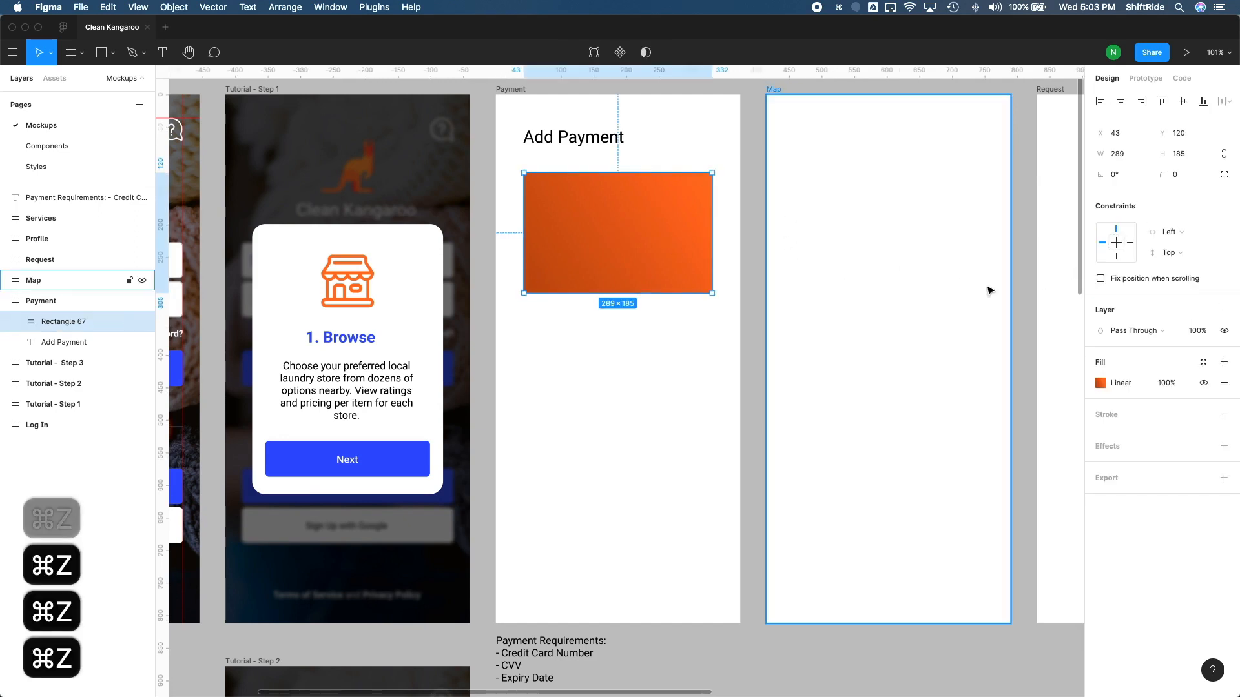
# Step: Set the card rectangle's corner radius to 20
pyautogui.click(1174, 176)
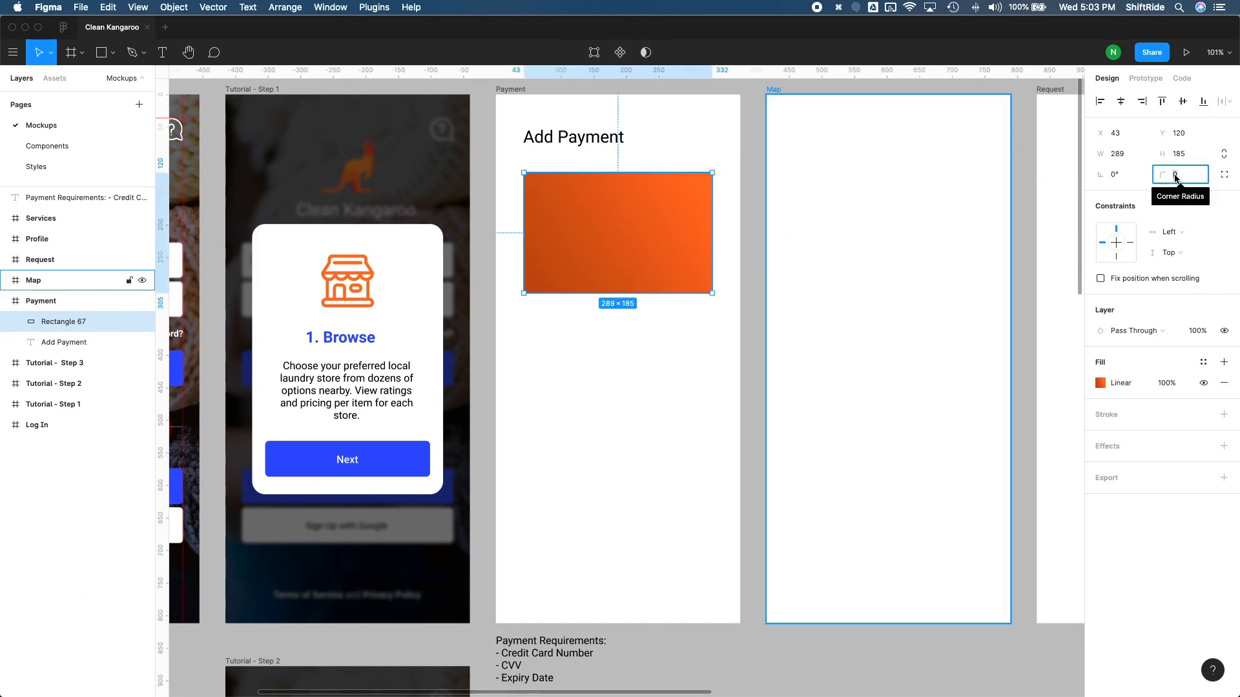
pyautogui.write('20')
pyautogui.press('Return')
pyautogui.press('Escape')
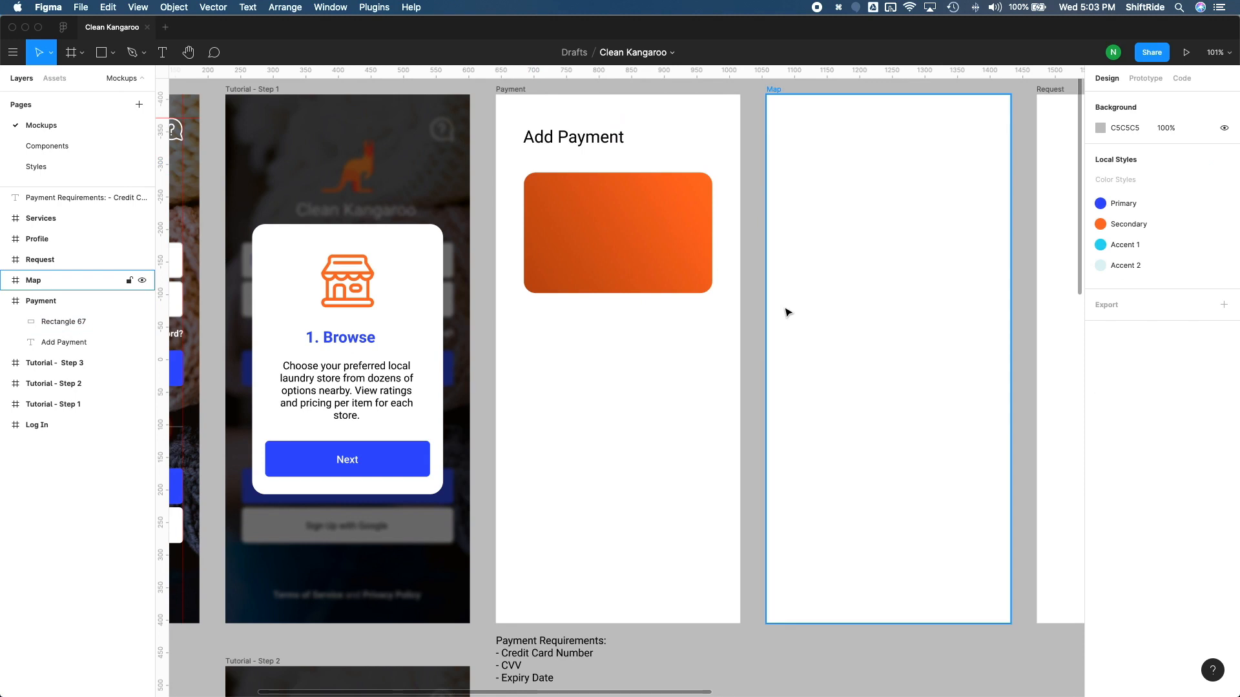
# Step: Centre the Add Payment heading horizontally above the card, at X 110 and Y 55
pyautogui.scroll(2, 760, 309)
pyautogui.hscroll(-1, 760, 310)
pyautogui.click(632, 187)
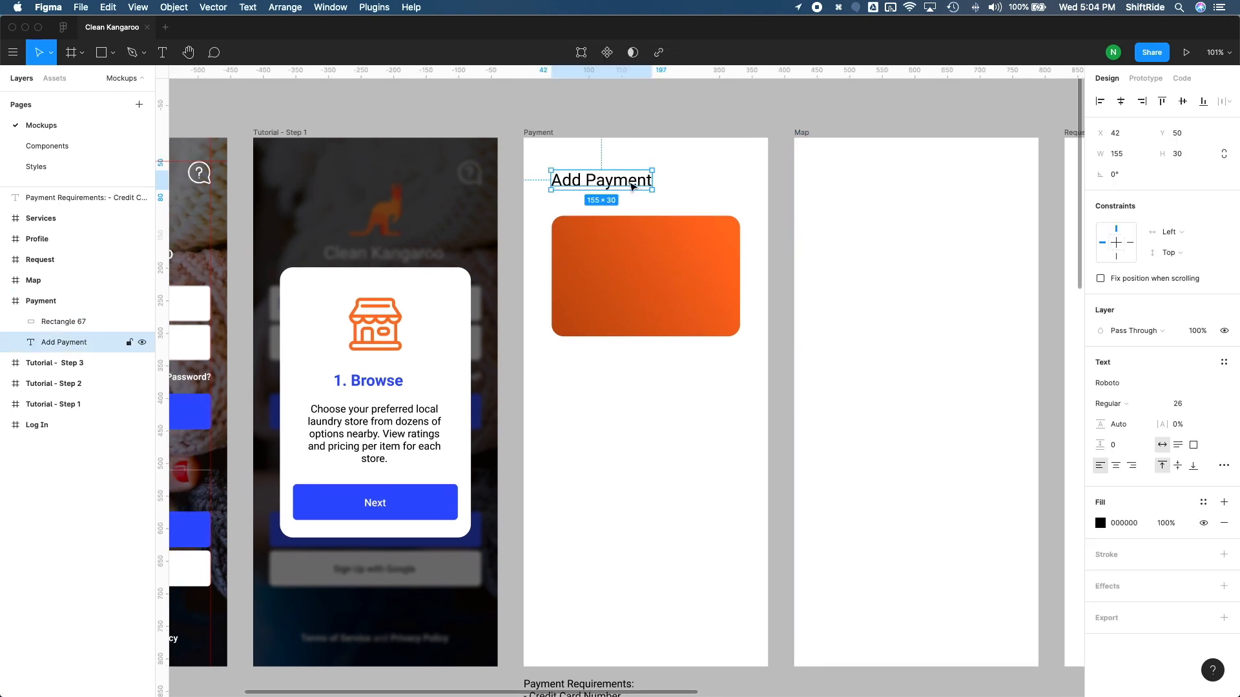
pyautogui.moveTo(632, 187); pyautogui.dragTo(676, 190)
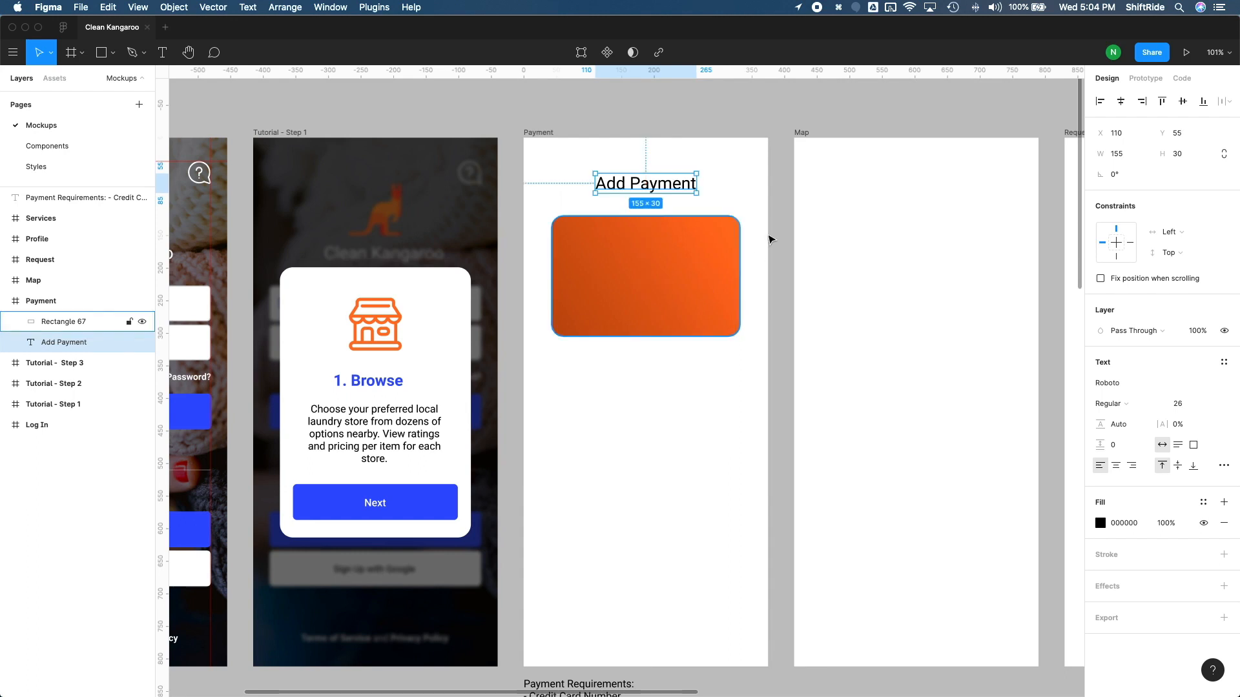
pyautogui.click(768, 239)
# Step: Add a text layer with a sample credit card number below the card, separating the digit groups with double spaces
pyautogui.press('t')
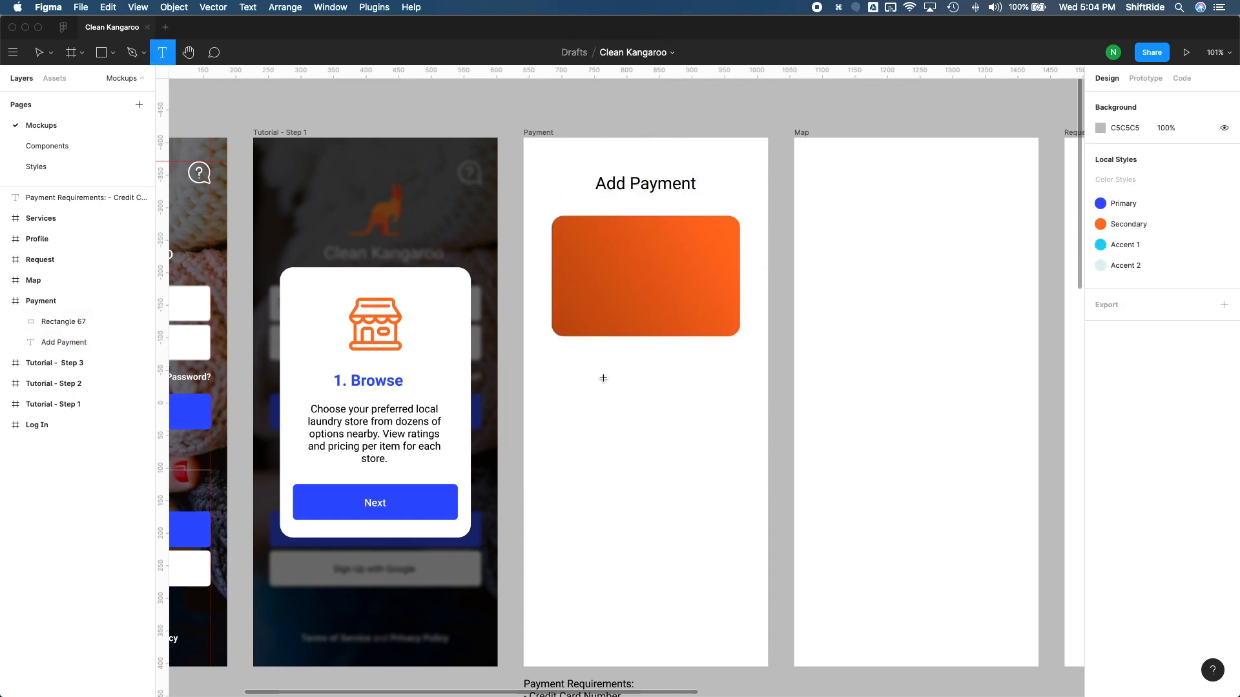
pyautogui.click(604, 379)
pyautogui.write('1234 5678 90123')
pyautogui.press('BackSpace')
pyautogui.write('3456')
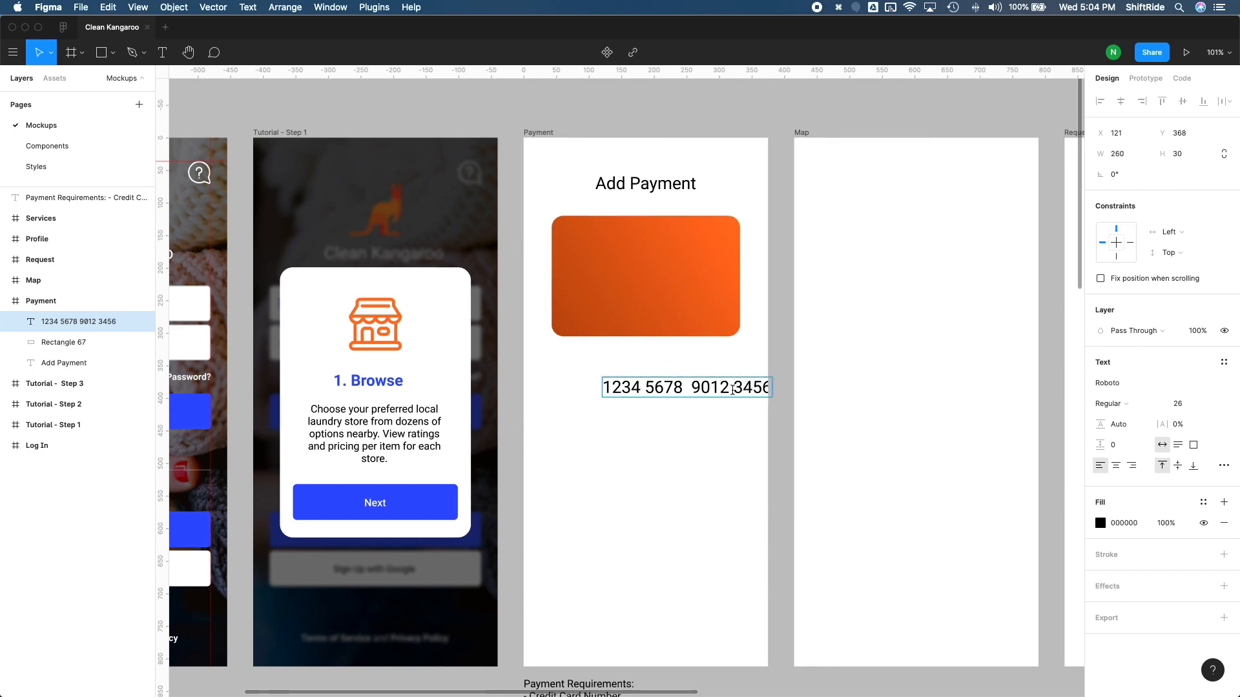
pyautogui.click(645, 387)
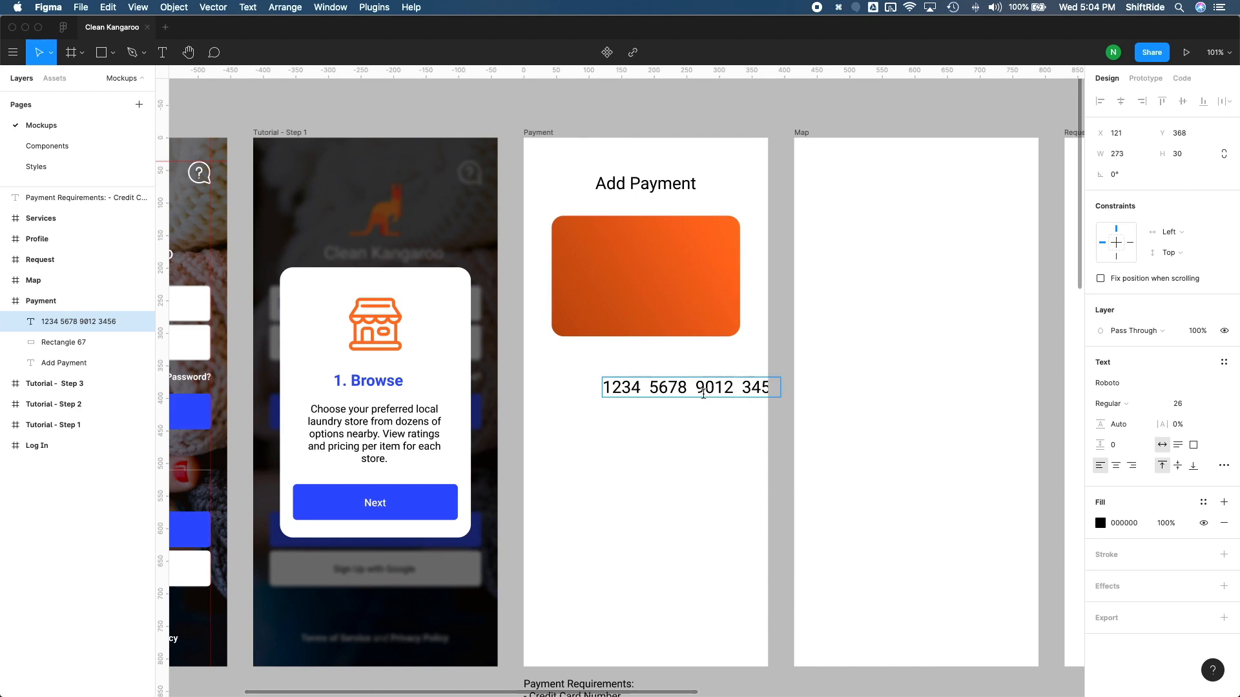
pyautogui.press('Escape')
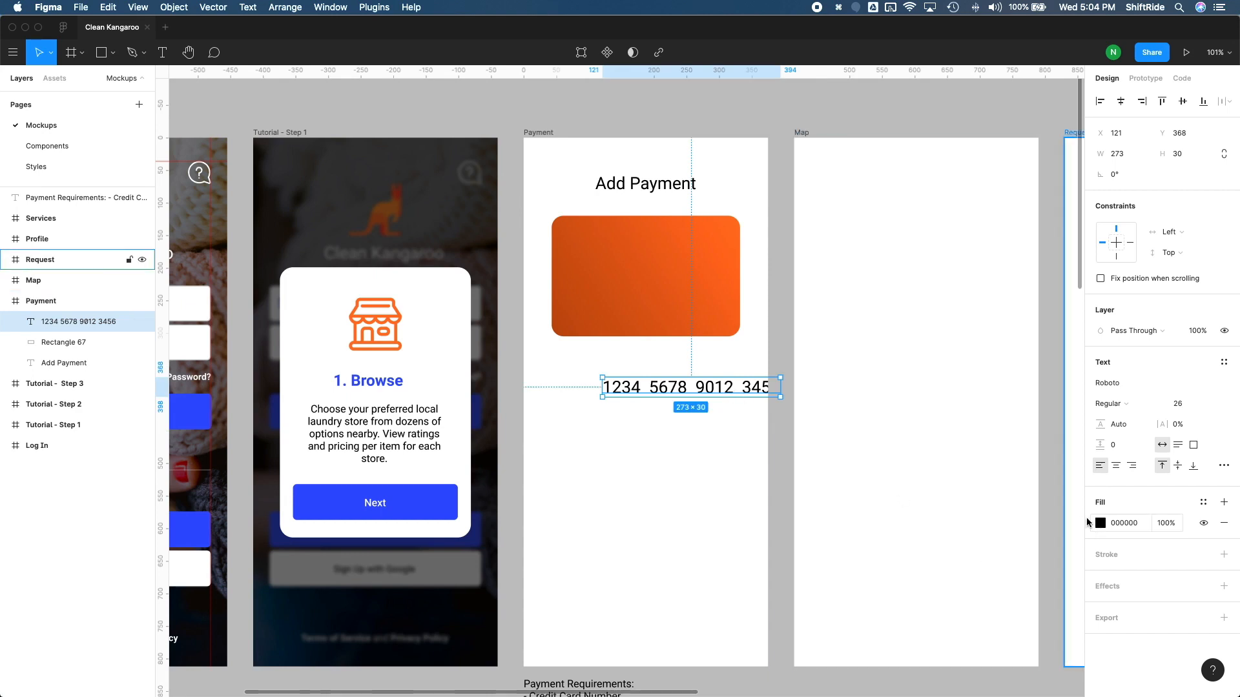
# Step: Colour the card number text white (FFFFFF), move it onto the orange card and set its weight to Bold
pyautogui.click(1096, 520)
pyautogui.moveTo(1020, 466); pyautogui.dragTo(673, 266)
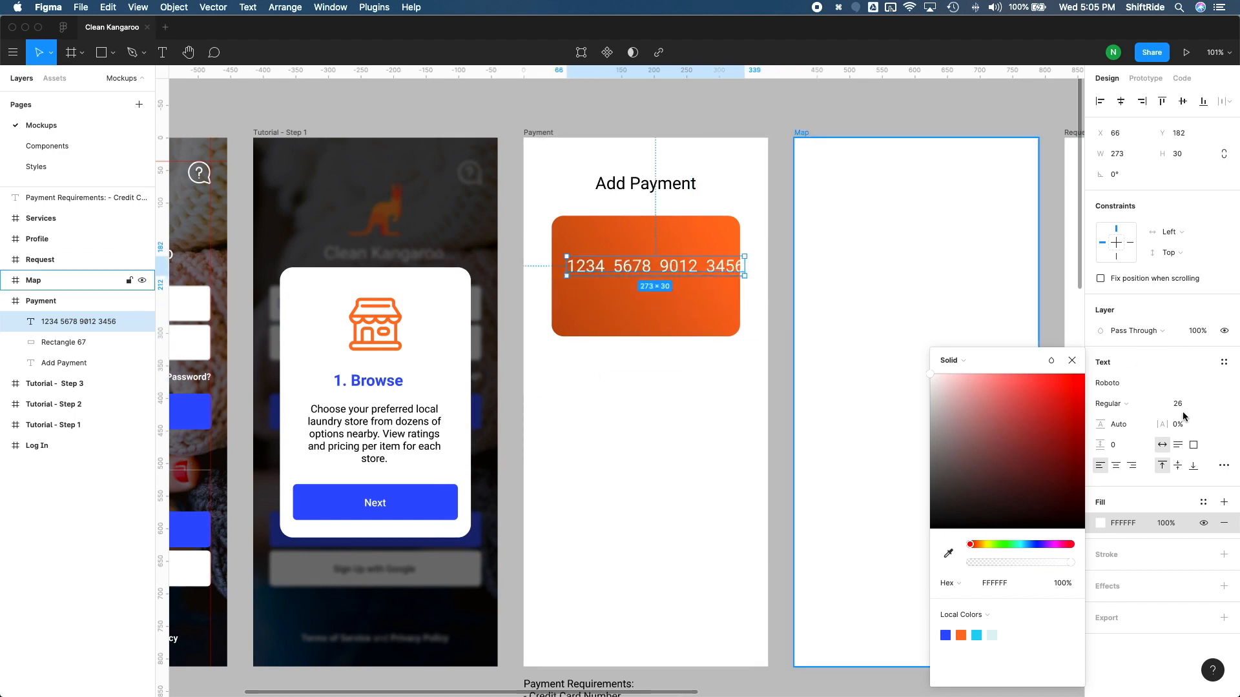
pyautogui.click(1134, 406)
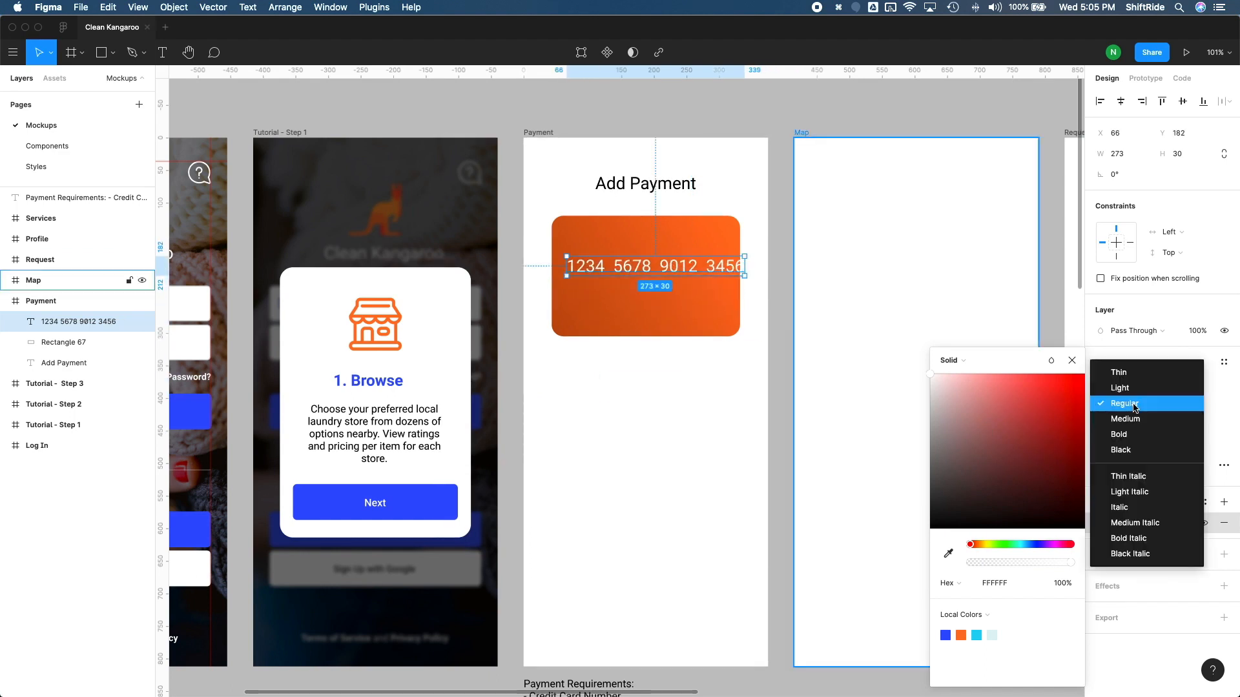
pyautogui.click(1130, 436)
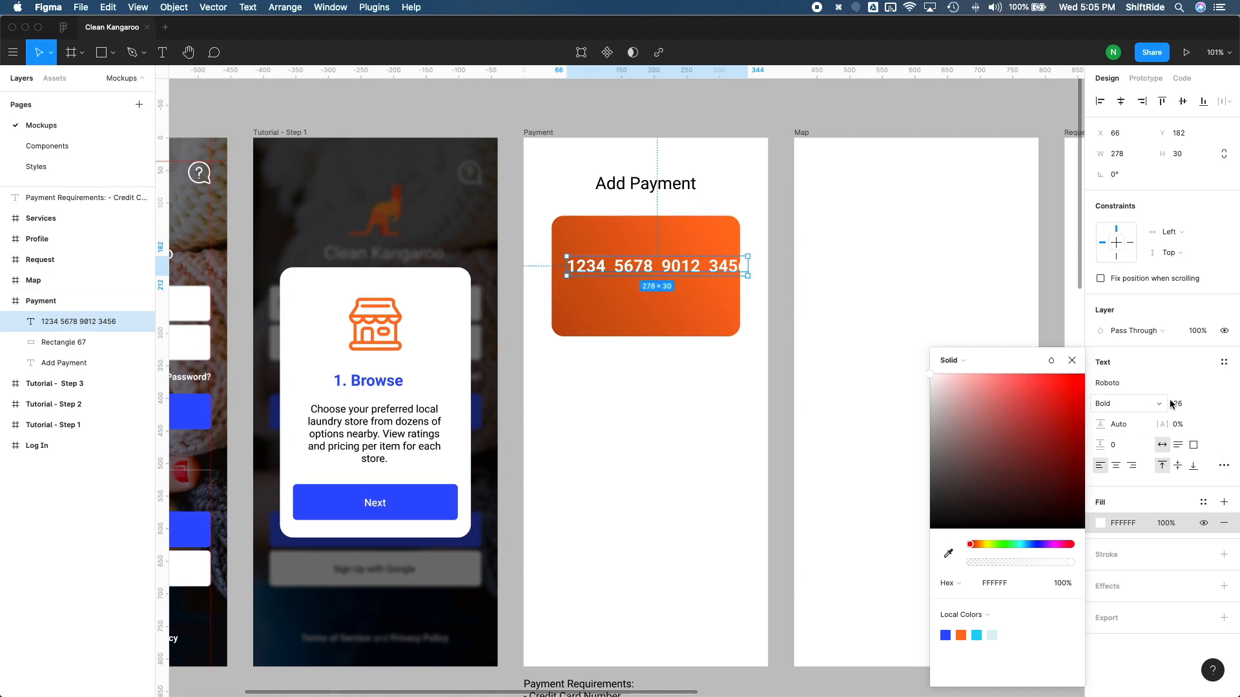
# Step: Set the card number's font size to 16 and place it inside the card at X 73, Y 203
pyautogui.click(1189, 406)
pyautogui.write('16')
pyautogui.press('Return')
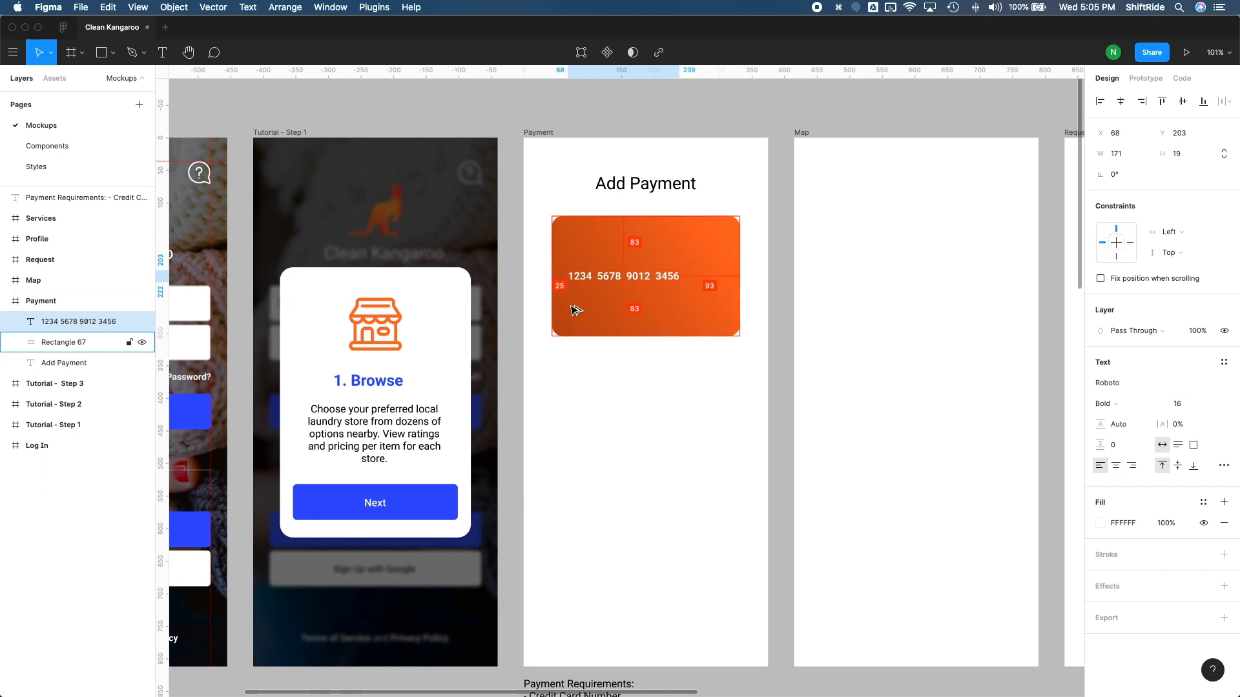
pyautogui.press('Right')
pyautogui.press('Right')
pyautogui.press('Right')
pyautogui.press('Right')
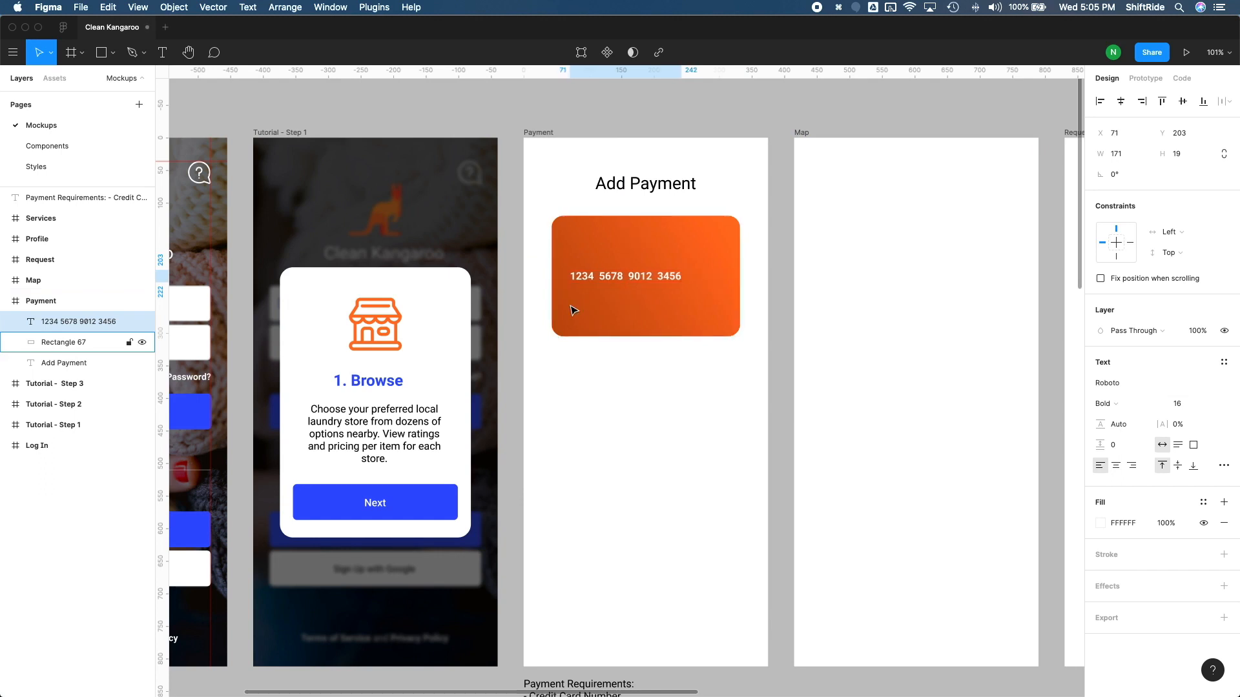
pyautogui.press('Right')
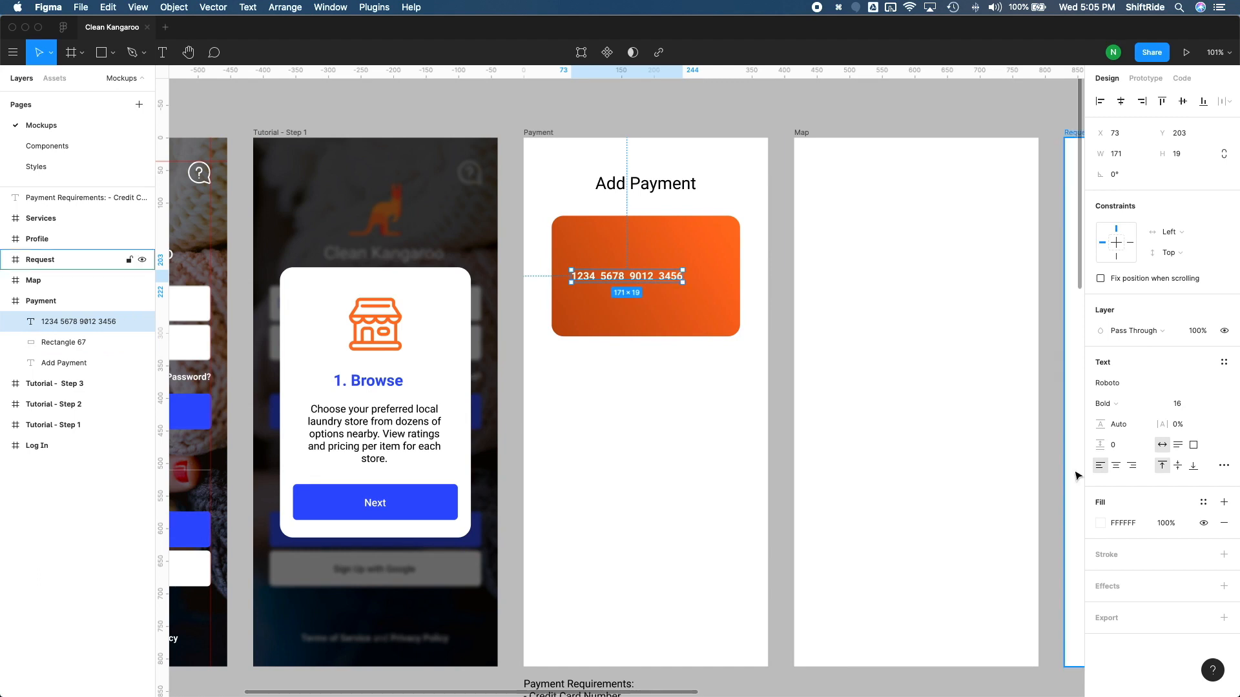
# Step: Set the card number's font size to 18 and move it up 10 px to Y 193
pyautogui.click(1186, 405)
pyautogui.write('18')
pyautogui.press('Return')
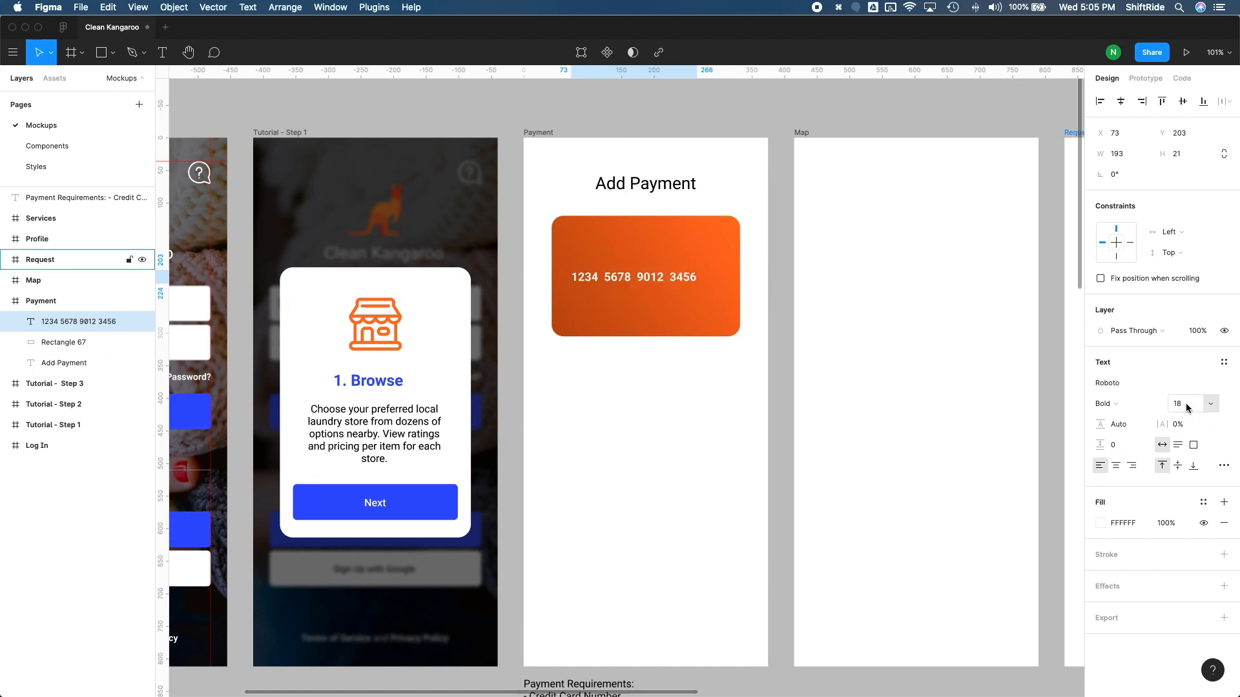
pyautogui.press('alt')
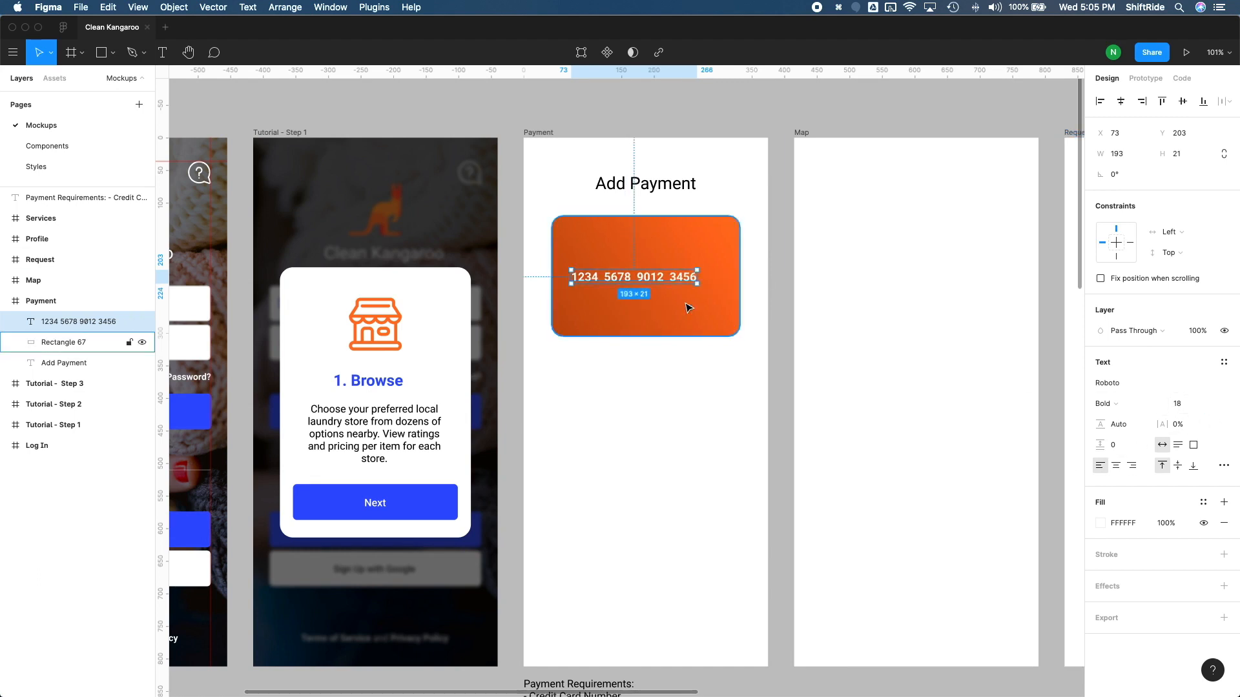
pyautogui.hotkey('shift', 'Up')
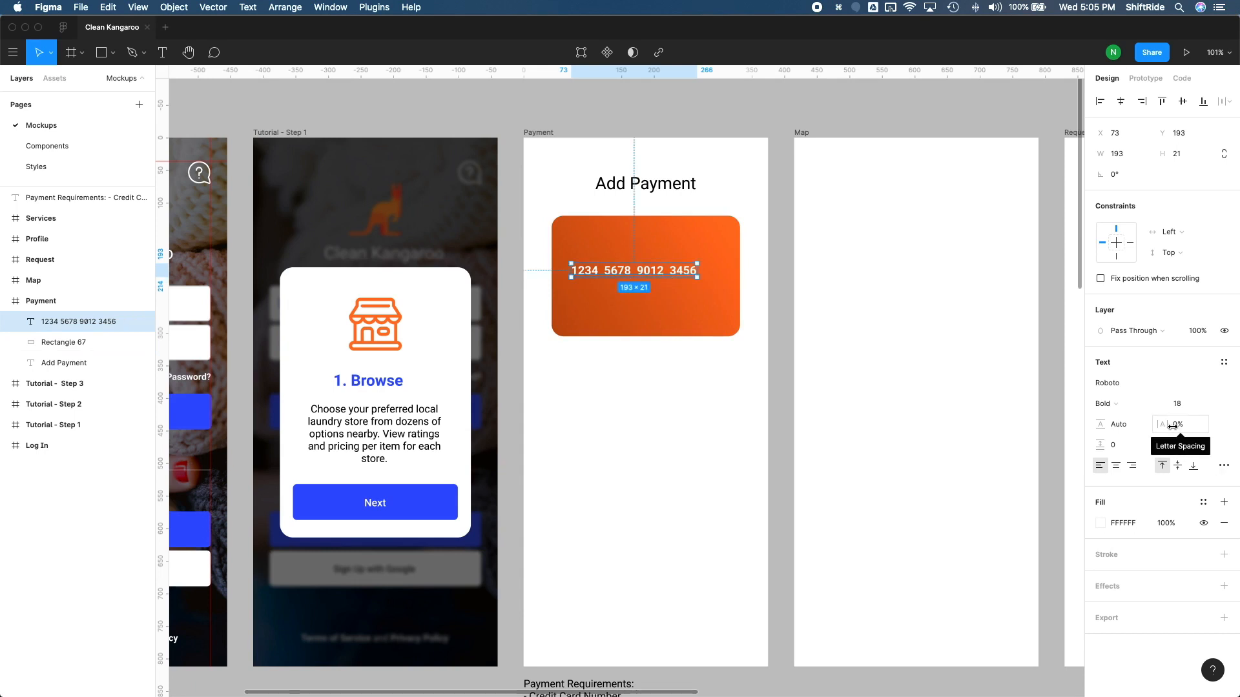
# Step: Try 5% letter spacing on the card number text, and settle on 2%
pyautogui.click(1173, 426)
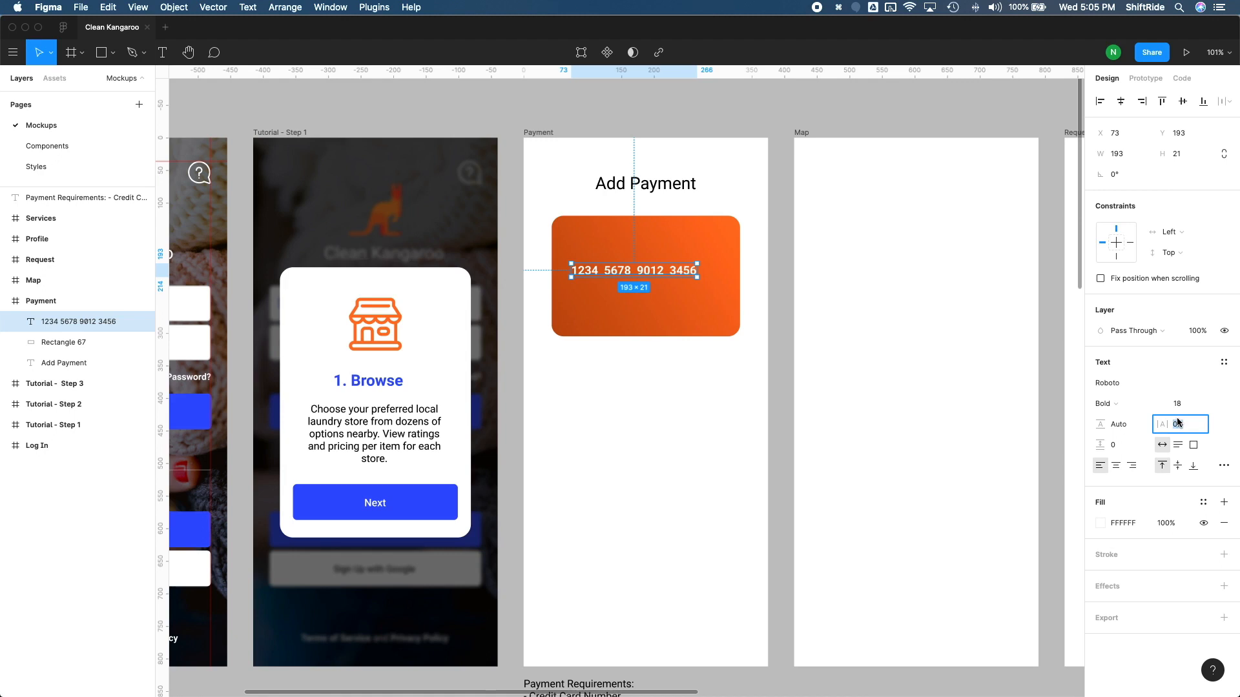
pyautogui.write('5')
pyautogui.press('Return')
pyautogui.click(1177, 424)
pyautogui.write('2')
pyautogui.press('Return')
pyautogui.click(1177, 423)
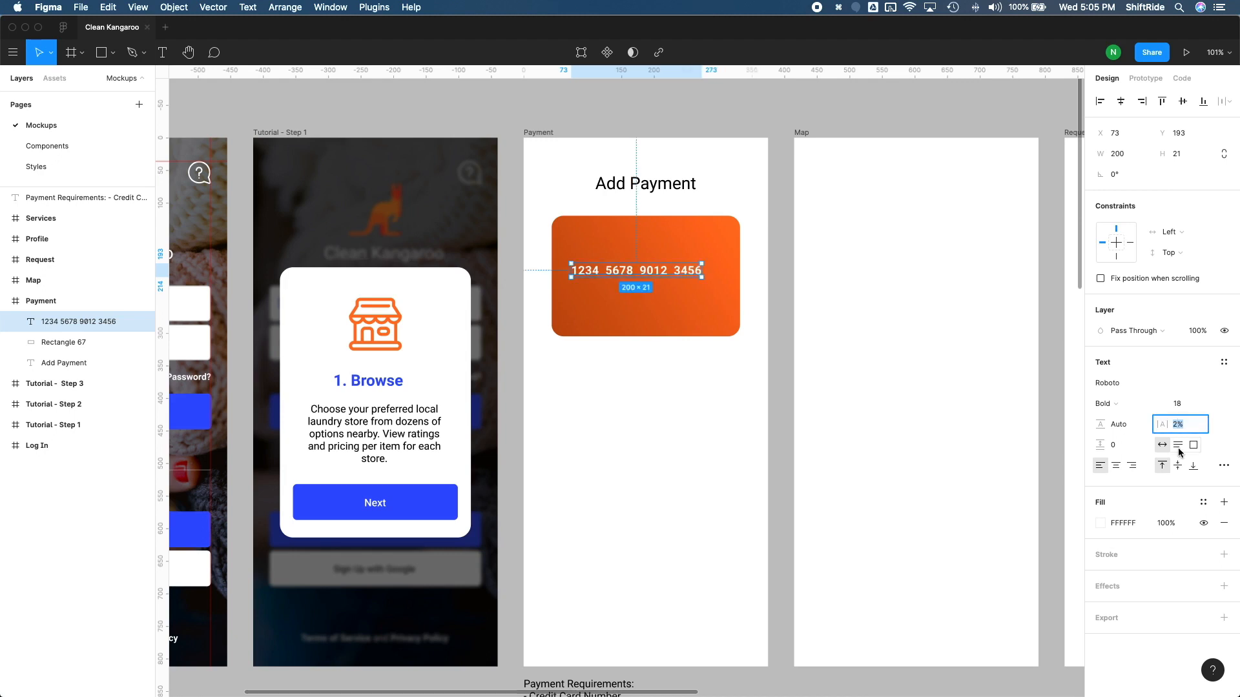
pyautogui.click(781, 350)
# Step: Duplicate the card number text and place the copy directly below the original at Y 226
pyautogui.click(680, 277)
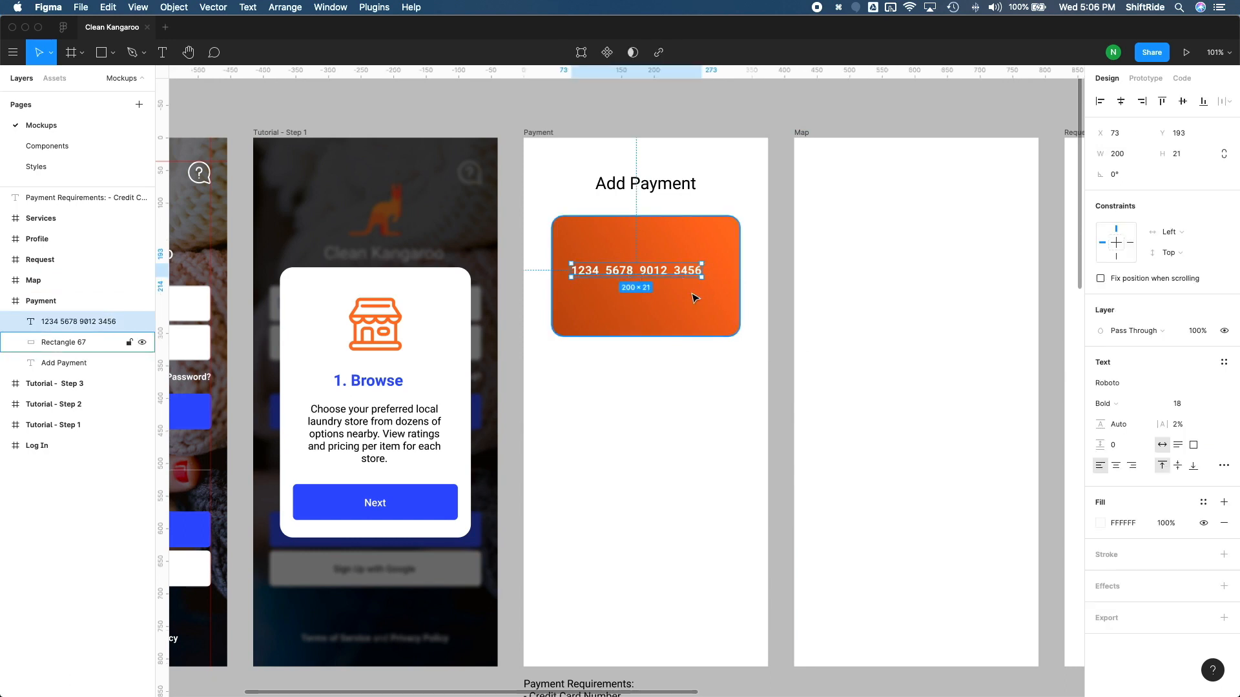
pyautogui.press('super+d')
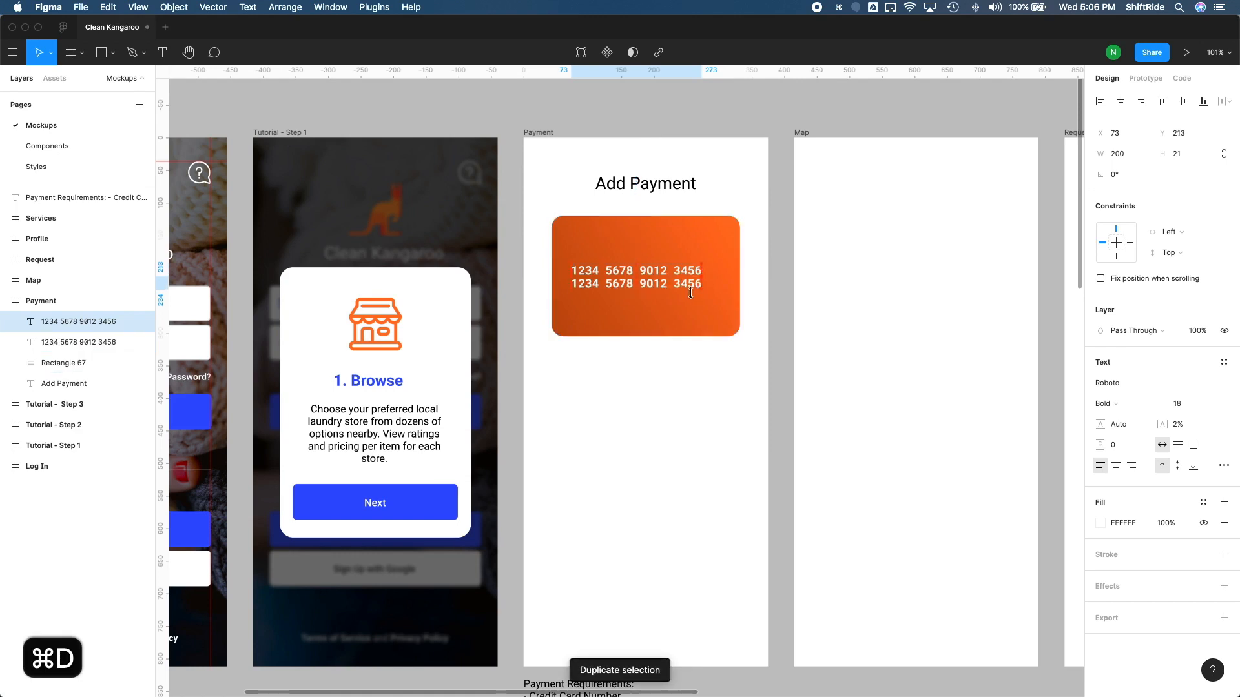
pyautogui.scroll(-5, 742, 259)
pyautogui.press('super+z')
pyautogui.press('super+z')
pyautogui.press('super+z')
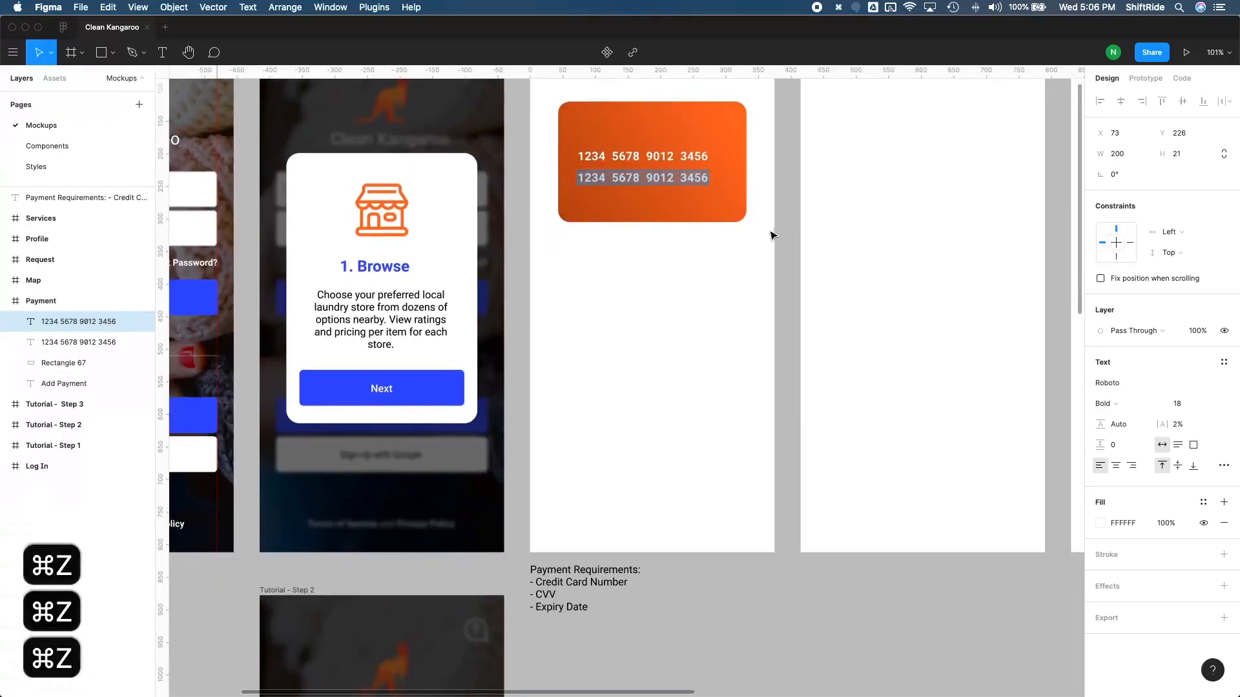
# Step: Replace the duplicated text with MM/YY and move it down 30 px to Y 256 on the card
pyautogui.scroll(3, 772, 235)
pyautogui.write('0')
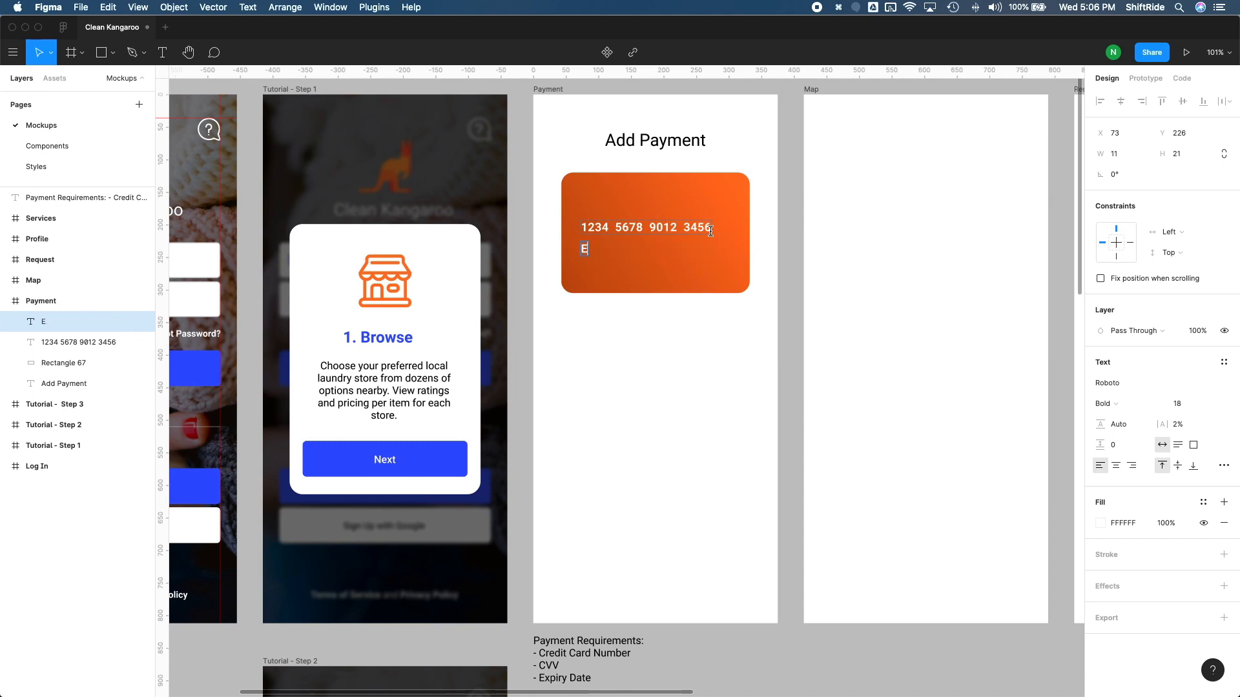
pyautogui.press('BackSpace')
pyautogui.write('MM/YY')
pyautogui.press('Escape')
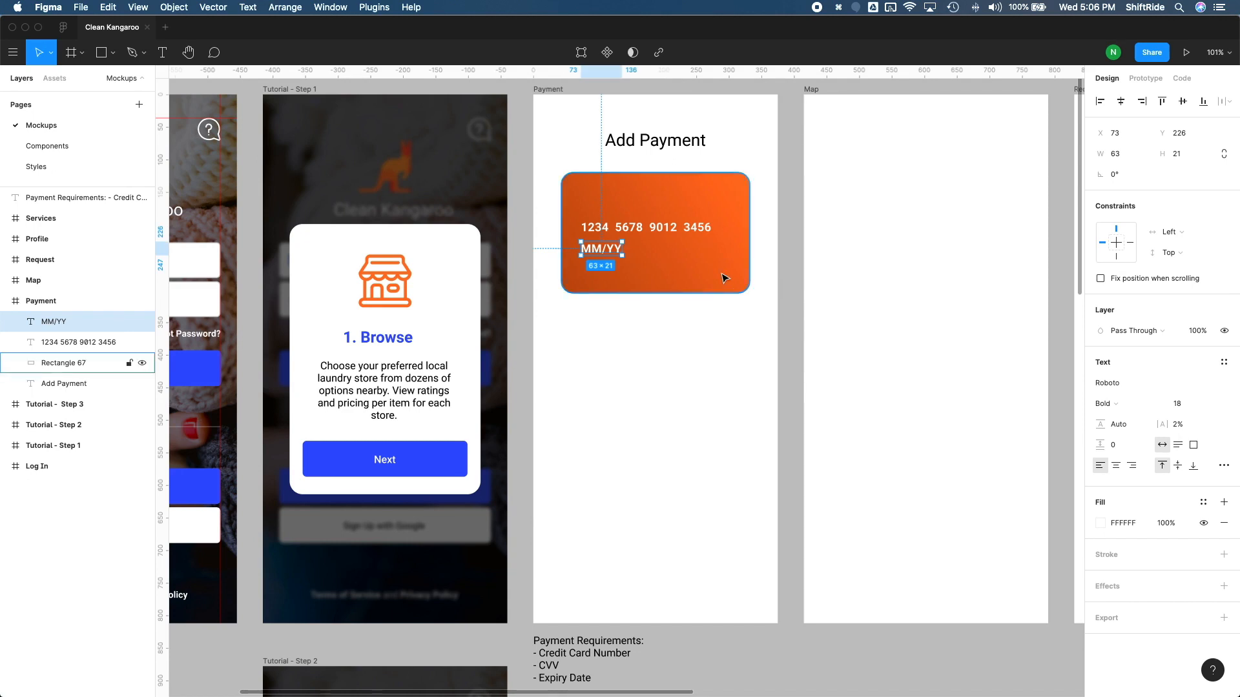
pyautogui.hotkey('shift', 'Down')
pyautogui.hotkey('shift', 'Down')
pyautogui.hotkey('shift', 'Down')
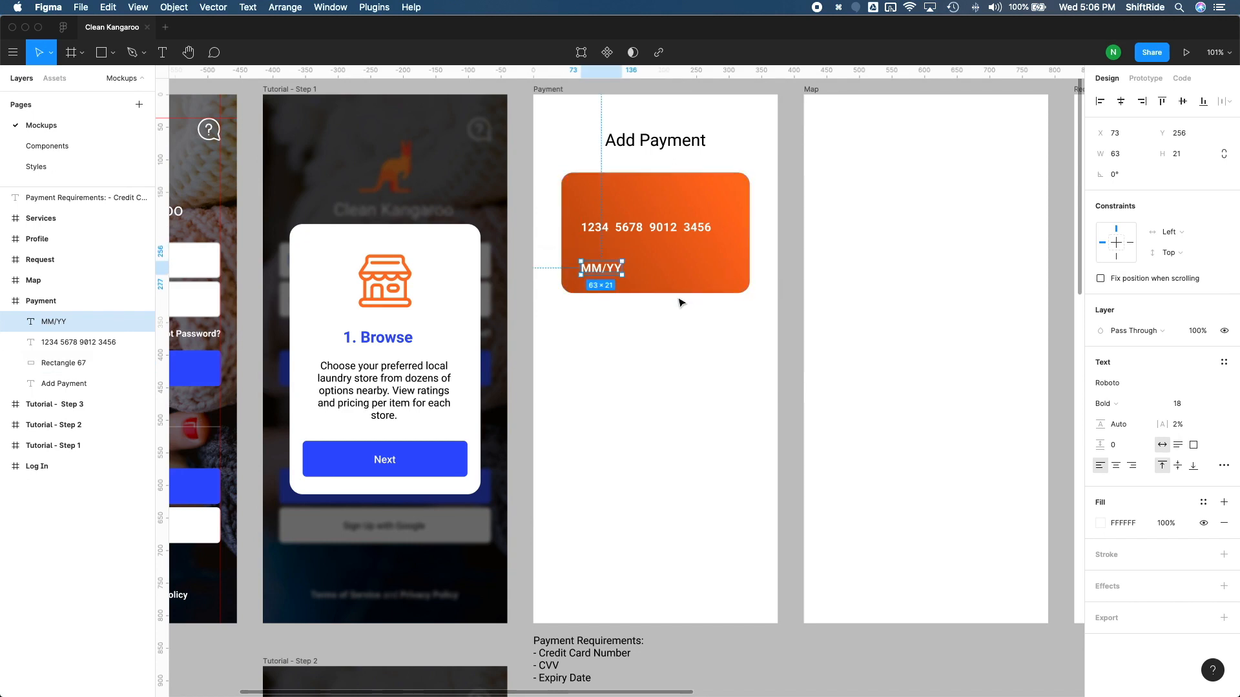
# Step: Duplicate the MM/YY text, change the copy to CVV and place it on the same line at X 236, under the card number's end
pyautogui.press('super+d')
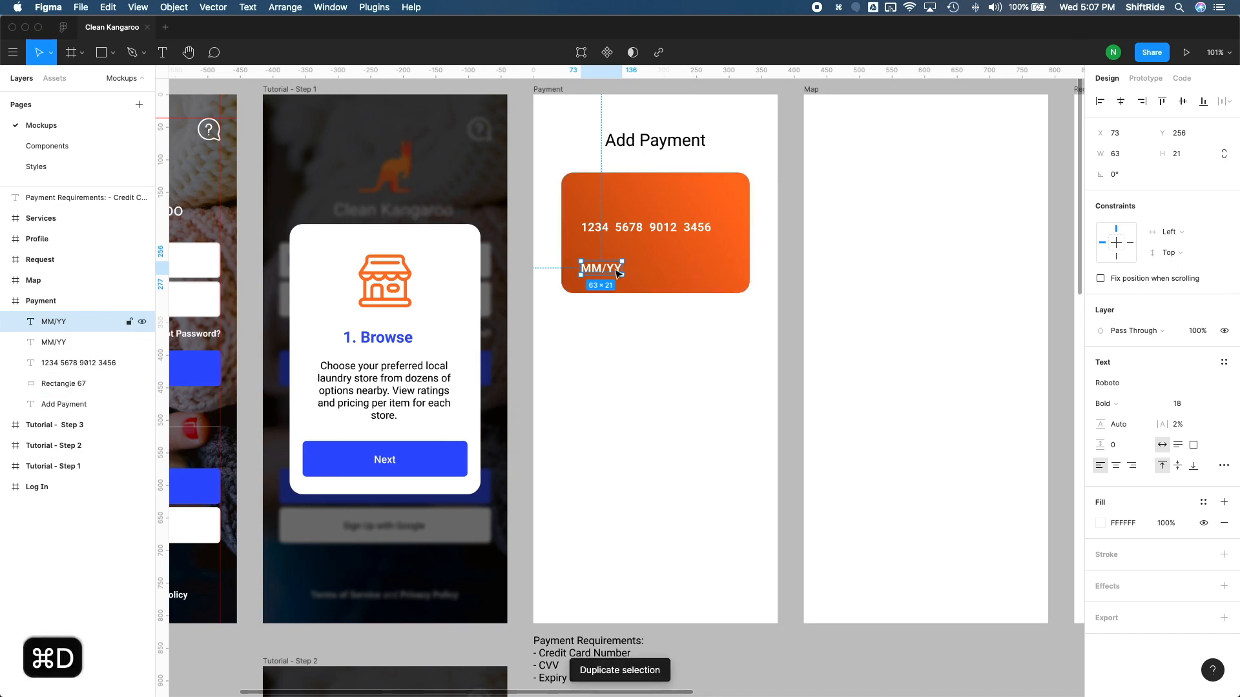
pyautogui.moveTo(612, 268); pyautogui.dragTo(703, 274)
pyautogui.press('Return')
pyautogui.write('cvv')
pyautogui.press('BackSpace')
pyautogui.press('BackSpace')
pyautogui.press('BackSpace')
pyautogui.write('CVV')
pyautogui.press('Escape')
pyautogui.moveTo(688, 274); pyautogui.dragTo(704, 274)
pyautogui.click(722, 327)
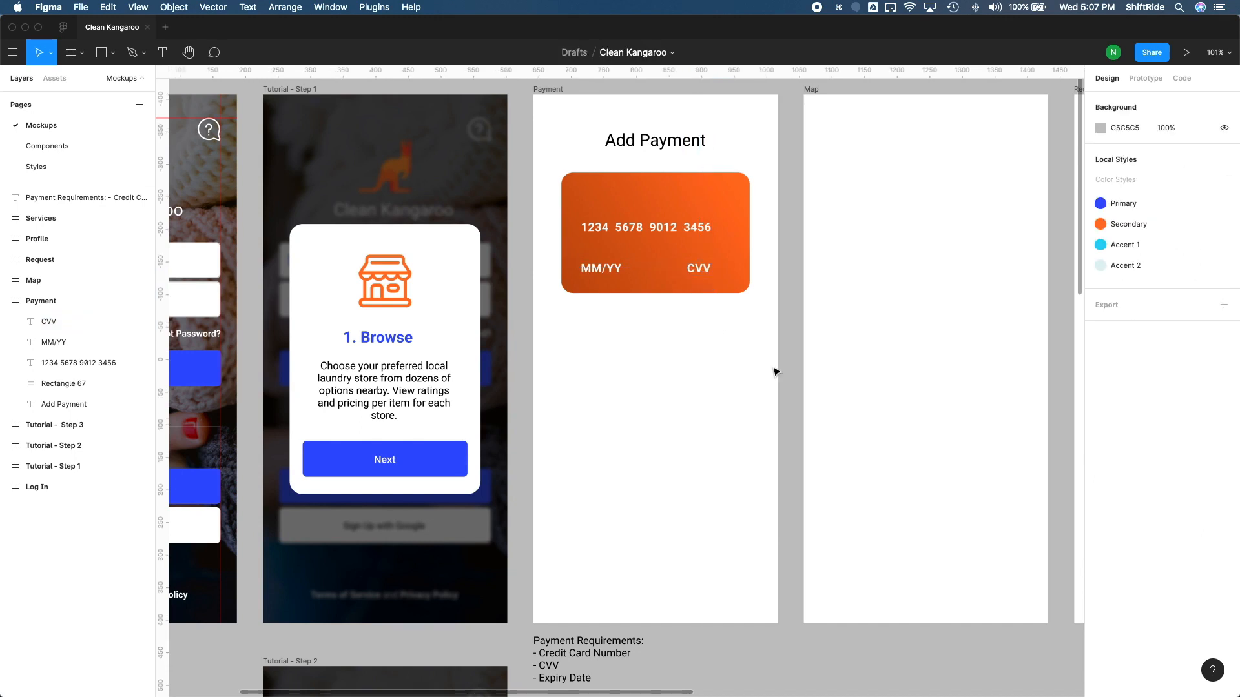
# Step: Move the card number, MM/YY and CVV texts together 2 px right and 12 px up on the card
pyautogui.click(697, 270)
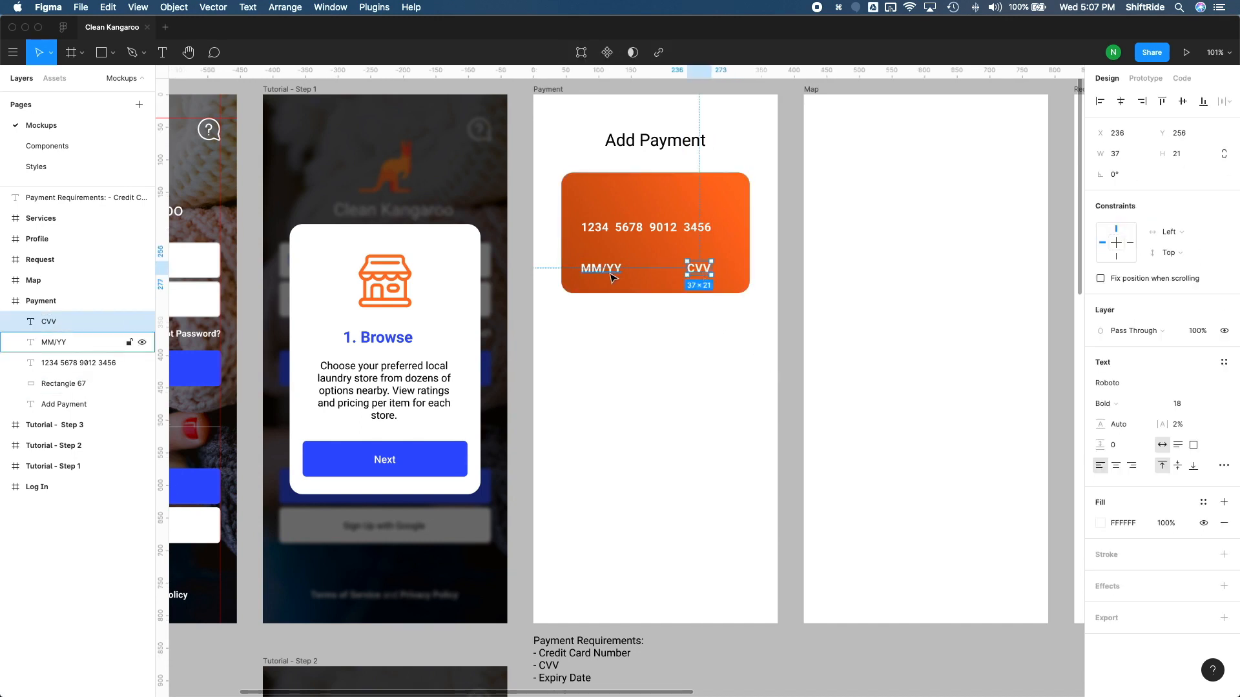
pyautogui.keyDown('shift'); pyautogui.click(629, 230); pyautogui.keyUp('shift')
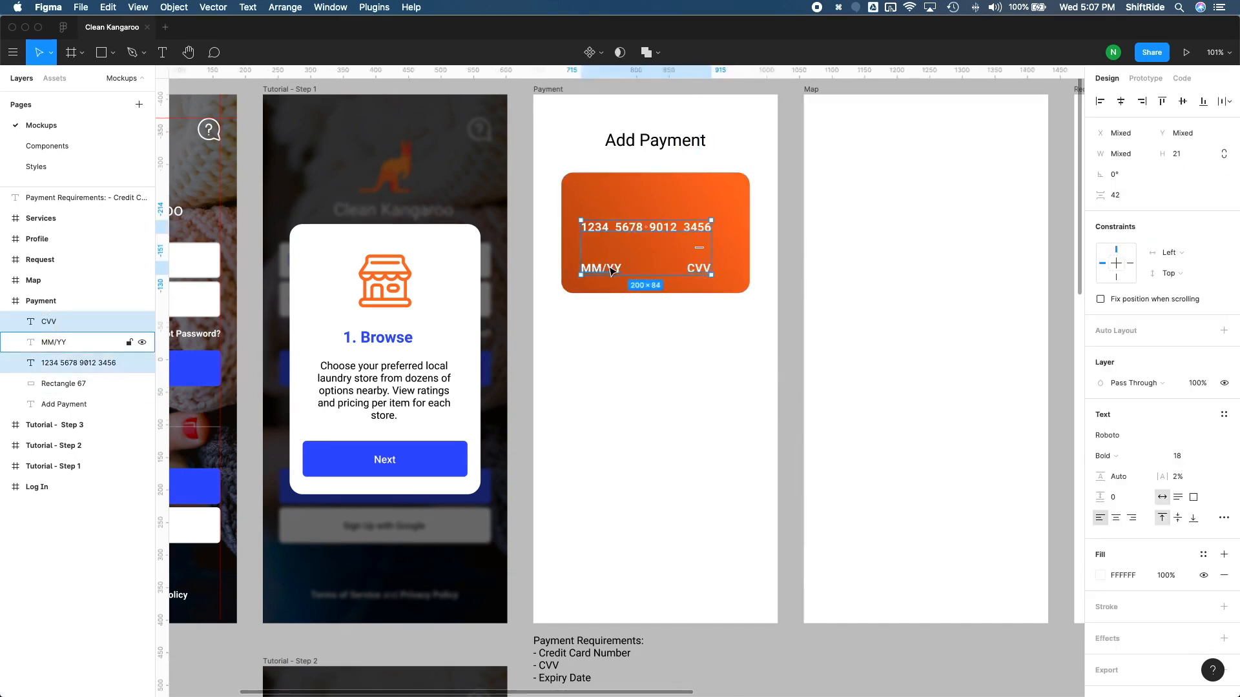
pyautogui.press('Right')
pyautogui.press('Right')
pyautogui.press('Up')
pyautogui.press('Up')
# Step: Move MM/YY and CVV up 10 px closer to the card number, and shift all three texts down 10 px
pyautogui.click(700, 264)
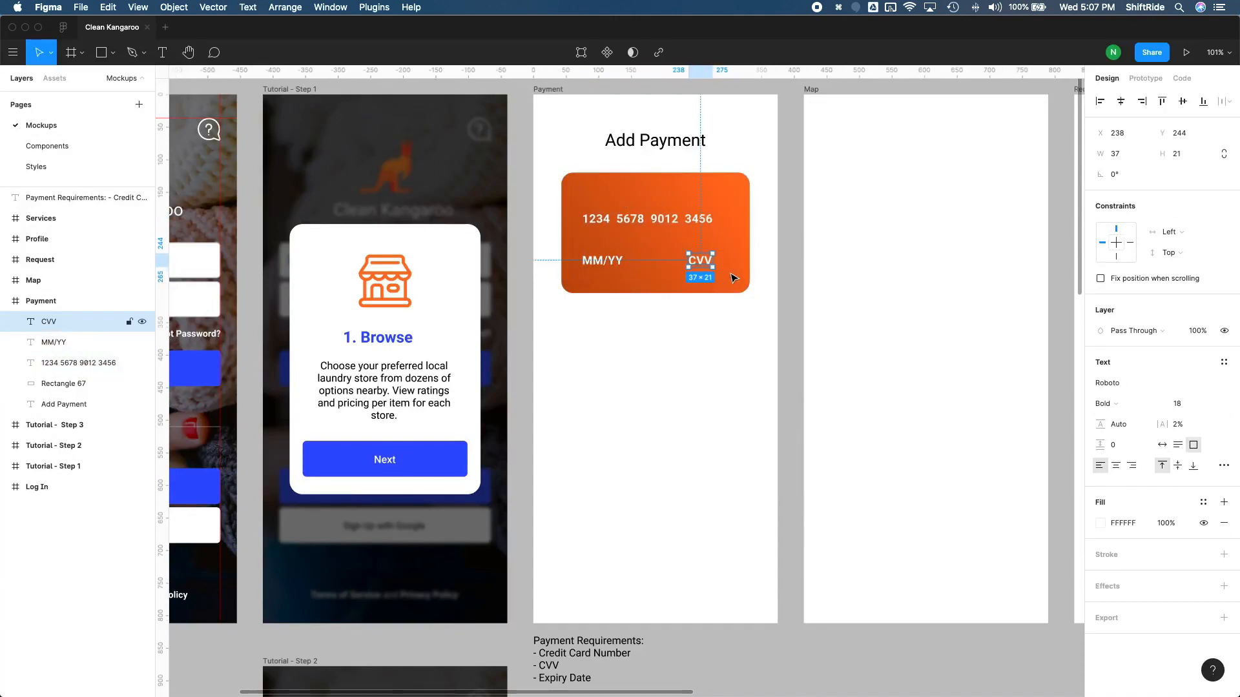
pyautogui.keyDown('shift'); pyautogui.click(614, 261); pyautogui.keyUp('shift')
pyautogui.hotkey('shift', 'Up')
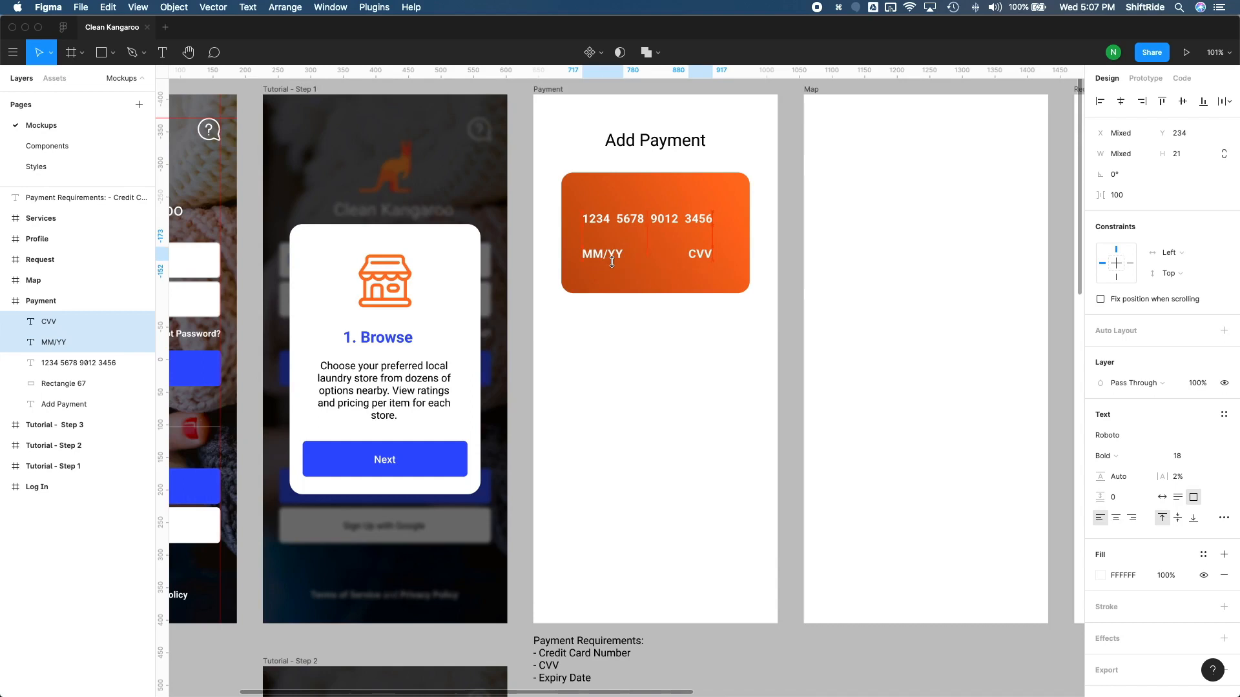
pyautogui.keyDown('shift'); pyautogui.click(646, 219); pyautogui.keyUp('shift')
pyautogui.hotkey('shift', 'Down')
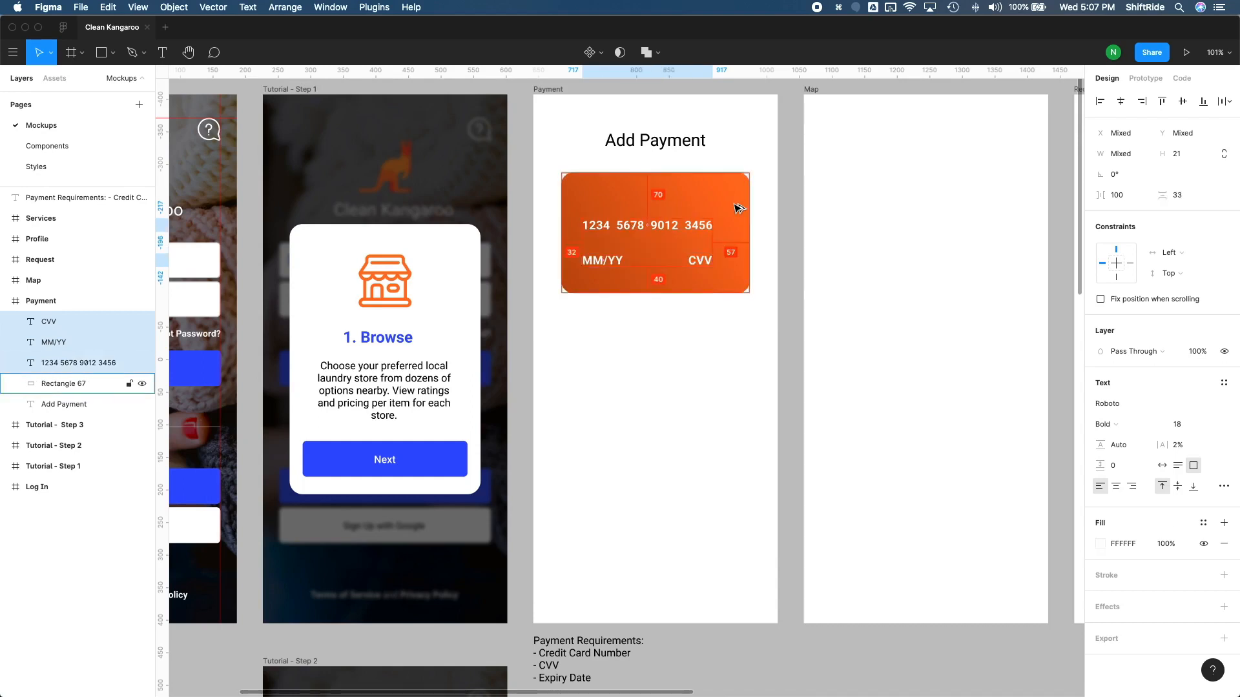
pyautogui.click(739, 208)
pyautogui.press('Escape')
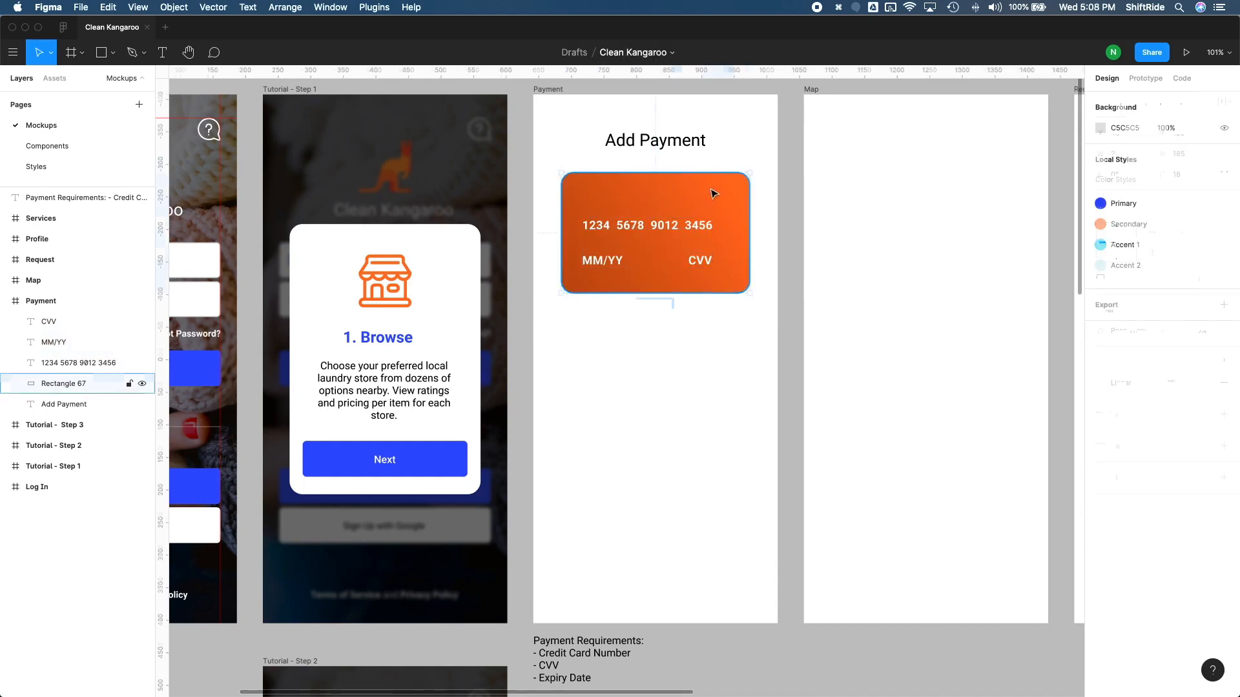
# Step: Set the first stop of the card's linear gradient to the local blue color 3D5AF1
pyautogui.click(714, 194)
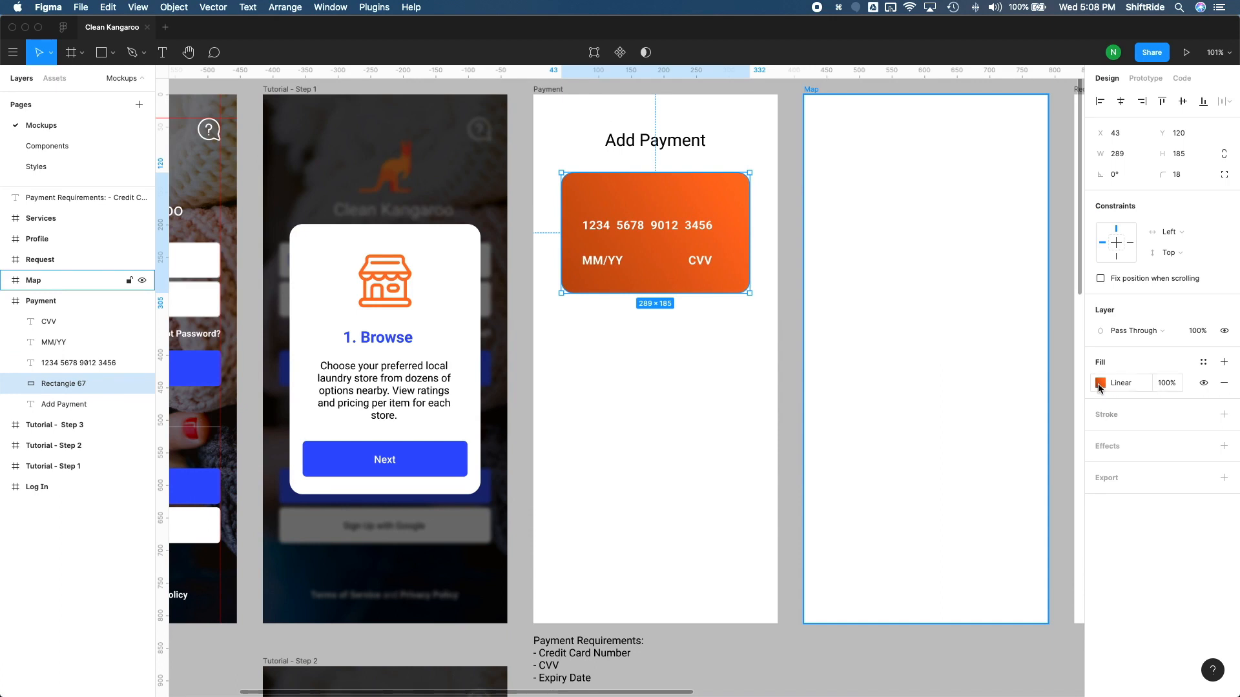
pyautogui.click(1100, 384)
pyautogui.click(947, 346)
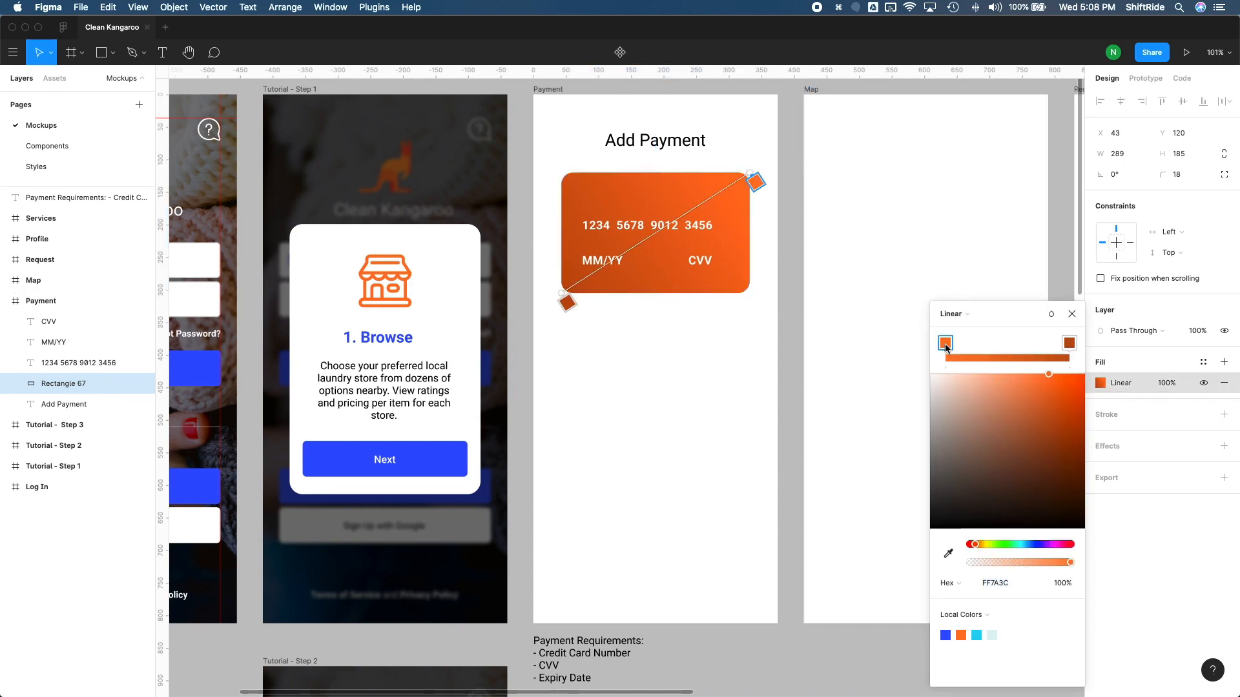
pyautogui.click(945, 636)
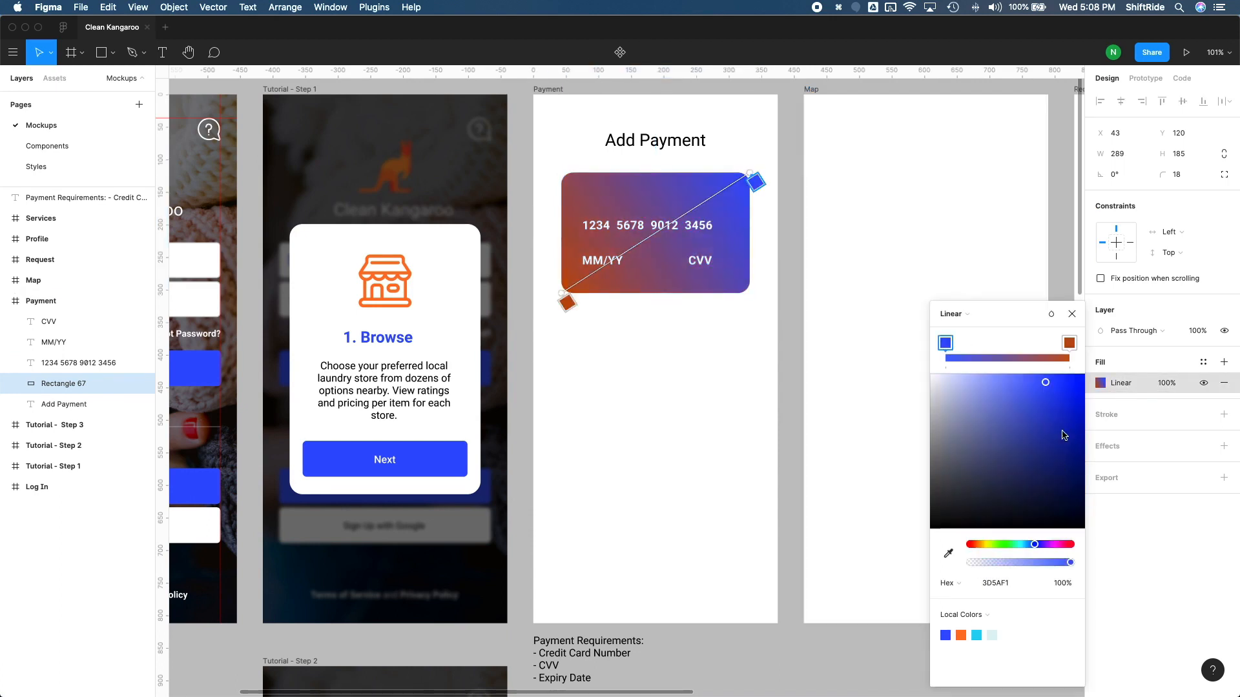
# Step: Set the gradient's second stop to the local blue and darken it to 192C8D
pyautogui.click(1070, 344)
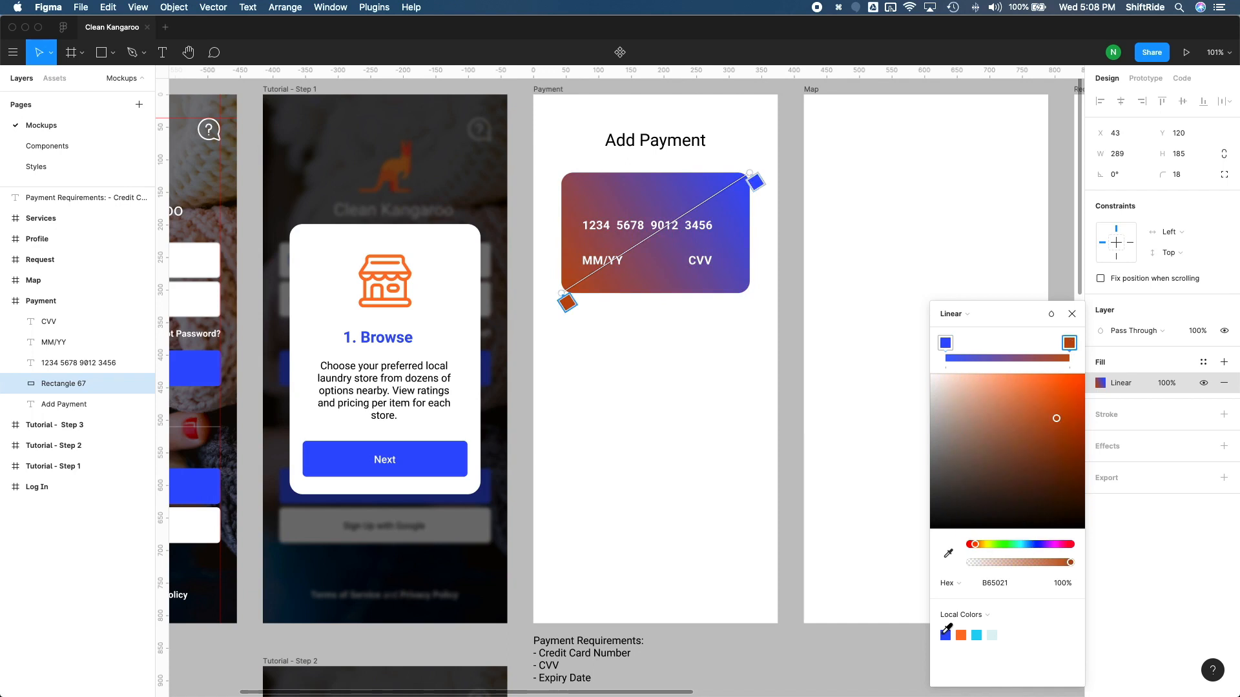
pyautogui.click(946, 635)
pyautogui.moveTo(1059, 411); pyautogui.dragTo(1059, 449)
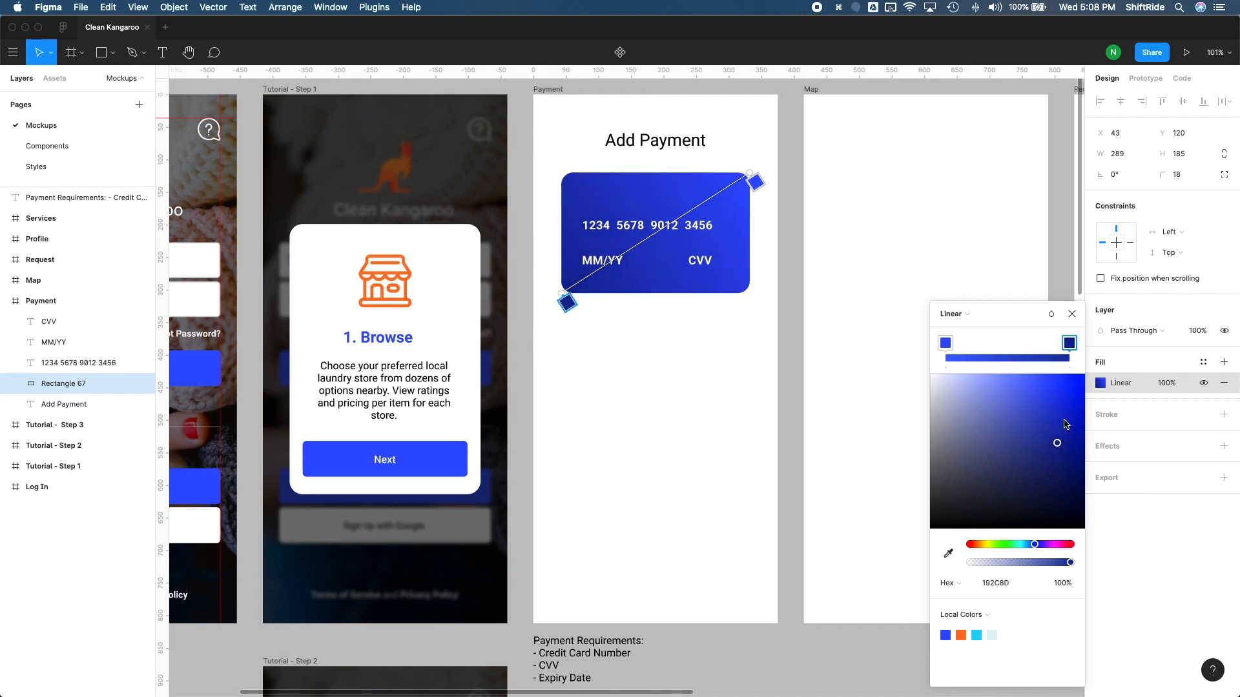
pyautogui.click(1072, 315)
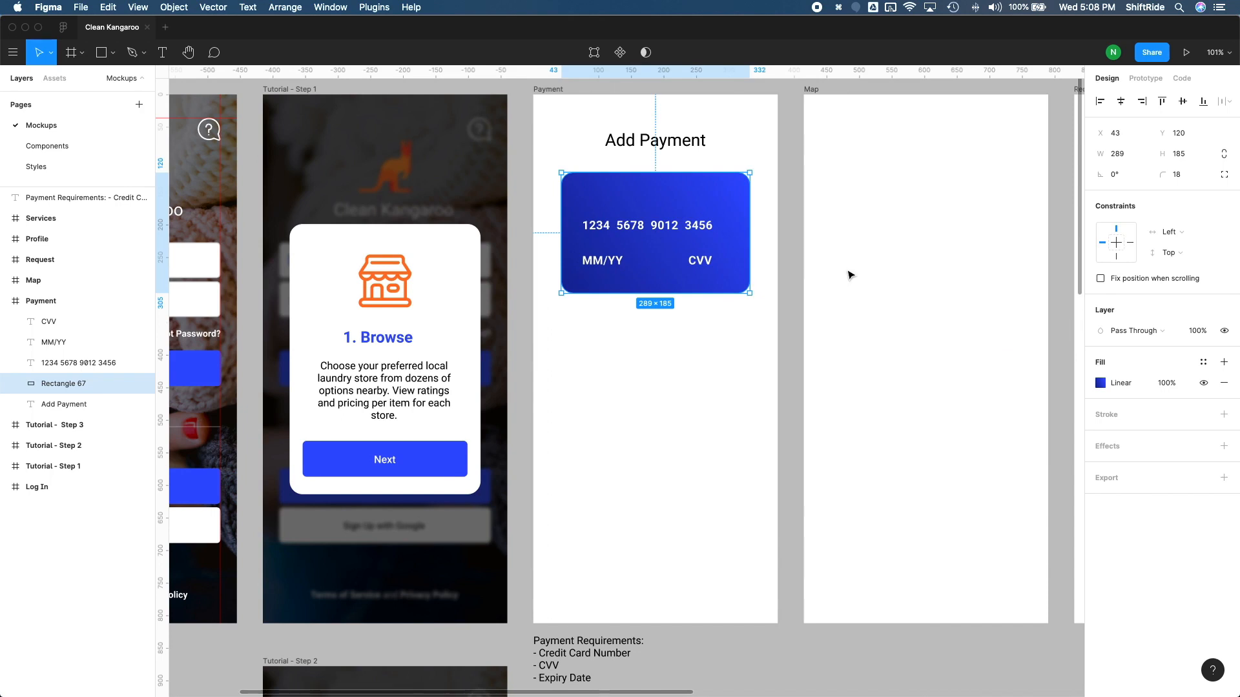
pyautogui.click(793, 297)
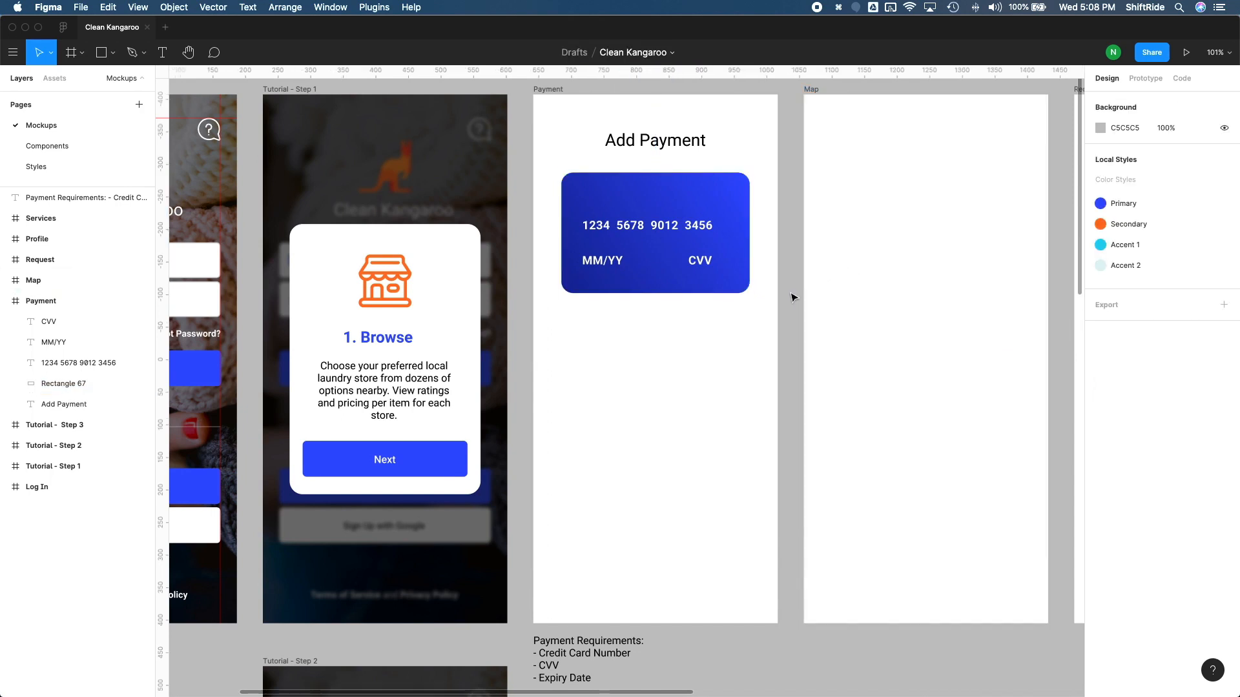
# Step: Move the CVV text right on the card to X 259, keeping it level with MM/YY
pyautogui.click(701, 261)
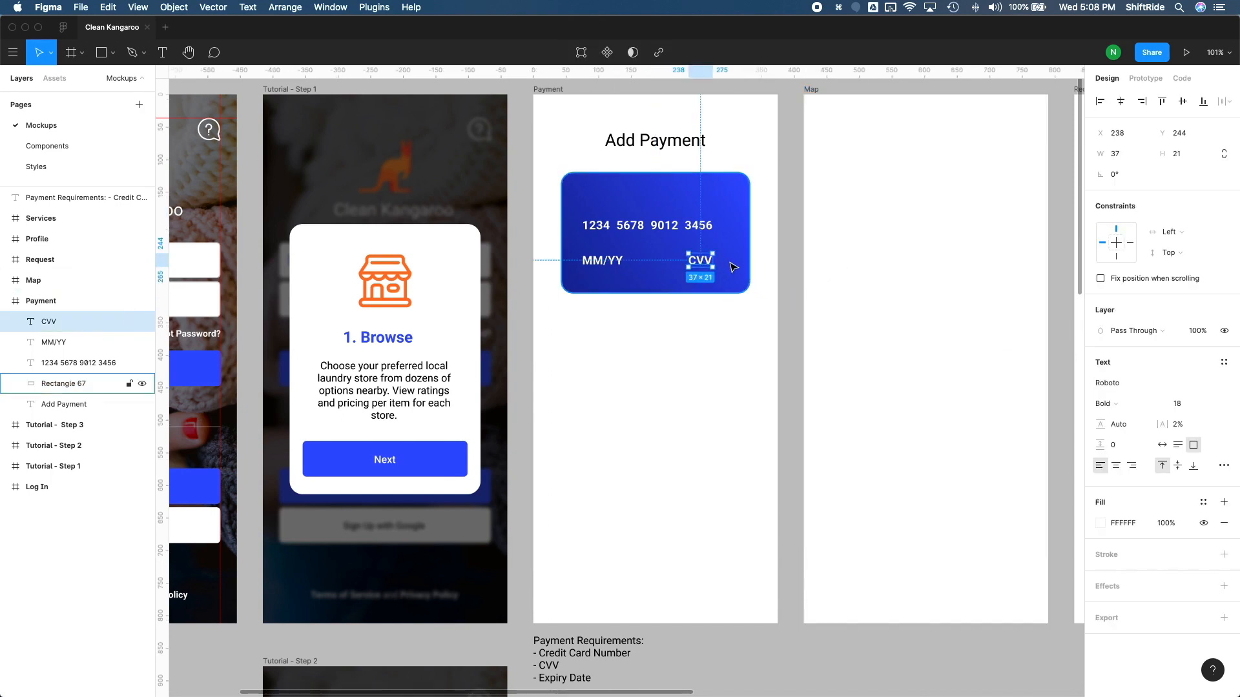
pyautogui.moveTo(701, 261); pyautogui.dragTo(714, 261)
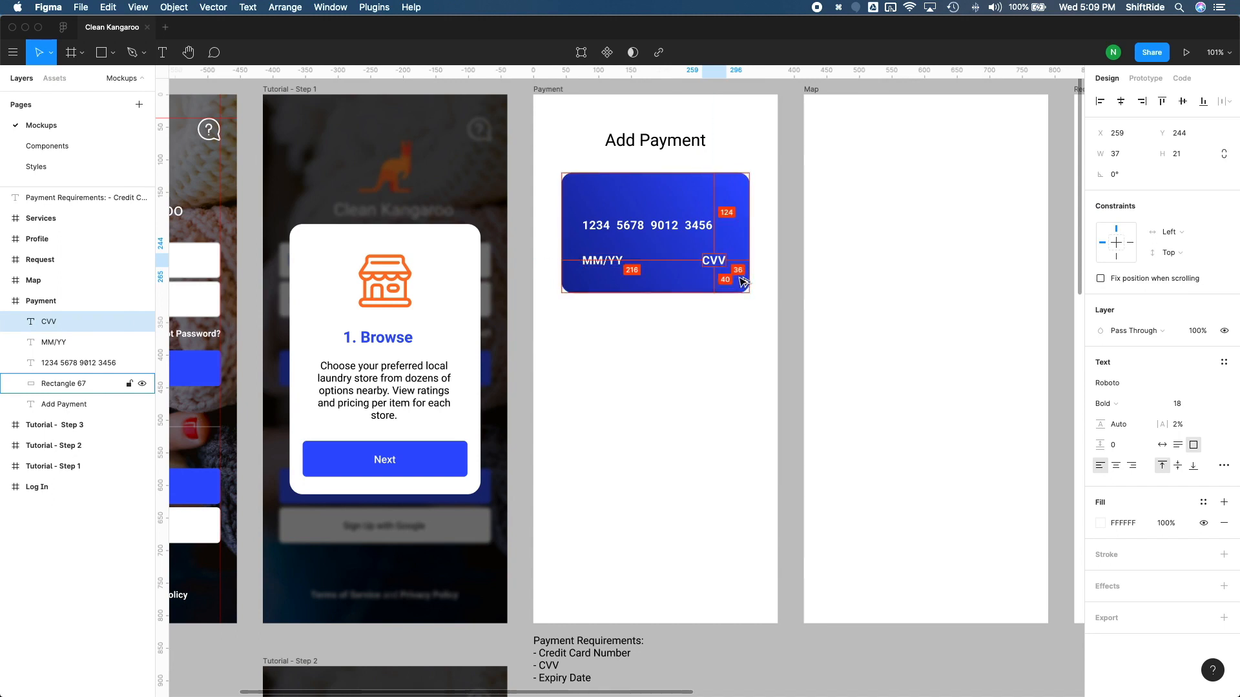
pyautogui.click(667, 247)
pyautogui.scroll(1, 668, 350)
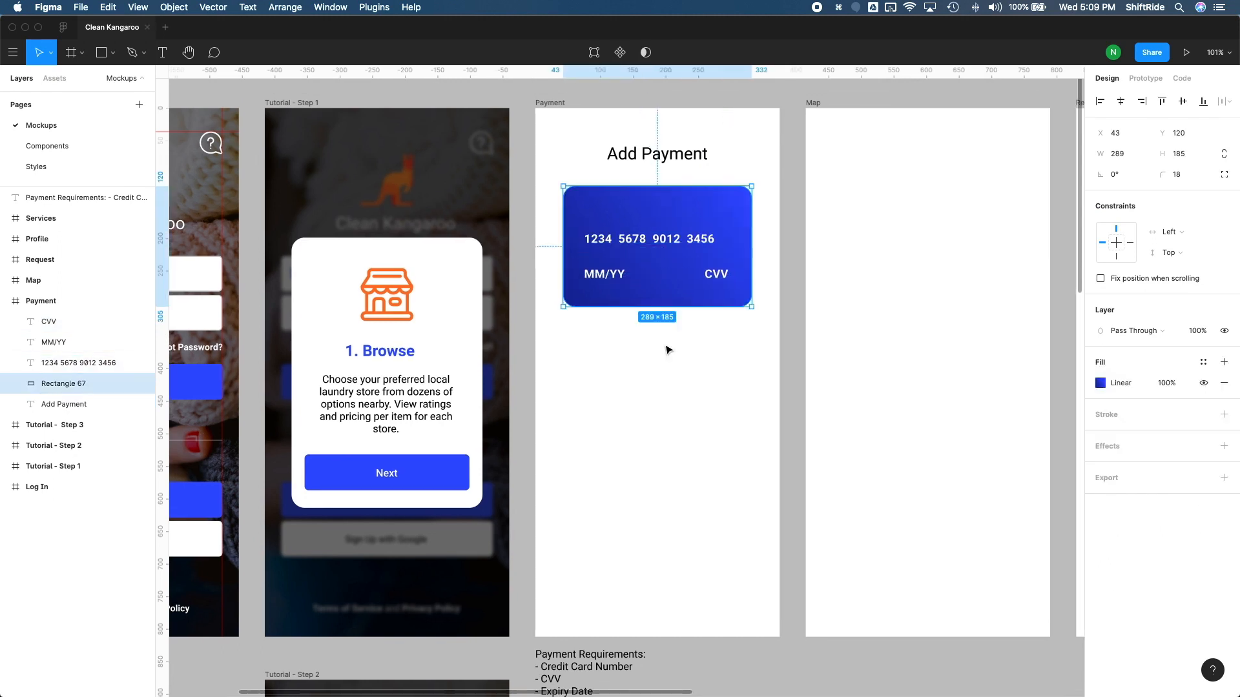
# Step: Group the card rectangle with its three texts and name the group Credit Card
pyautogui.click(754, 332)
pyautogui.moveTo(751, 332); pyautogui.dragTo(584, 216)
pyautogui.hotkey('ctrl', 'g')
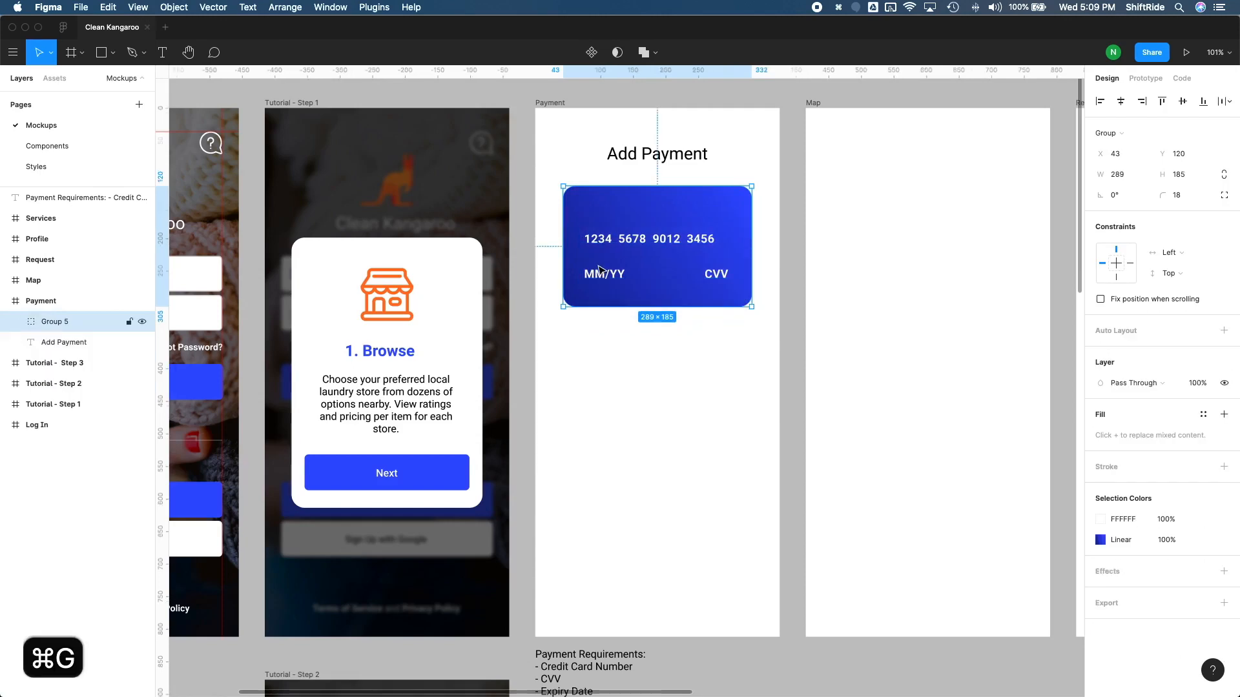
pyautogui.doubleClick(55, 322)
pyautogui.write('Credit Card')
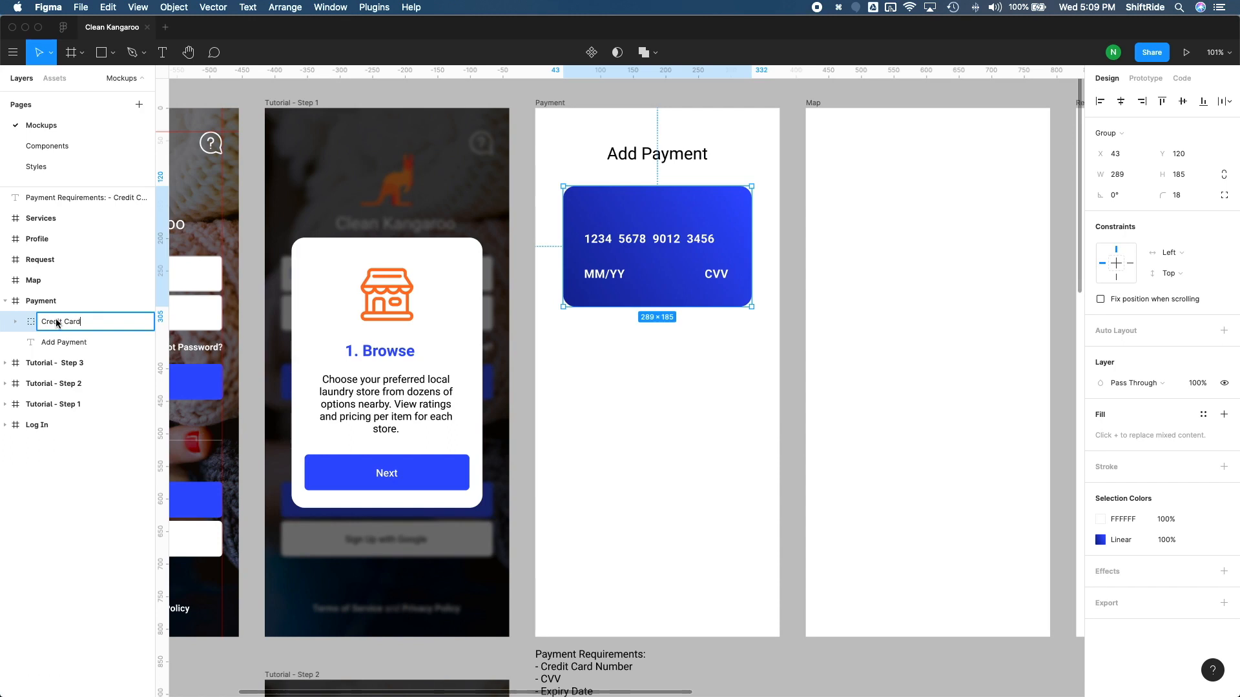
pyautogui.press('Return')
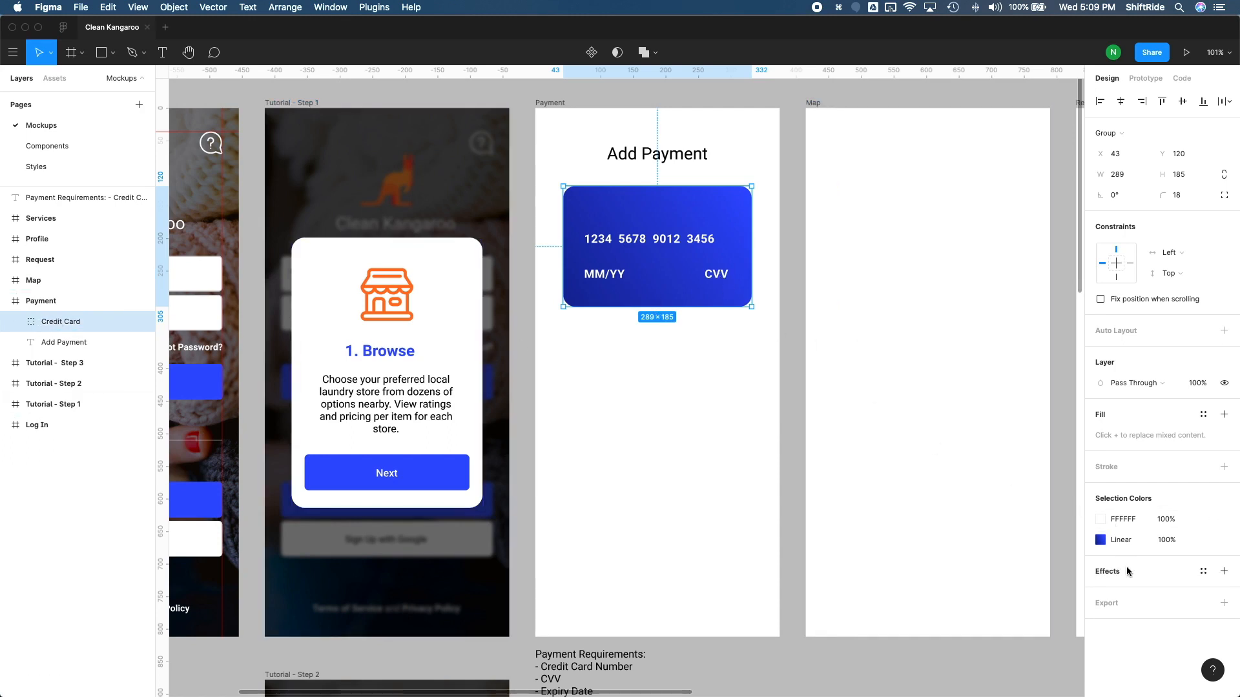
# Step: Add a drop shadow to the Credit Card group with Y offset 5, trying blur 10 and settling on 12
pyautogui.click(1223, 571)
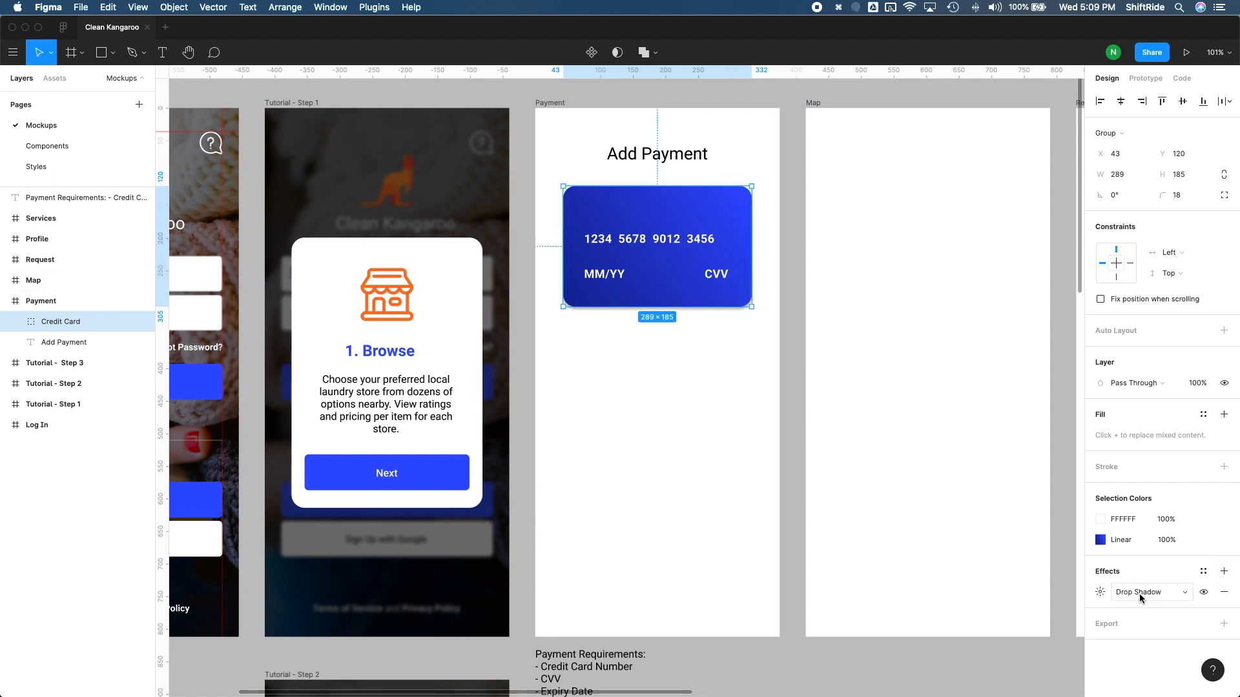
pyautogui.click(1100, 592)
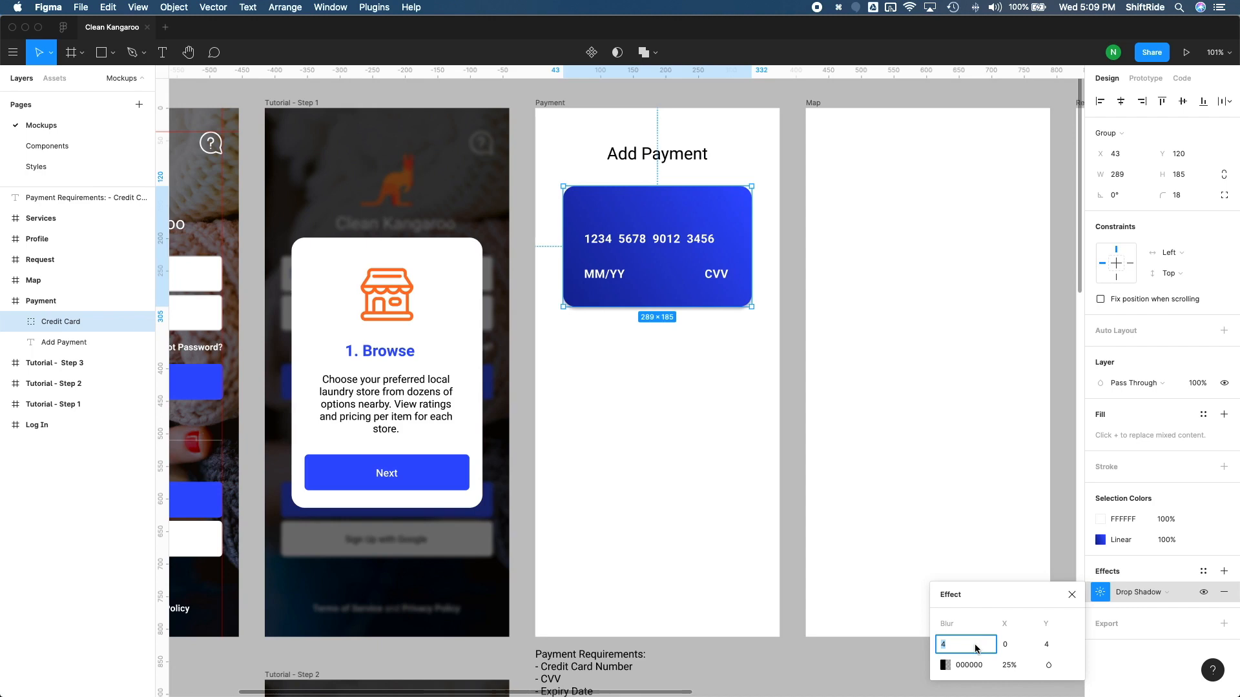
pyautogui.click(1047, 645)
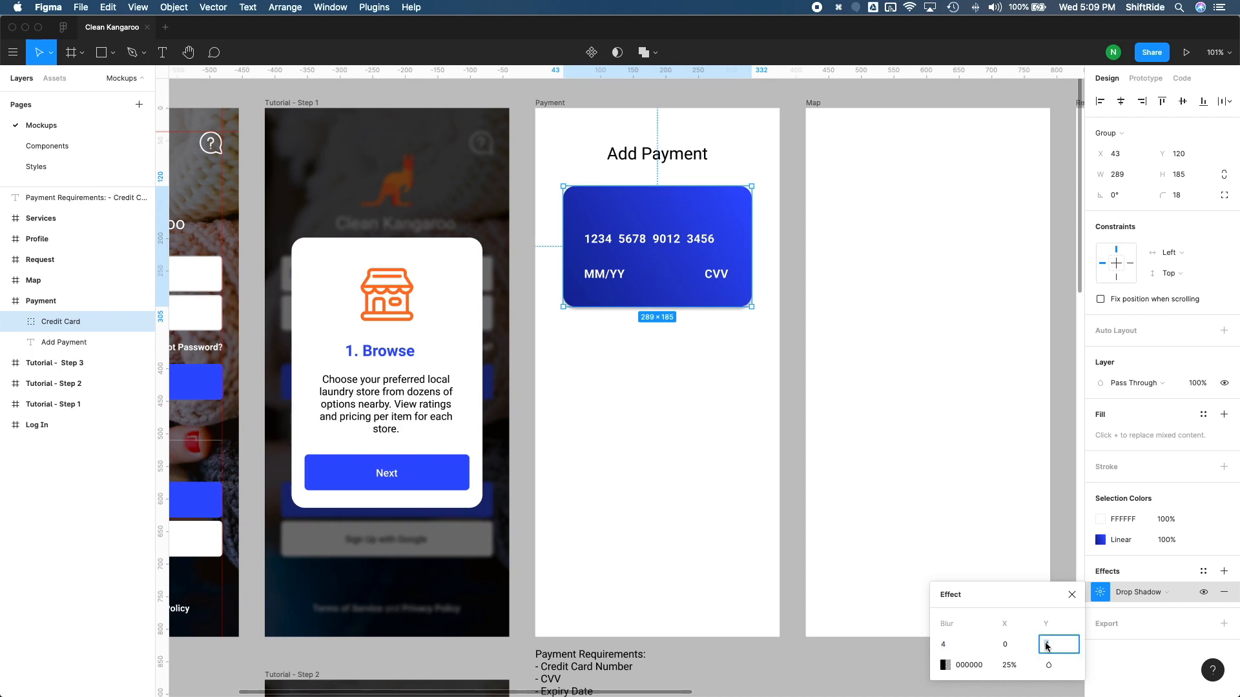
pyautogui.write('5')
pyautogui.click(963, 645)
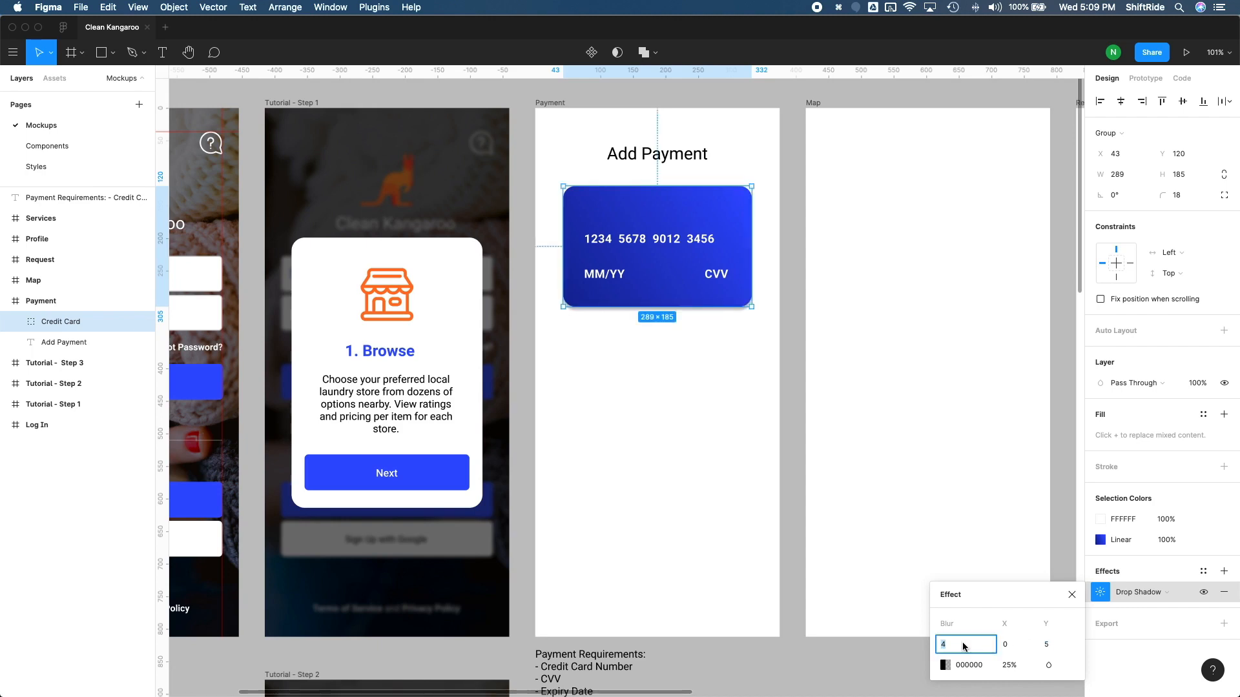
pyautogui.write('10')
pyautogui.press('Return')
pyautogui.click(963, 645)
pyautogui.write('12')
# Step: Set the drop shadow's opacity to 20% and deselect the Credit Card group
pyautogui.click(1007, 666)
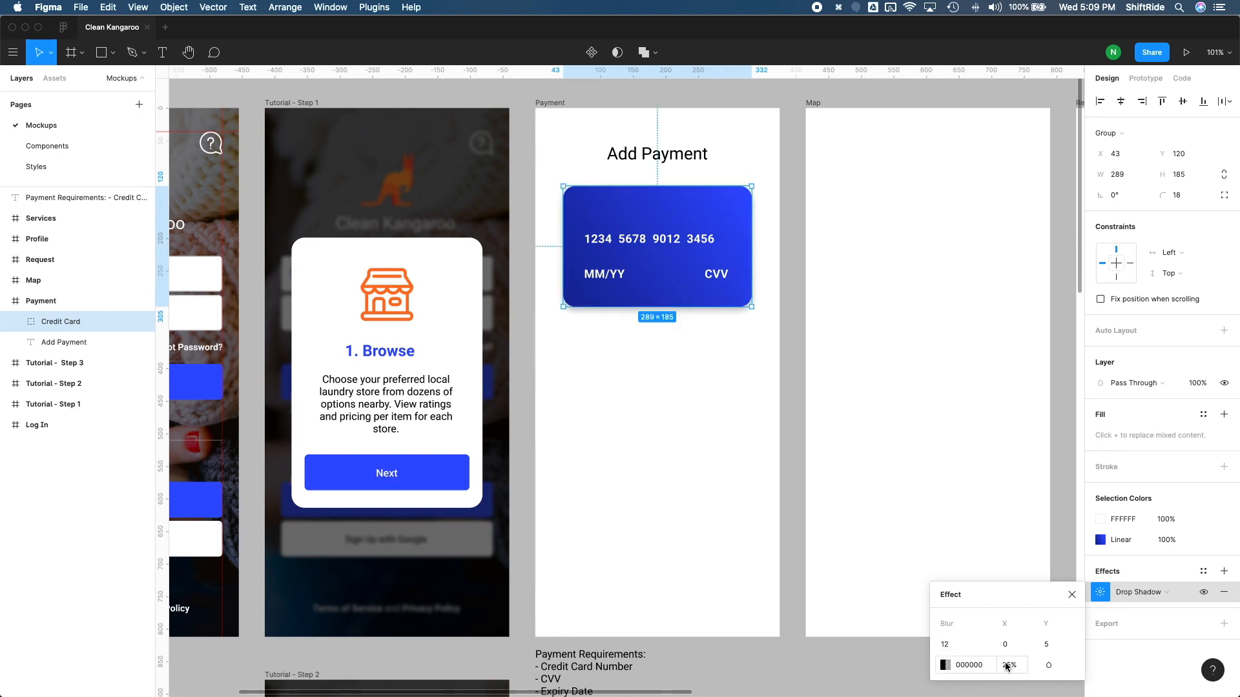
pyautogui.click(1006, 667)
pyautogui.write('20')
pyautogui.press('Return')
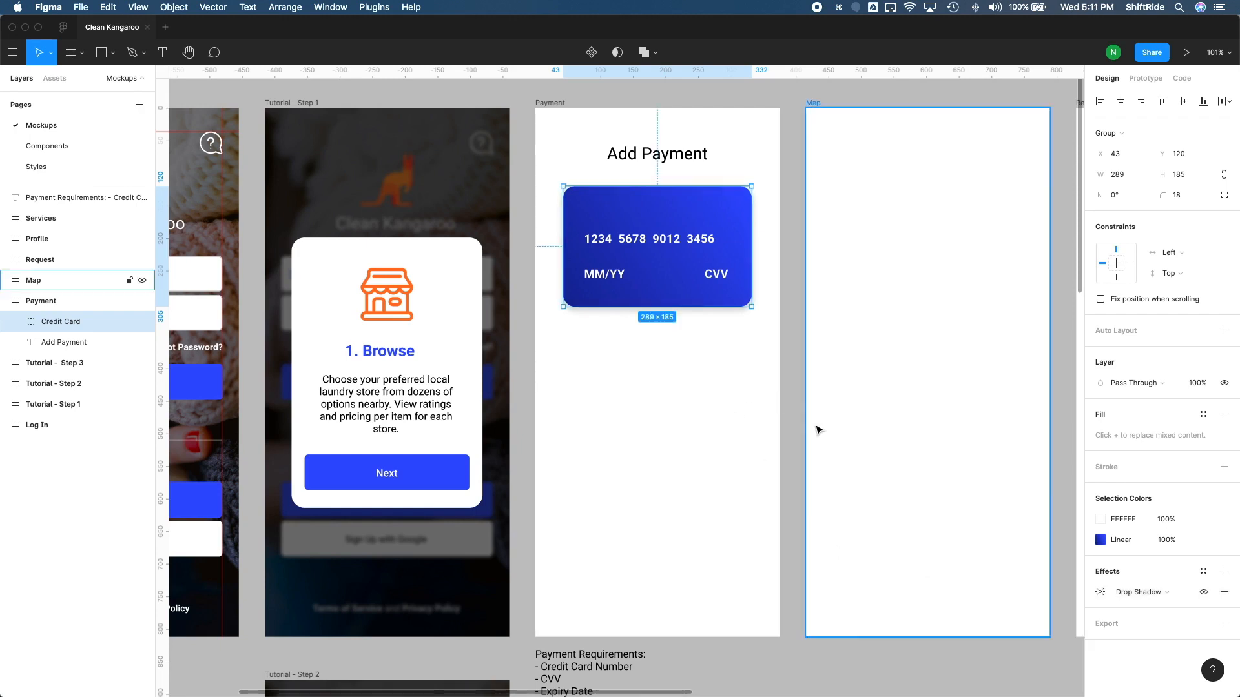
pyautogui.click(801, 441)
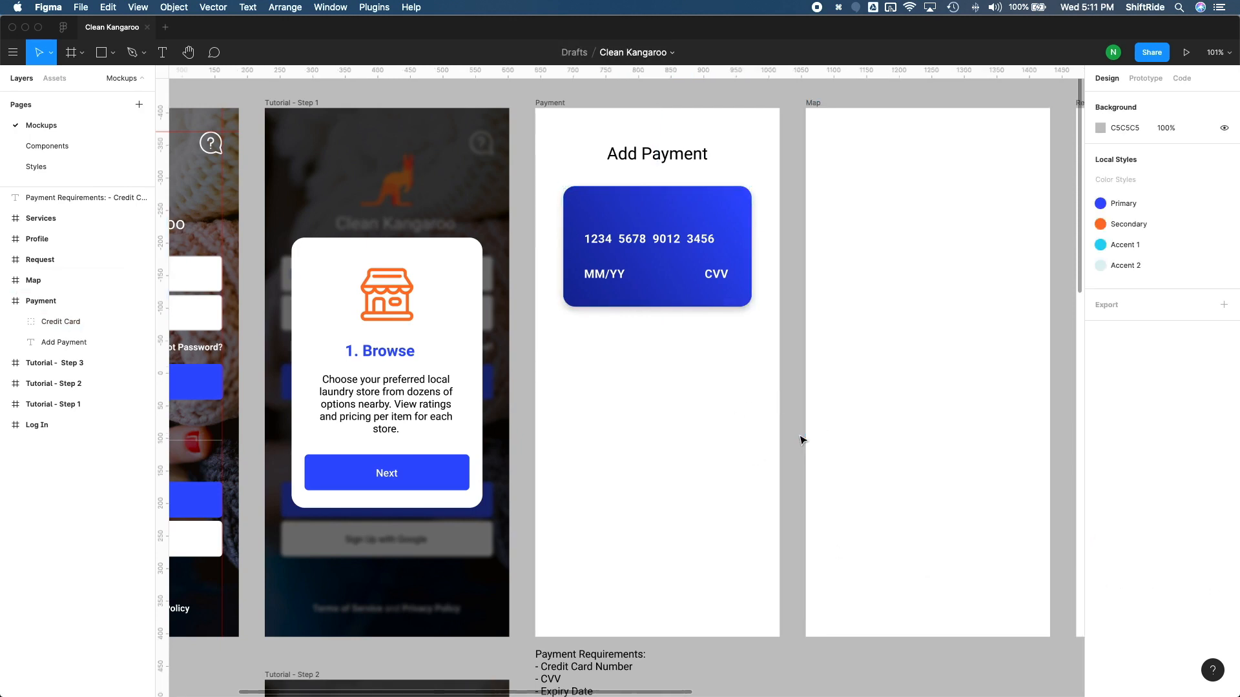
# Step: Add a second drop shadow to the Credit Card group with a blur of 20
pyautogui.click(659, 302)
pyautogui.click(1224, 572)
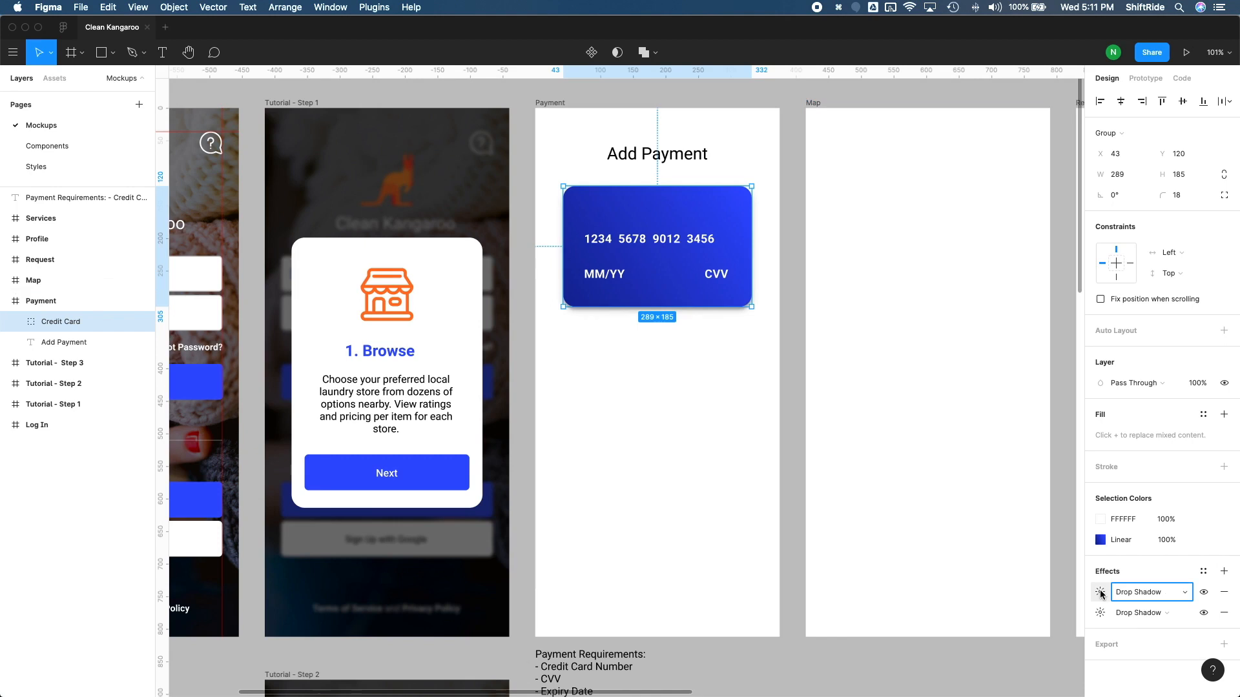
pyautogui.click(1100, 593)
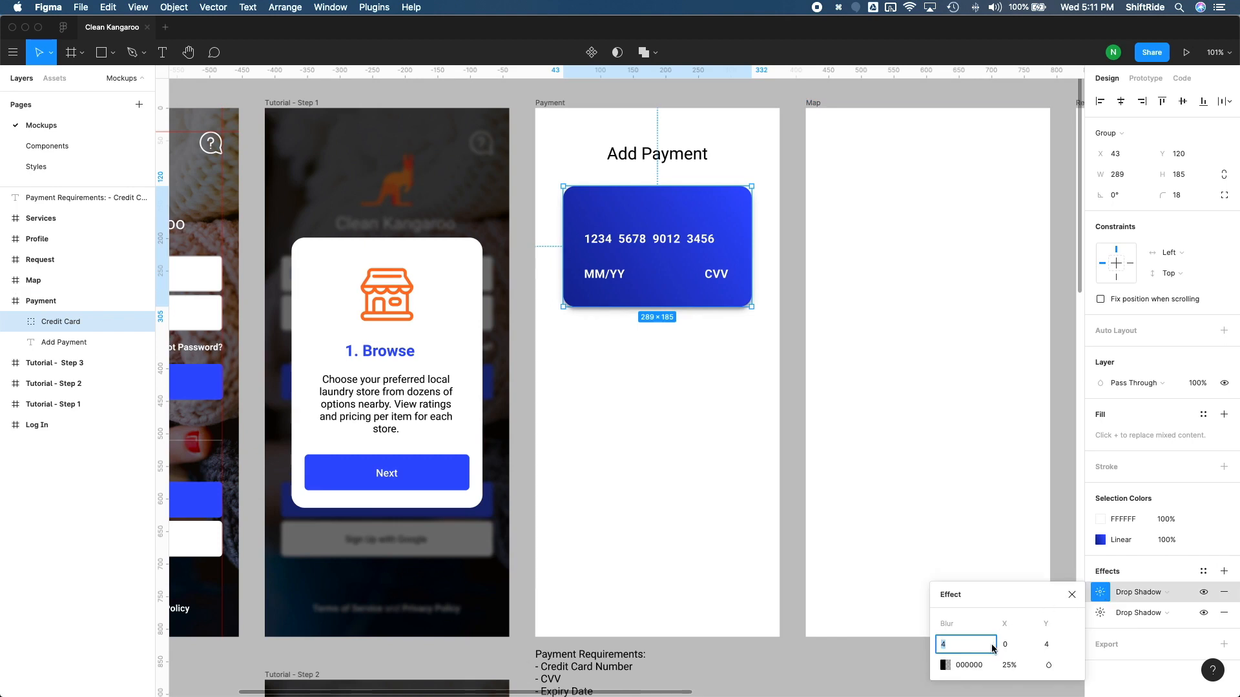
pyautogui.write('20')
pyautogui.press('Return')
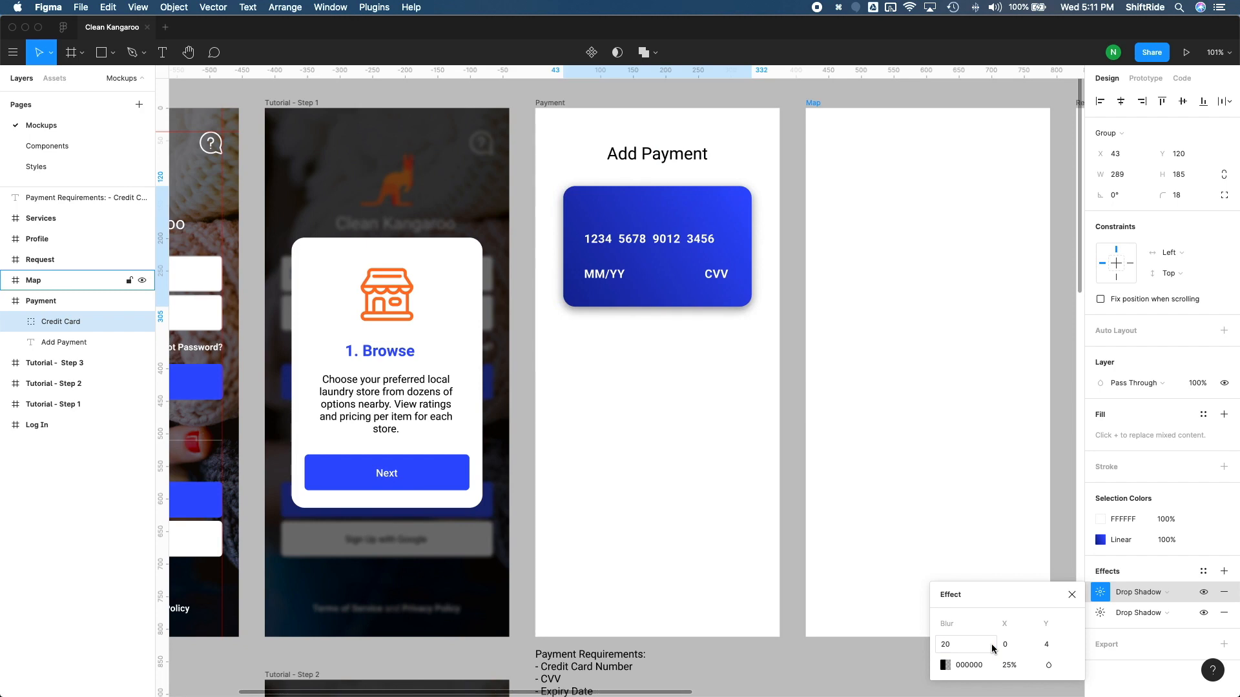
# Step: Set the second drop shadow's Y offset to 8 and its opacity to 5% after trying 15%, and deselect the group
pyautogui.click(1048, 646)
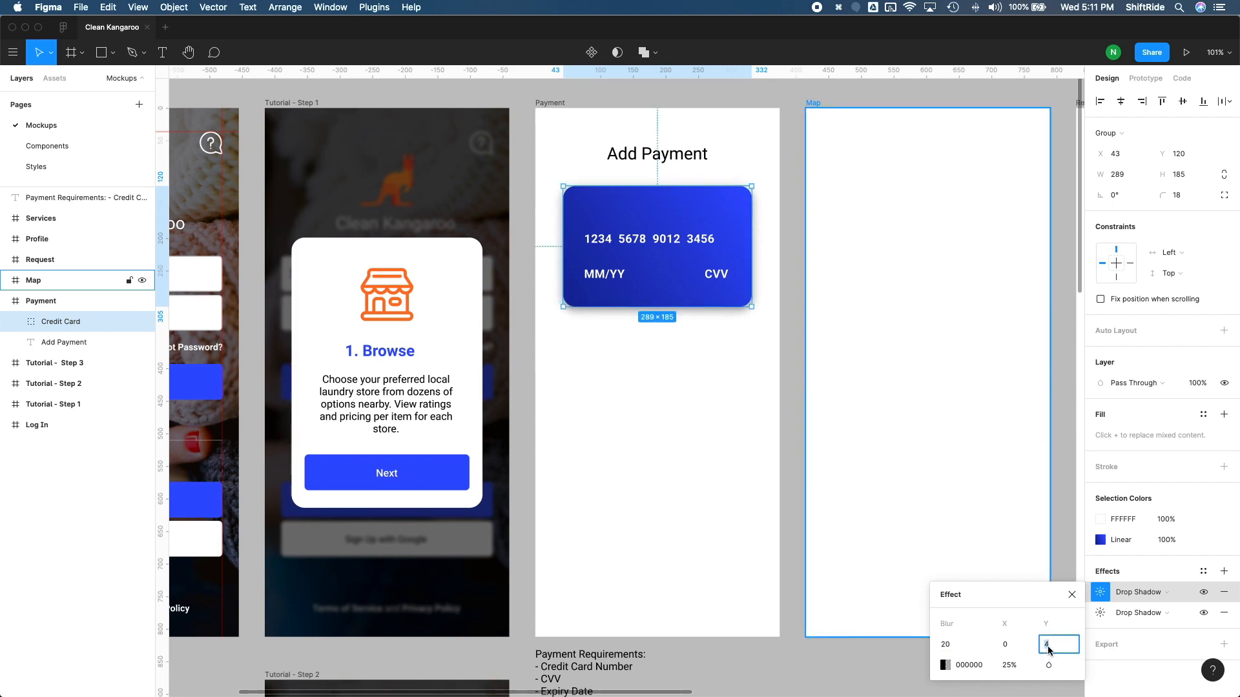
pyautogui.write('8')
pyautogui.click(1010, 665)
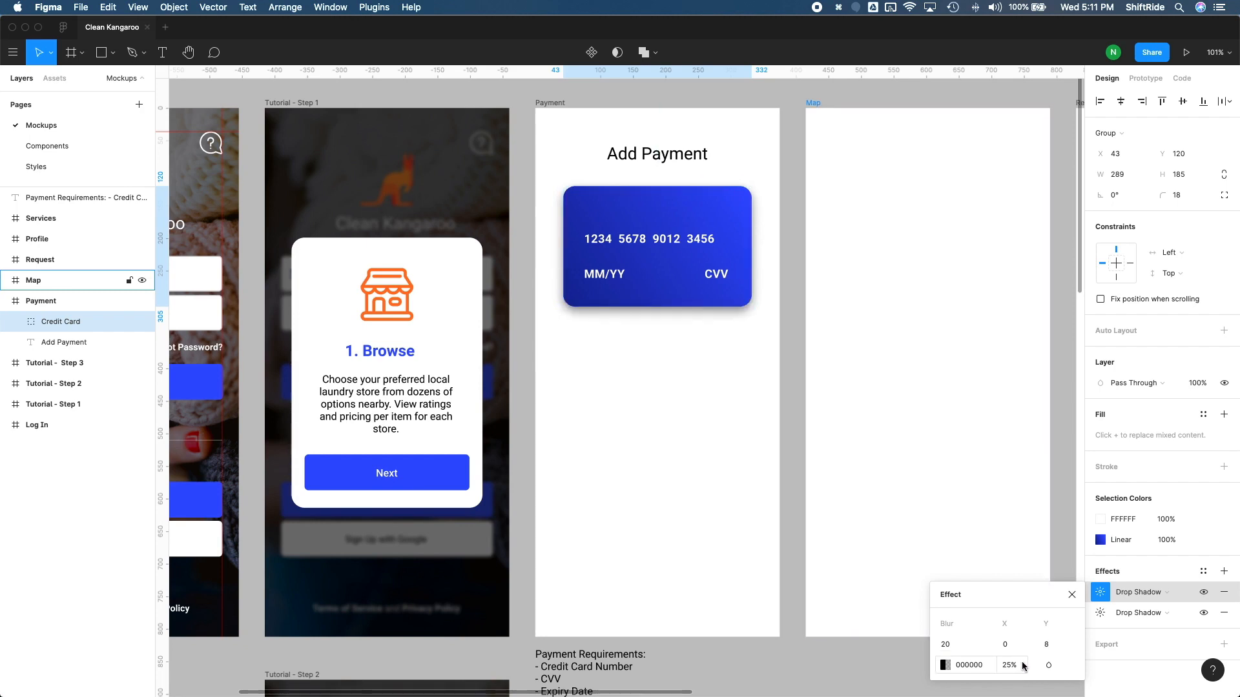
pyautogui.write('15')
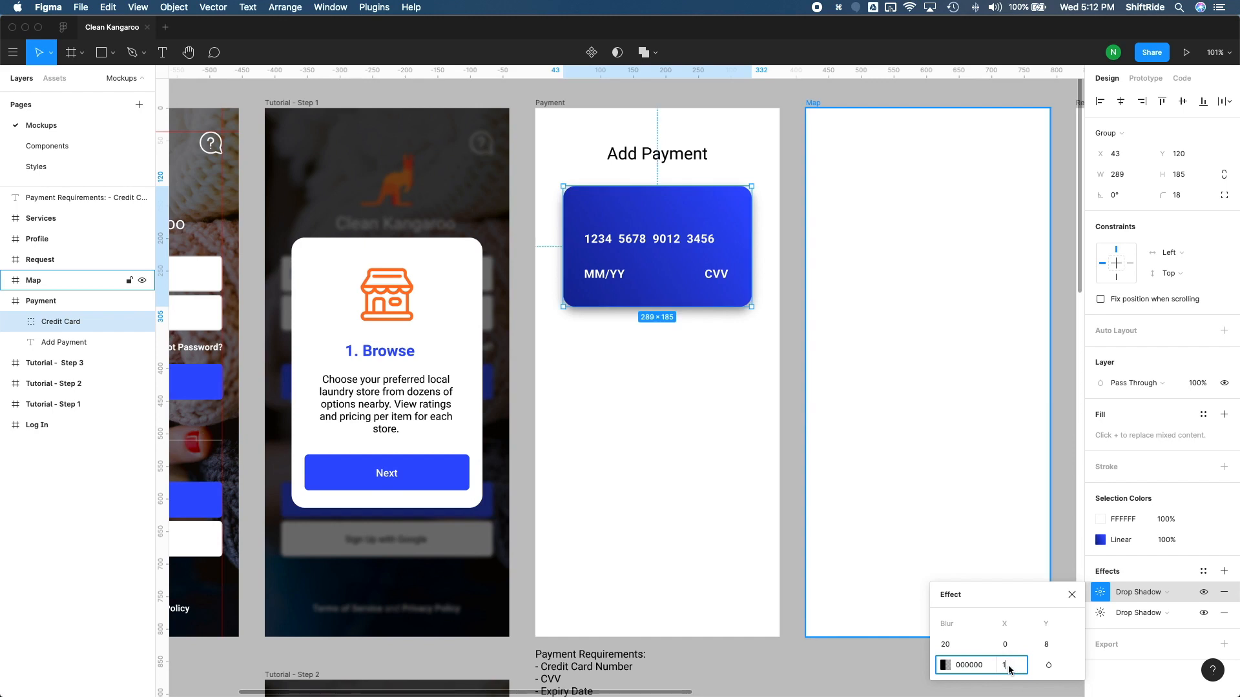
pyautogui.press('Return')
pyautogui.write('5')
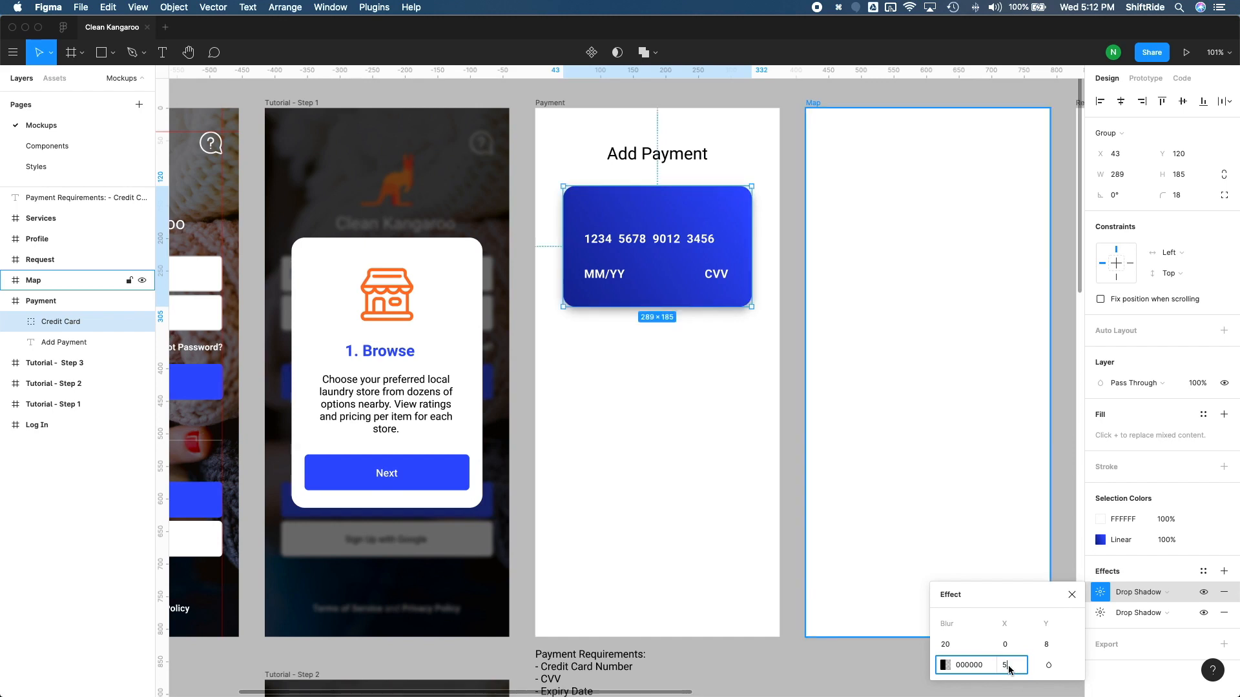
pyautogui.press('Return')
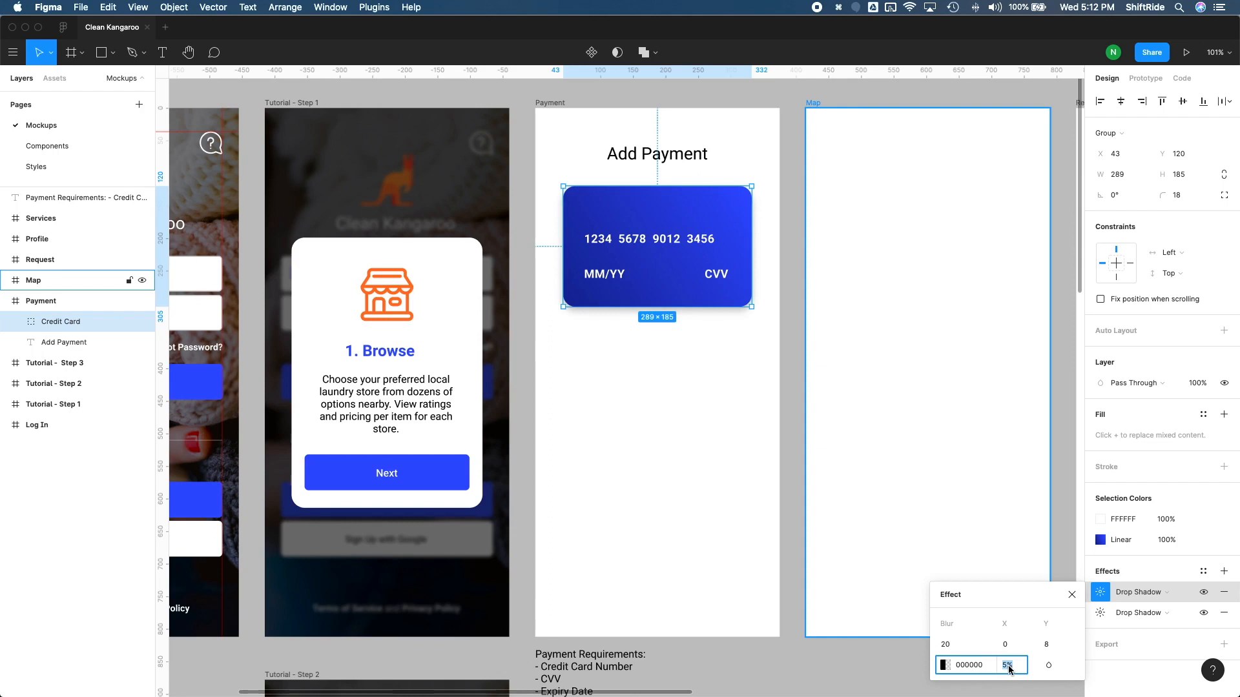
pyautogui.click(687, 357)
# Step: Switch to the wireframe sketch in Preview to check the Payment Card layout, and return to Figma
pyautogui.hotkey('ctrl', 'Up')
pyautogui.click(801, 245)
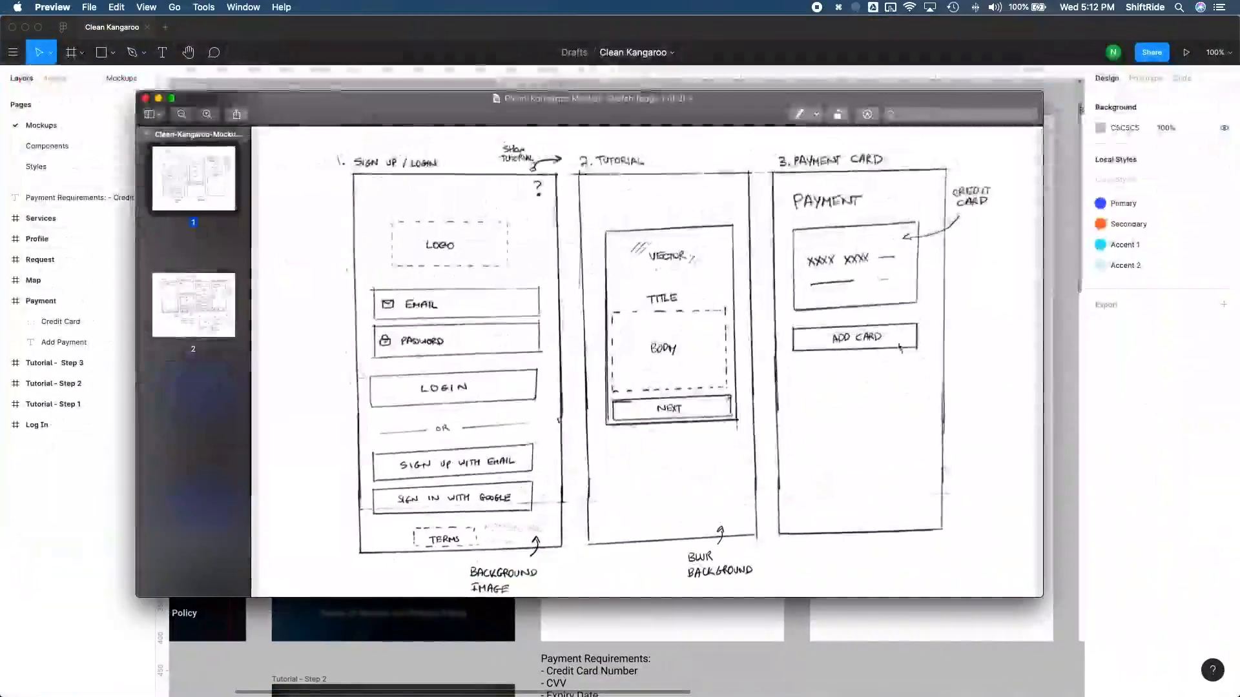
pyautogui.press('super+z')
pyautogui.press('super+z')
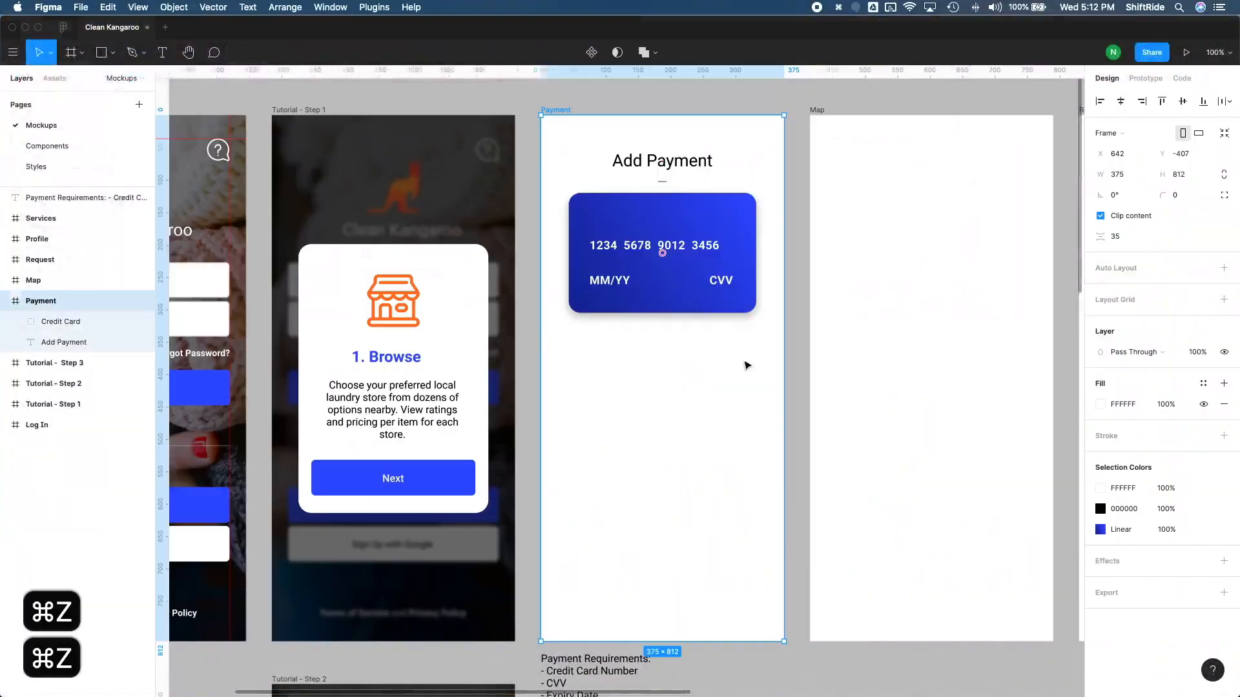
pyautogui.click(695, 362)
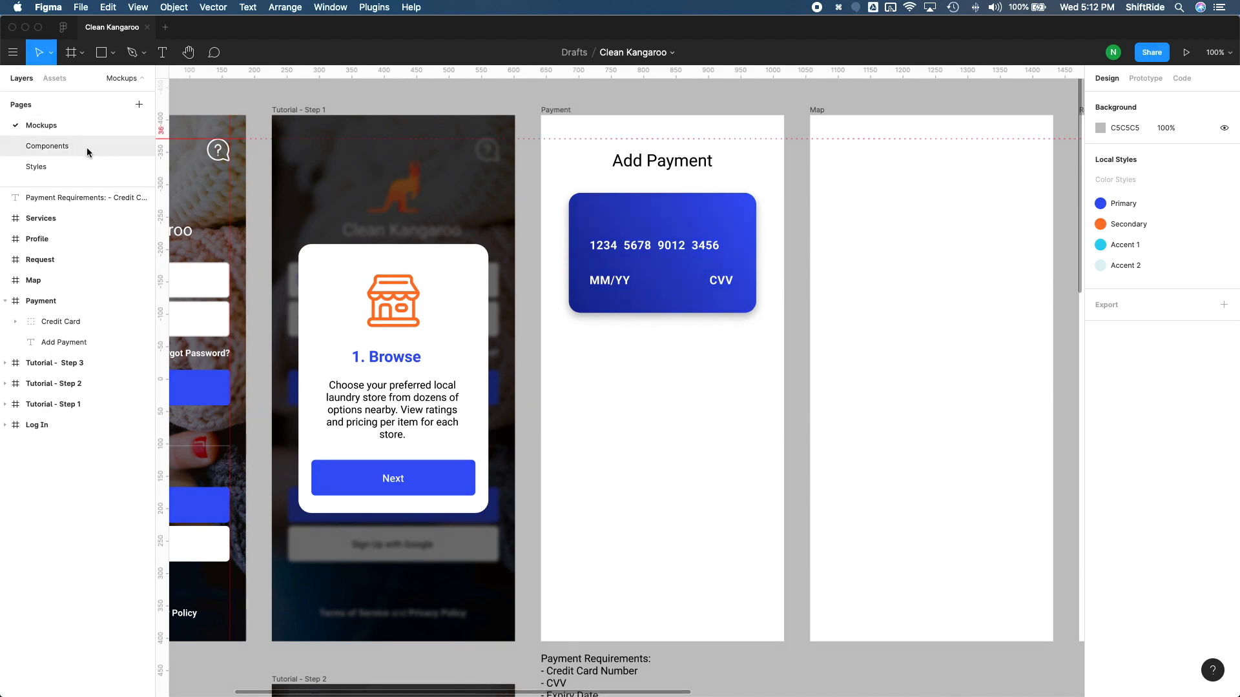
# Step: Place the Button/Enabled component below the credit card in the Payment frame and center it, the heading and the card horizontally
pyautogui.click(59, 83)
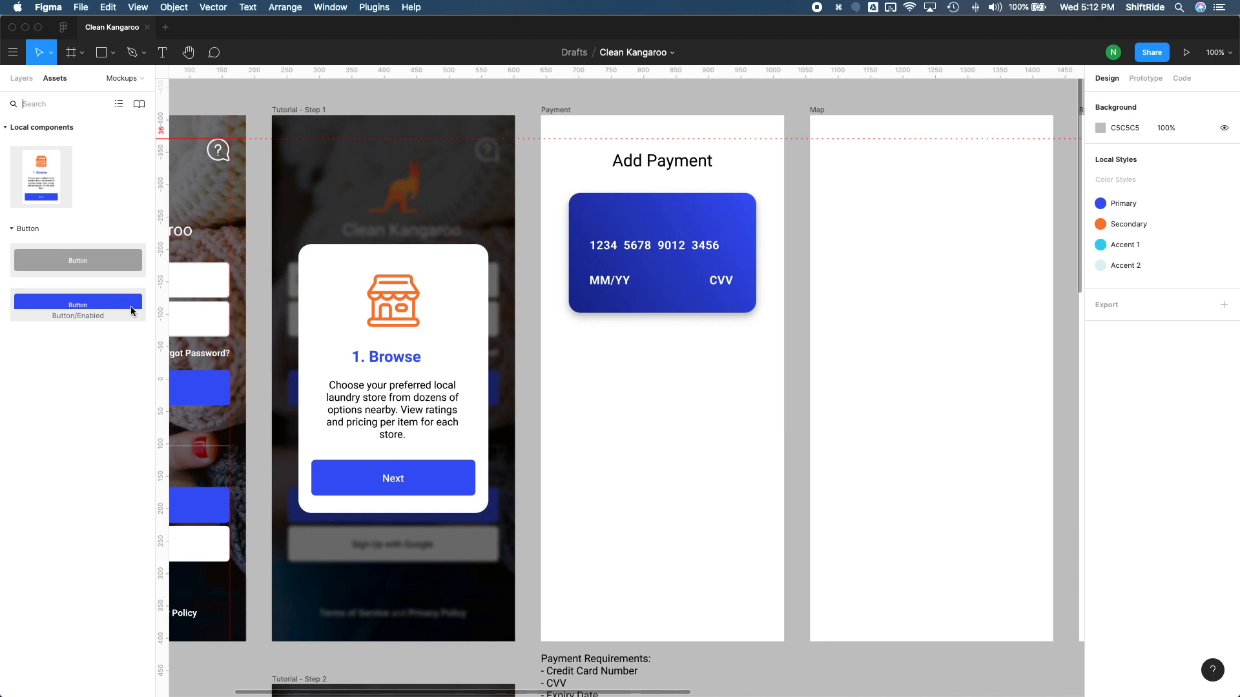
pyautogui.moveTo(131, 306); pyautogui.dragTo(697, 379)
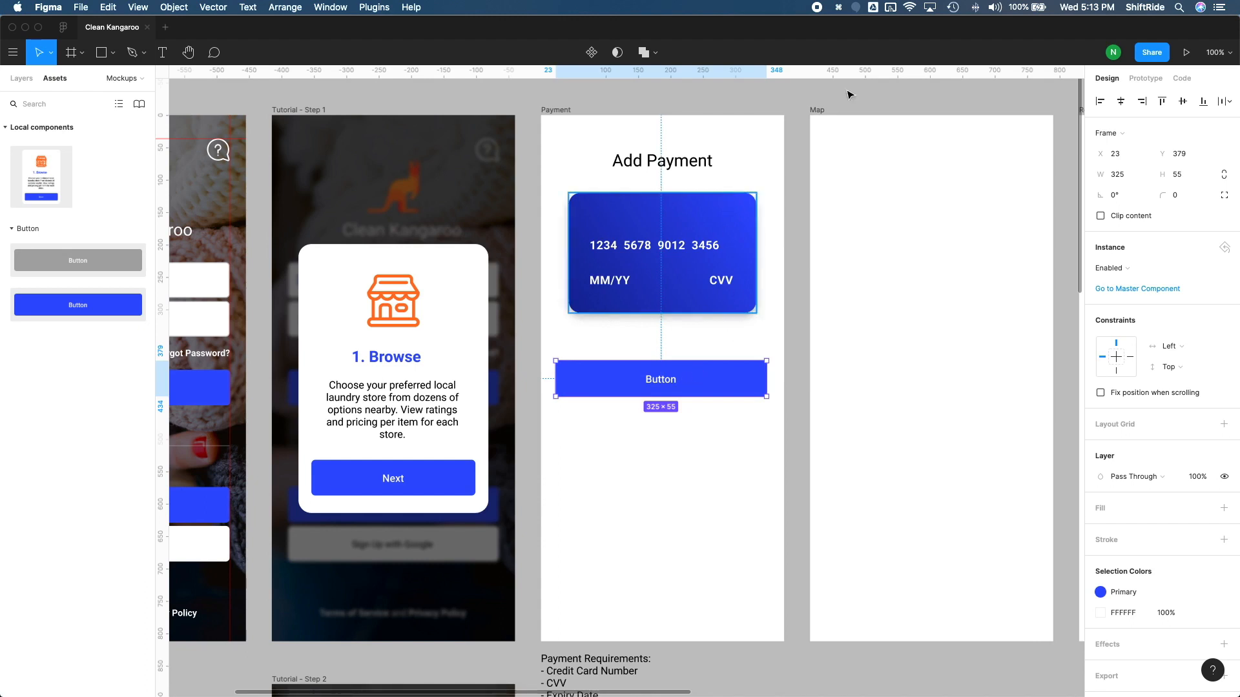
pyautogui.click(1121, 102)
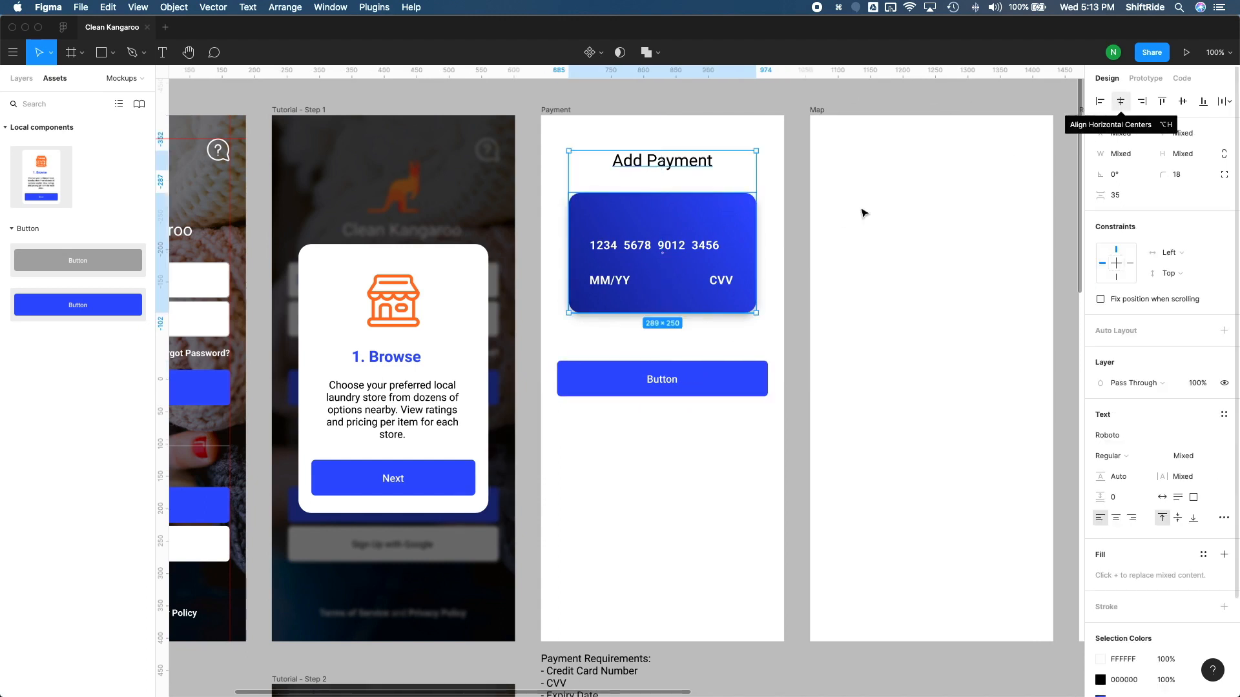
pyautogui.click(731, 334)
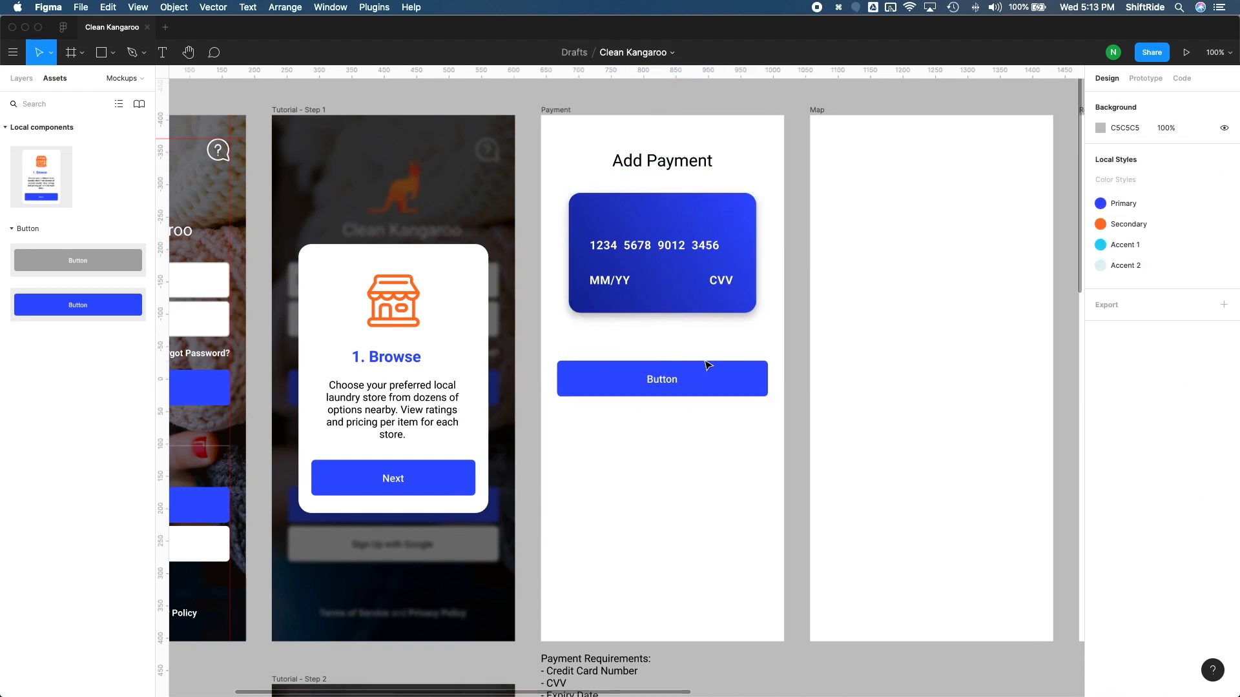
# Step: Change the label of the button below the credit card to "Add Card"
pyautogui.click(676, 385)
pyautogui.doubleClick(676, 381)
pyautogui.write('C')
pyautogui.press('BackSpace')
# Step: Shorten the Payment screen's heading to "Payment" and center it horizontally above the credit card
pyautogui.doubleClick(646, 164)
pyautogui.doubleClick(633, 161)
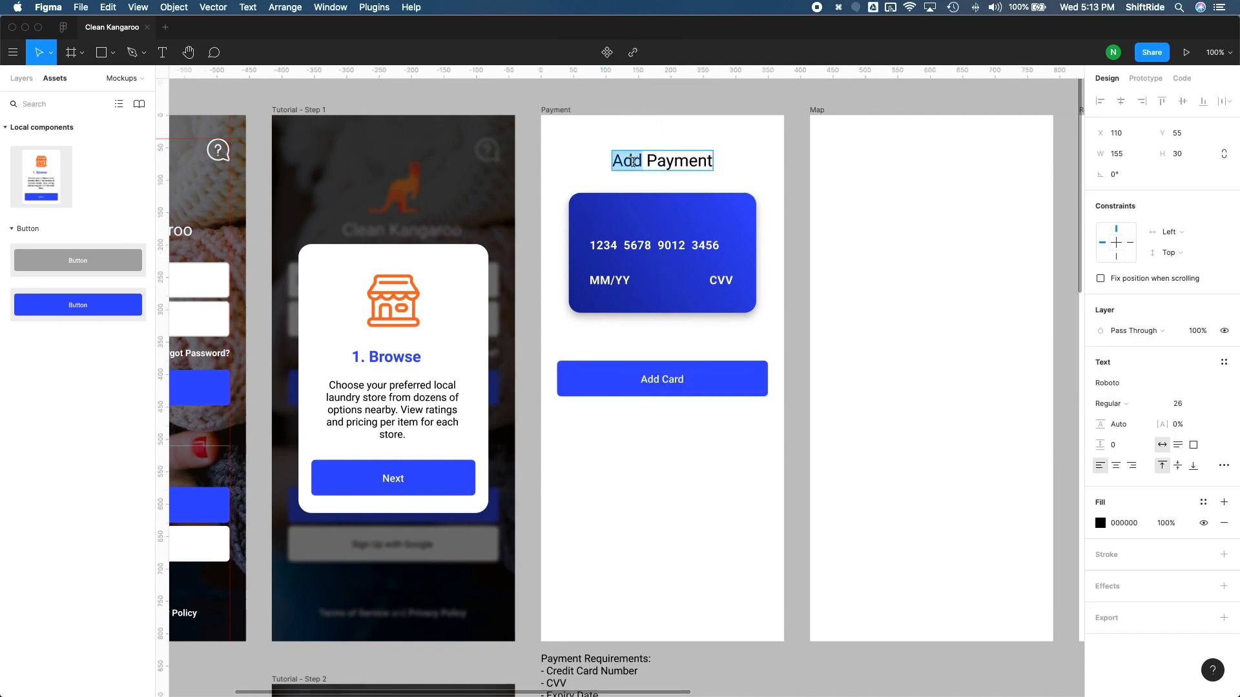
pyautogui.press('BackSpace')
pyautogui.press('Delete')
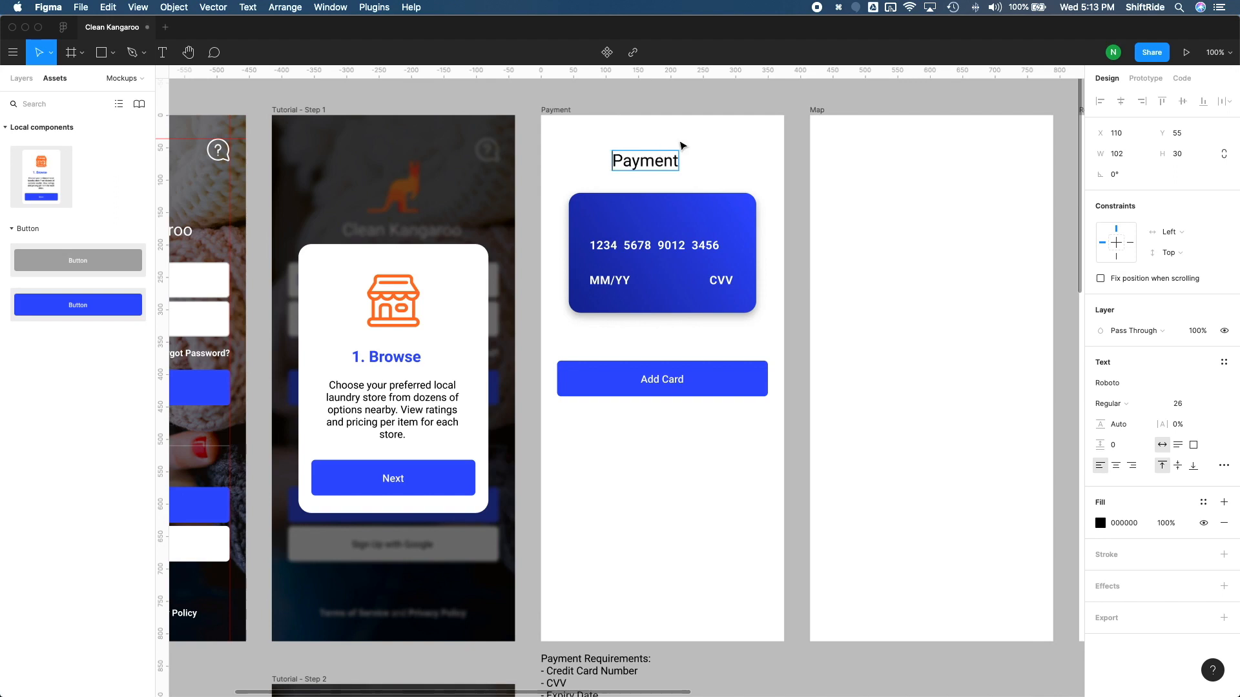
pyautogui.press('Escape')
pyautogui.moveTo(669, 161); pyautogui.dragTo(683, 163)
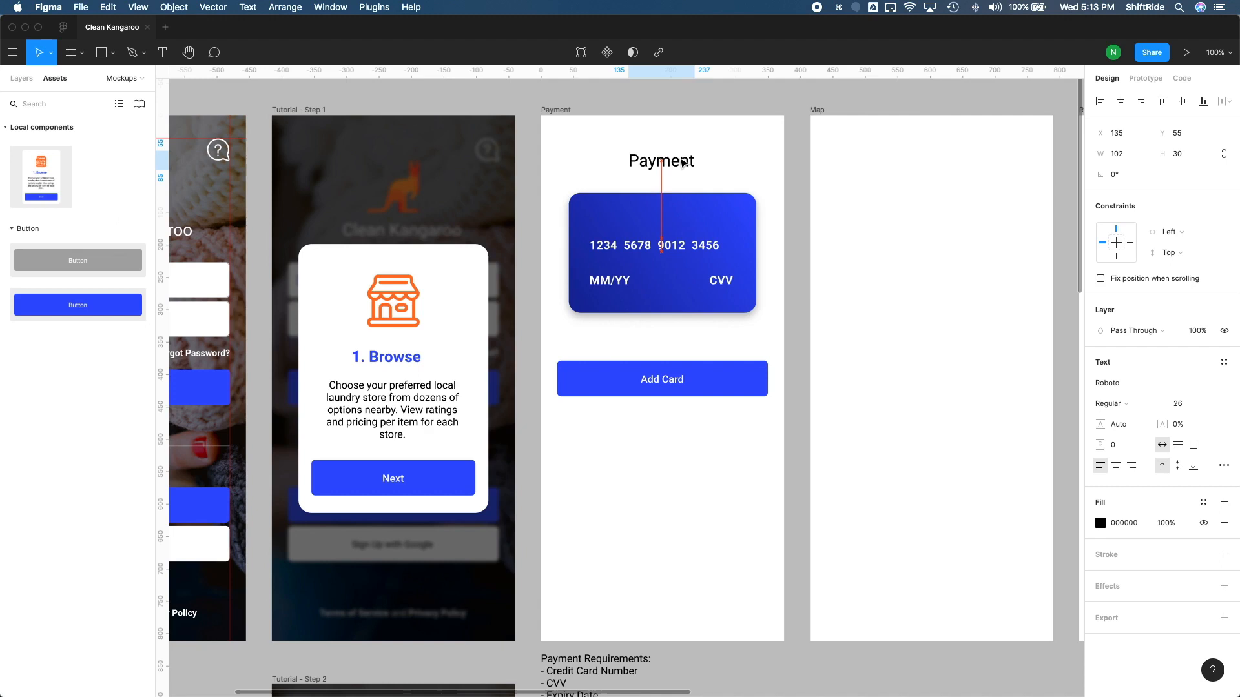
pyautogui.click(799, 310)
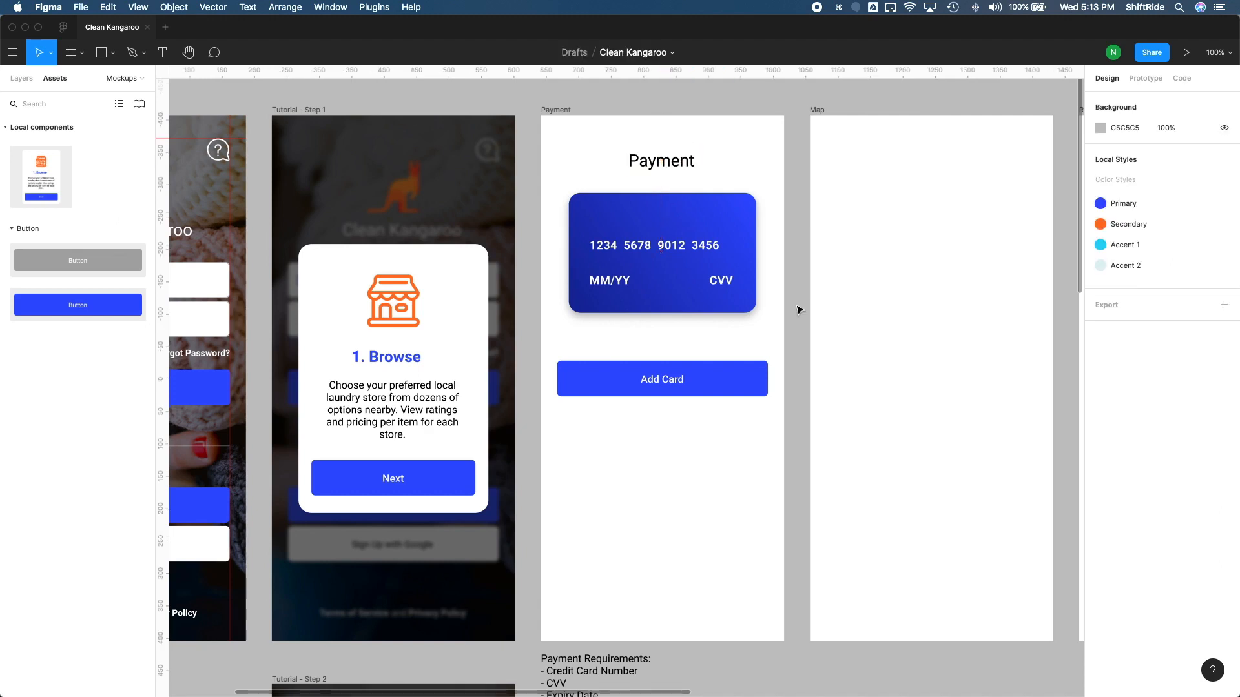